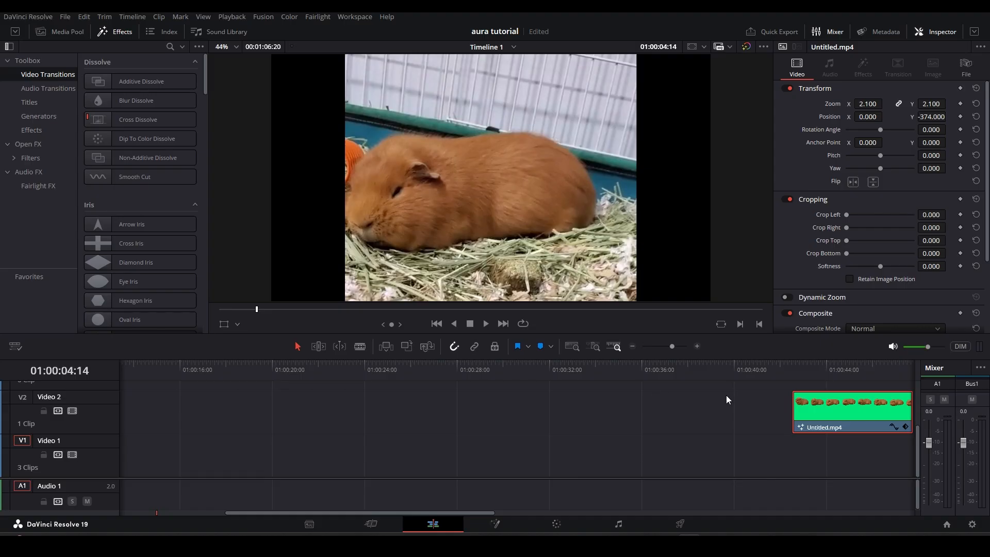
- Move the green-screen clip on Video 2 back to about the 8-second mark and play it
{"action": "left_click_drag", "start_coordinate": [820, 409], "coordinate": [328, 407]}
{"action": "mouse_move", "coordinate": [339, 362]}
{"action": "left_mouse_down"}
{"action": "mouse_move", "coordinate": [380, 361]}
{"action": "mouse_move", "coordinate": [322, 362]}
{"action": "left_mouse_up"}
{"action": "left_click", "coordinate": [485, 323]}
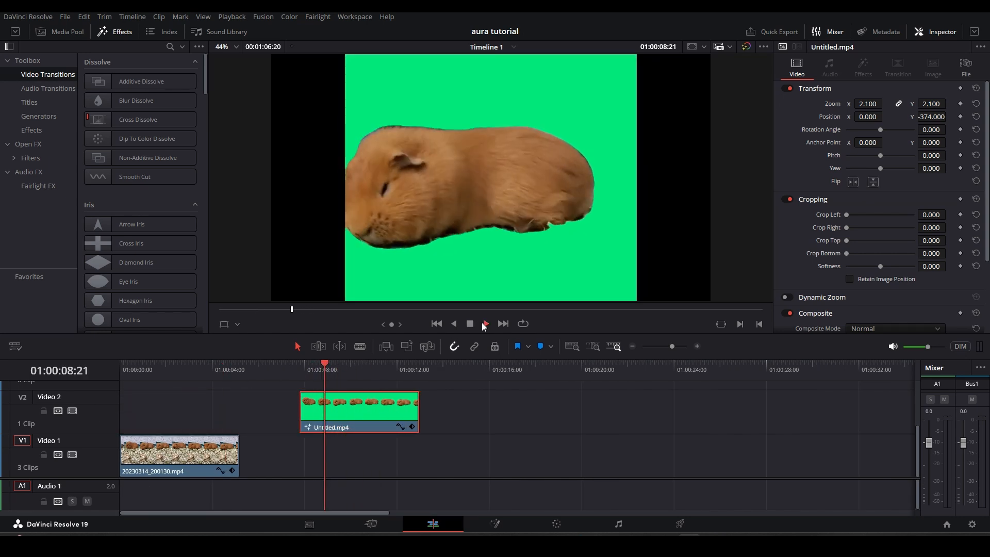
- Open the green-screen clip in Fusion and add a 3D Keyer node
{"action": "left_click", "coordinate": [485, 528]}
{"action": "left_click", "coordinate": [397, 402]}
{"action": "key", "text": "shift+space"}
{"action": "type", "text": "magic"}
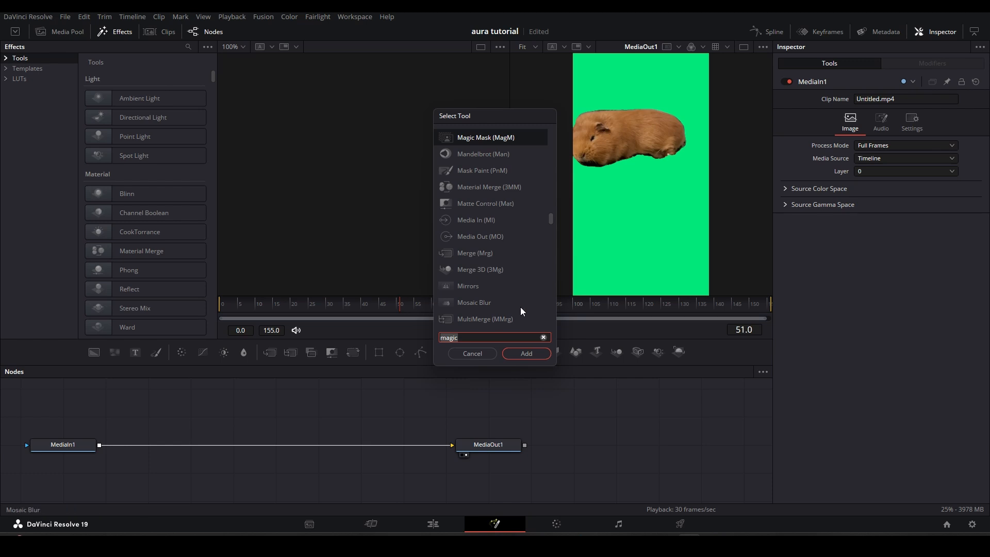
{"action": "left_click_drag", "start_coordinate": [457, 337], "coordinate": [439, 335]}
{"action": "type", "text": "3"}
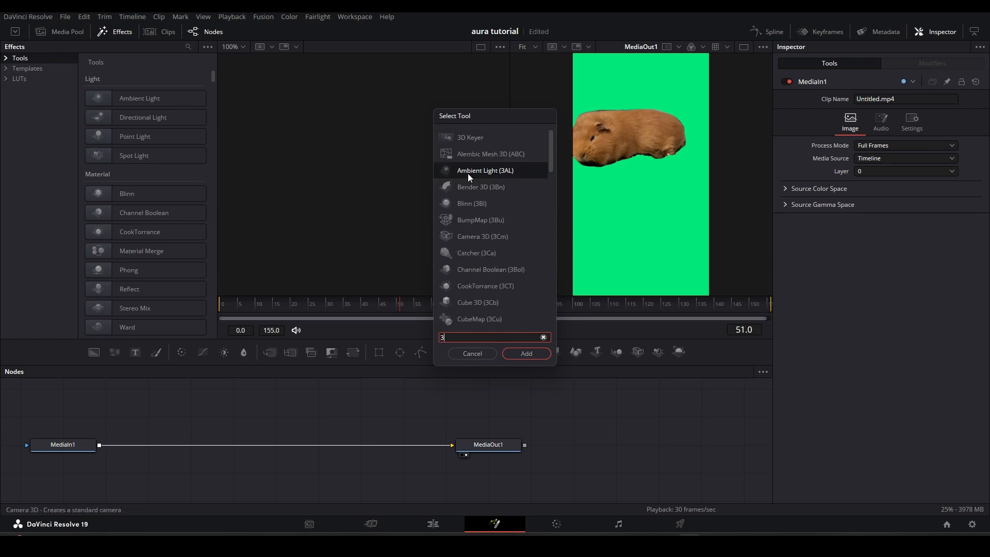
{"action": "left_click", "coordinate": [462, 136]}
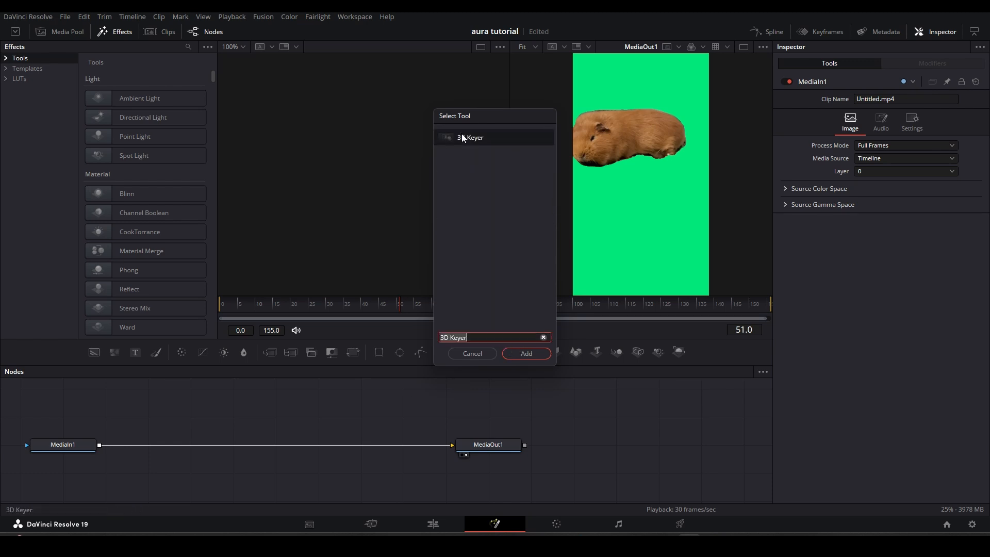
{"action": "left_click", "coordinate": [526, 353]}
- Route MediaIn1 through the keyer node into MediaOut1, removing the direct link between the two media nodes
{"action": "left_click_drag", "start_coordinate": [99, 452], "coordinate": [193, 421]}
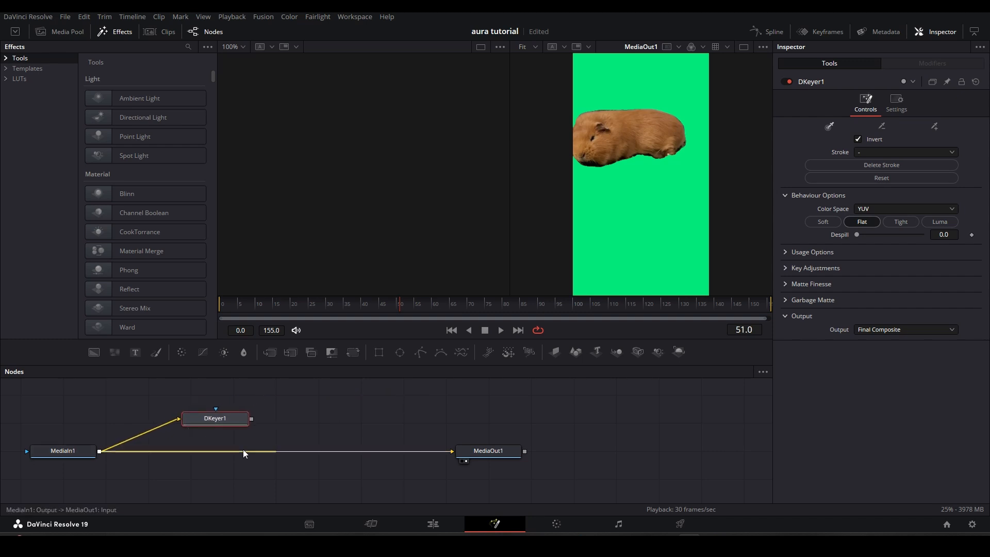
{"action": "left_click_drag", "start_coordinate": [264, 453], "coordinate": [295, 465]}
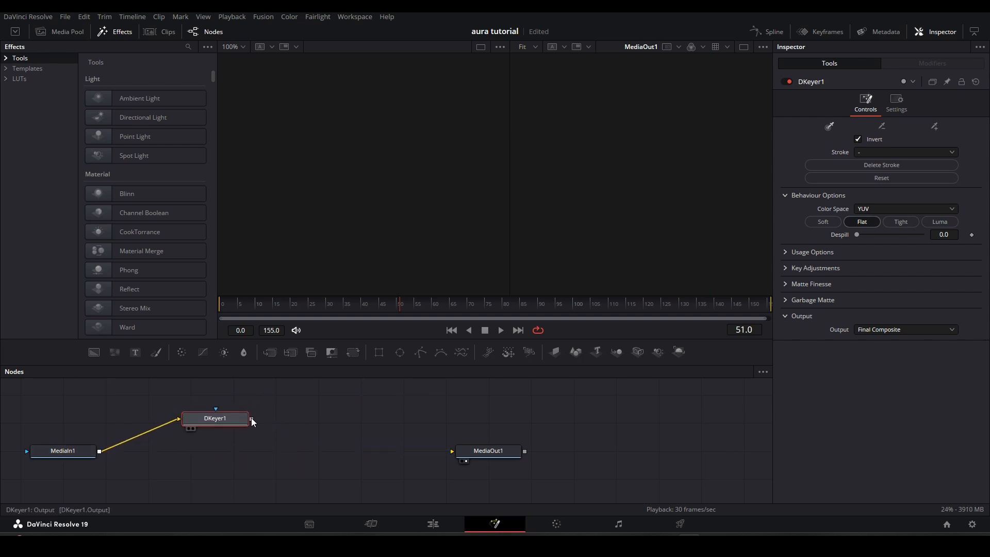
{"action": "left_click_drag", "start_coordinate": [252, 418], "coordinate": [454, 453]}
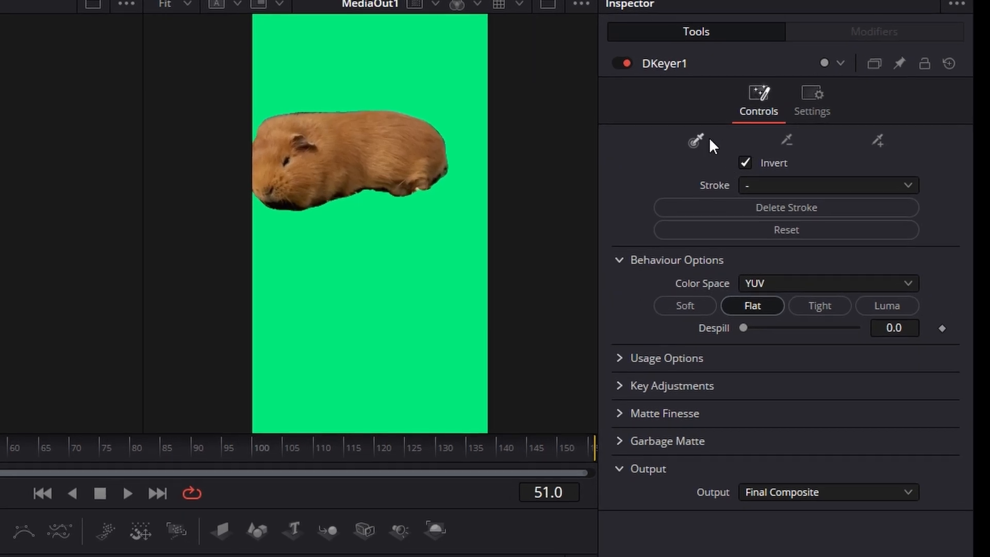
- Key out the green background, including the leftover fringe along the guinea pig's lower edge, and set Despill to 1.0
{"action": "left_click", "coordinate": [424, 304]}
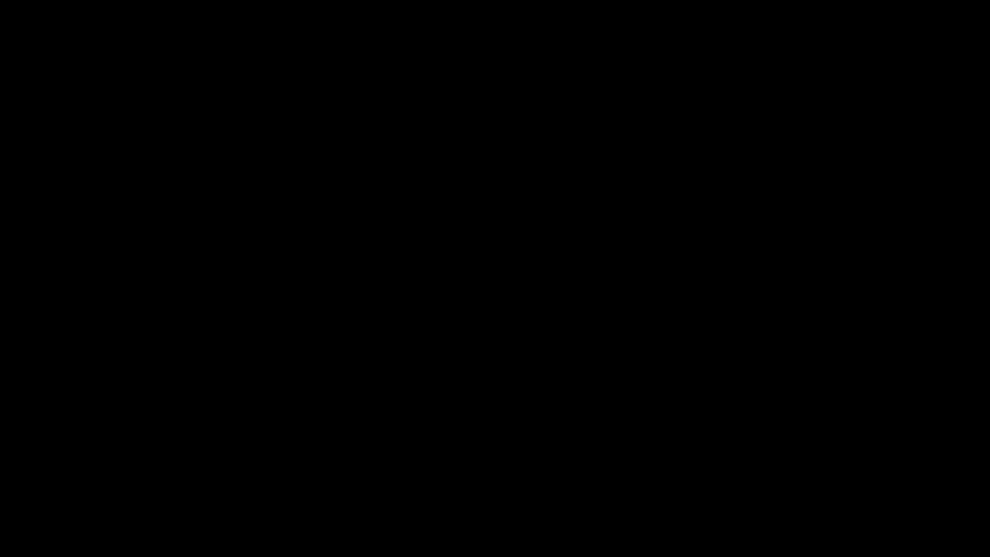
{"action": "scroll", "coordinate": [349, 205], "scroll_direction": "up", "scroll_amount": 8}
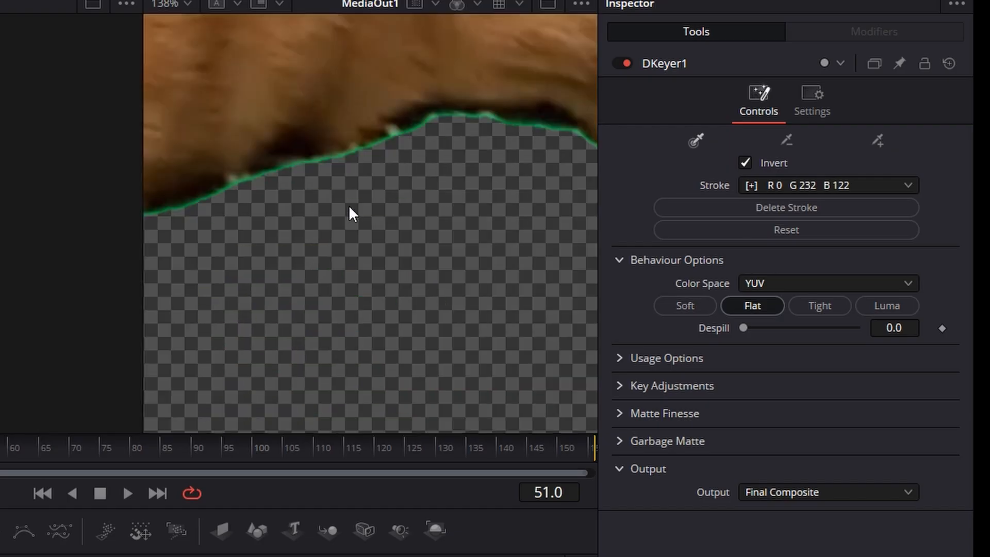
{"action": "left_click", "coordinate": [877, 140]}
{"action": "mouse_move", "coordinate": [262, 83]}
{"action": "left_mouse_down"}
{"action": "mouse_move", "coordinate": [258, 70]}
{"action": "mouse_move", "coordinate": [268, 100]}
{"action": "left_mouse_up"}
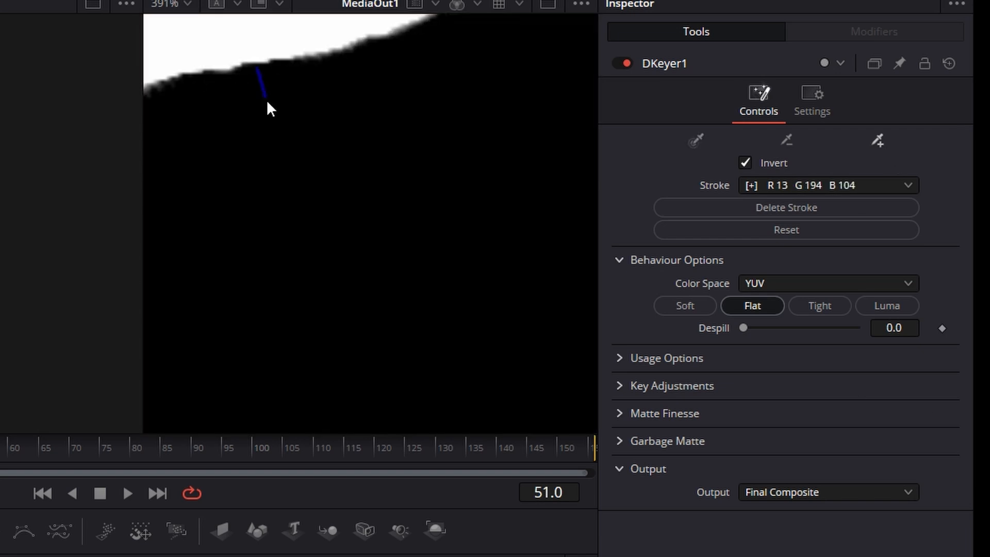
{"action": "scroll", "coordinate": [398, 202], "scroll_direction": "down", "scroll_amount": 8}
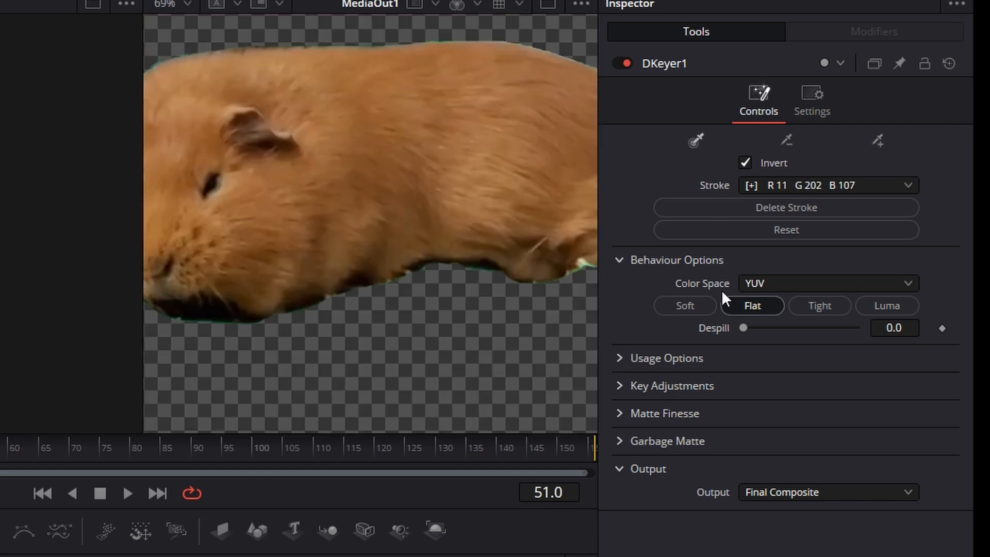
{"action": "left_click_drag", "start_coordinate": [744, 328], "coordinate": [862, 335]}
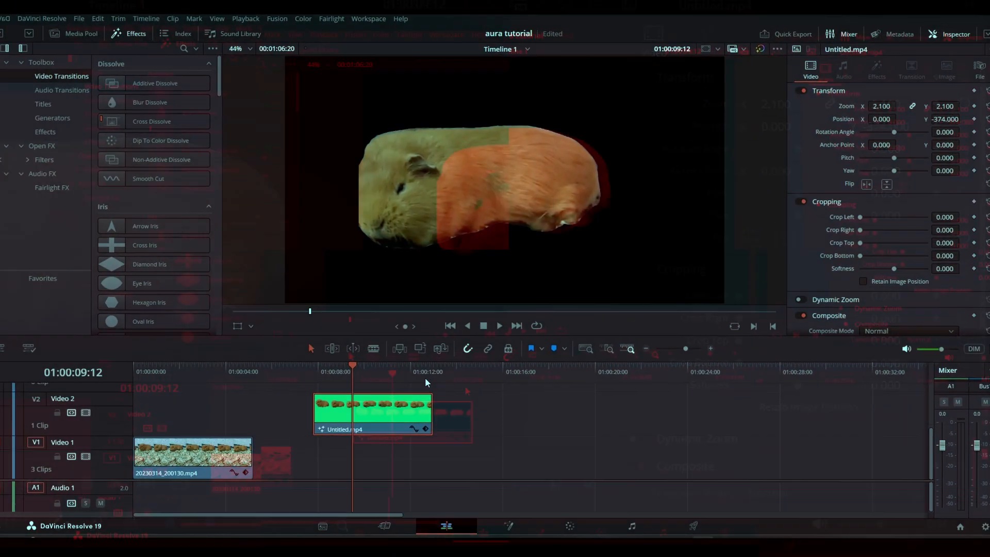
- Paste a copy of the keyed clip at about the 15-second mark, and disable Invert and set Despill to 0.0 in its keyer
{"action": "left_click_drag", "start_coordinate": [382, 373], "coordinate": [438, 375]}
{"action": "key", "text": "ctrl+v"}
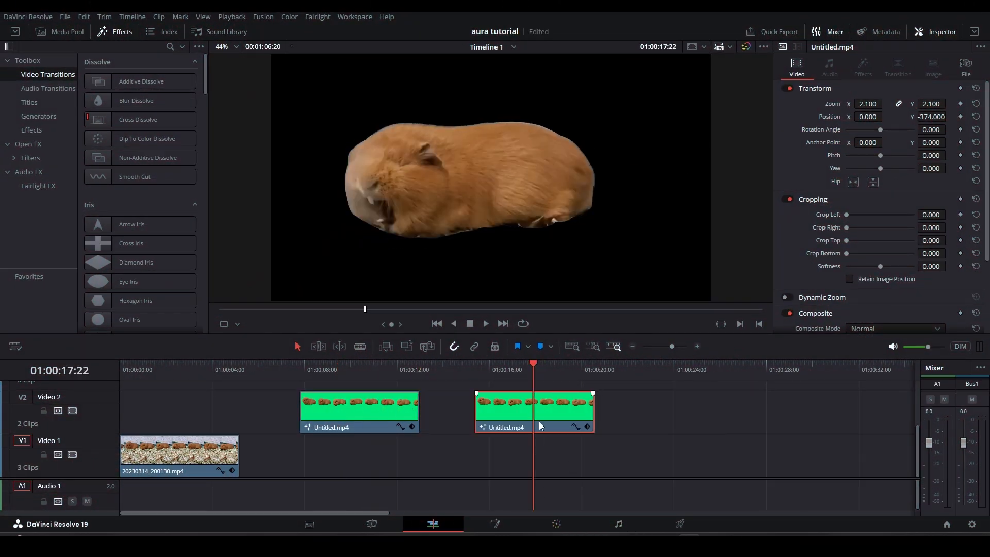
{"action": "left_click", "coordinate": [497, 524]}
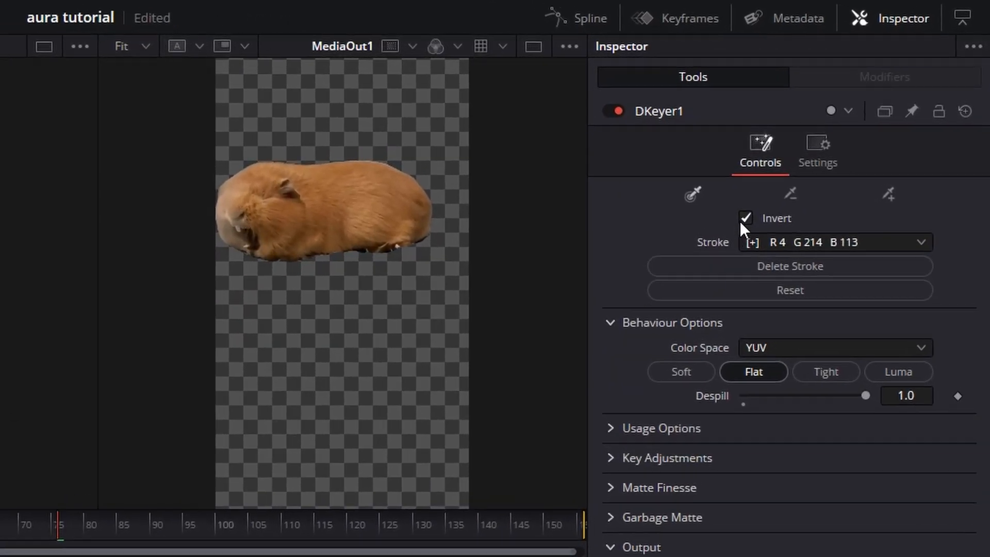
{"action": "left_click", "coordinate": [743, 219]}
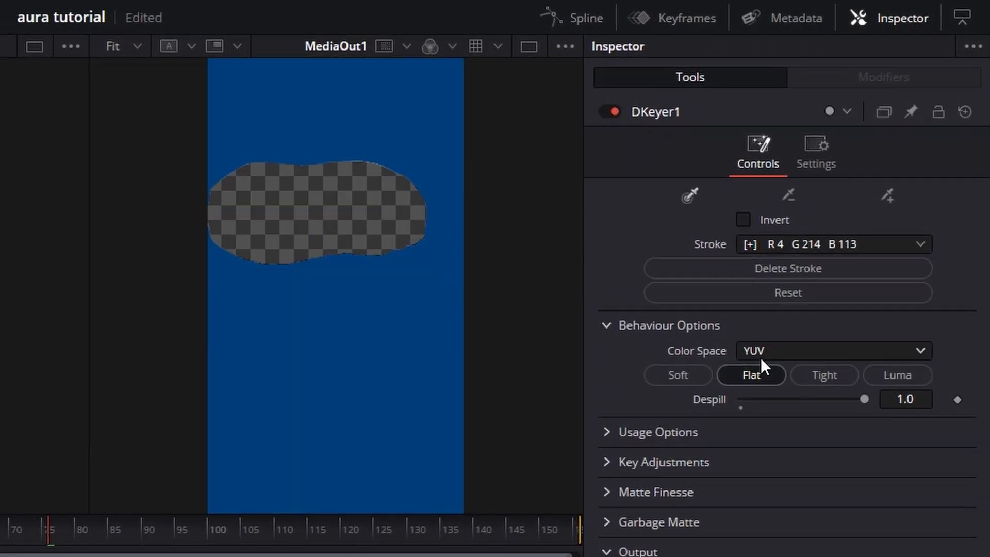
{"action": "left_click_drag", "start_coordinate": [864, 400], "coordinate": [705, 416]}
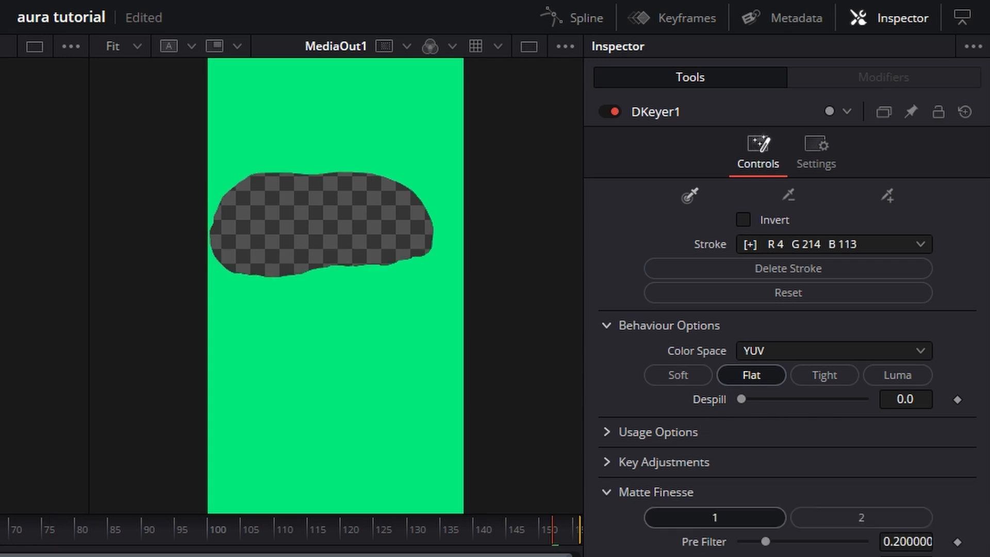
- Add a Transform node between the copy's keyer and MediaOut1
{"action": "key", "text": "shift+space"}
{"action": "type", "text": "tran"}
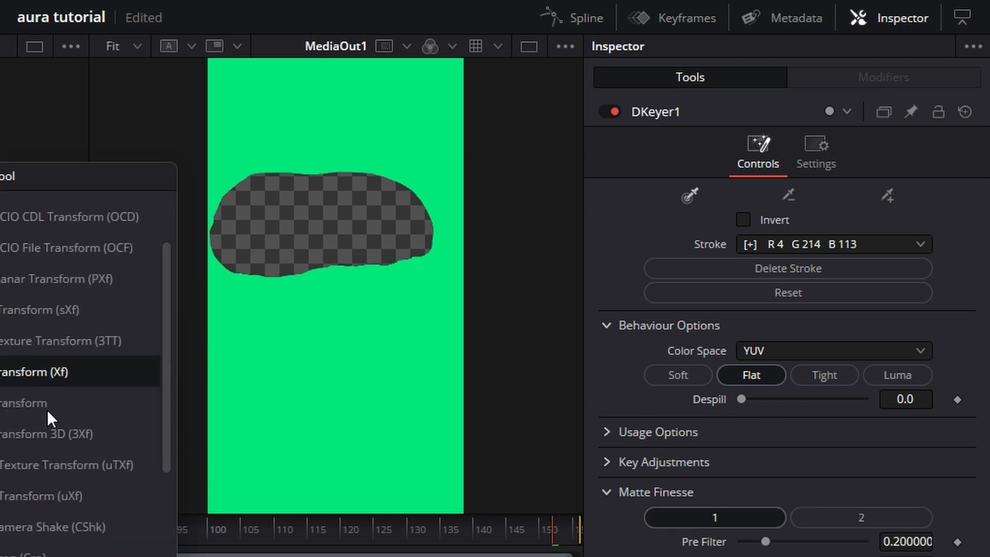
{"action": "key", "text": "Return"}
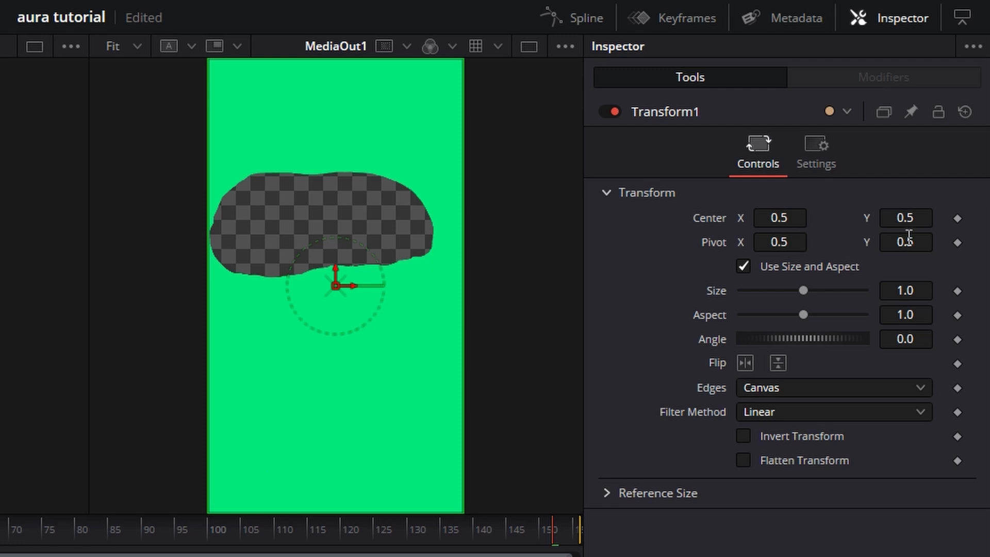
- Set the Transform node's pivot to X 0.393, Y 0.656 and its size to 1.05
{"action": "left_click_drag", "start_coordinate": [909, 241], "coordinate": [958, 240]}
{"action": "left_click_drag", "start_coordinate": [779, 242], "coordinate": [768, 242]}
{"action": "left_click_drag", "start_coordinate": [780, 217], "coordinate": [788, 217]}
{"action": "key", "text": "ctrl+z"}
{"action": "left_click_drag", "start_coordinate": [806, 289], "coordinate": [809, 289]}
{"action": "key", "text": "ctrl+z"}
{"action": "double_click", "coordinate": [915, 291]}
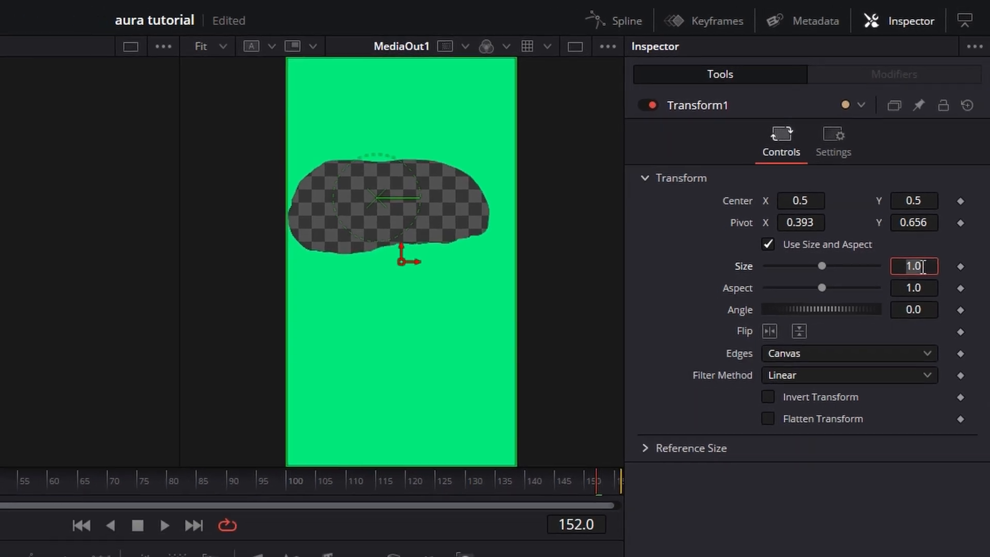
{"action": "type", "text": "1.05"}
{"action": "key", "text": "Tab"}
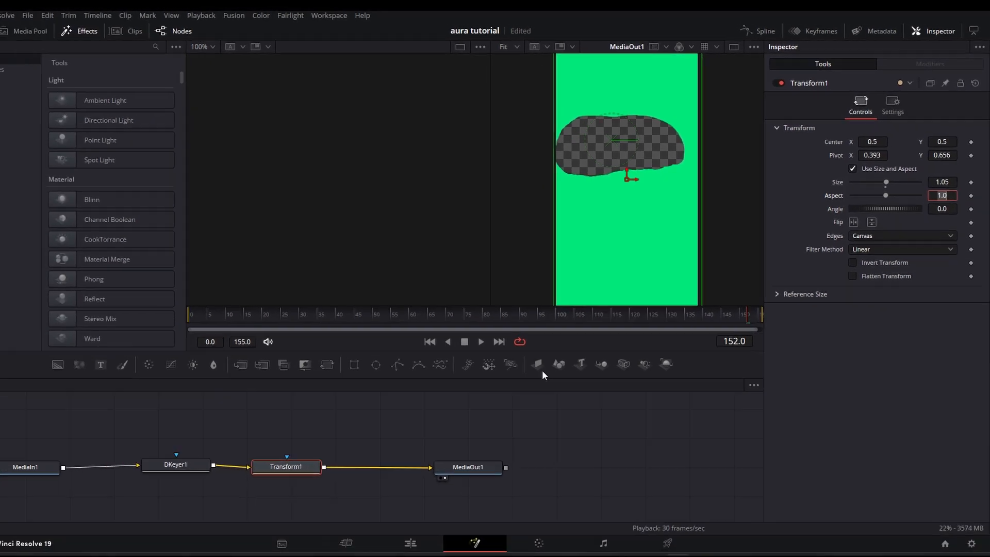
- Stack the first keyed clip on Video 3 directly above the inverted copy in the edit timeline and check playback
{"action": "left_click", "coordinate": [422, 543]}
{"action": "left_click_drag", "start_coordinate": [369, 426], "coordinate": [545, 410]}
{"action": "key", "text": "space"}
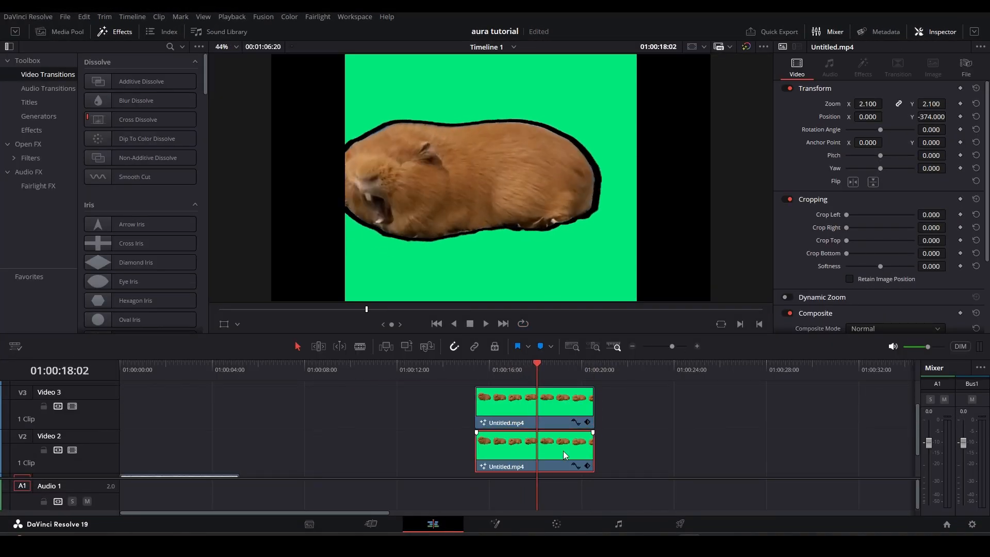
- Move the upper keyed clip off the stack, open the inverted copy in Fusion and make room in front of MediaOut1
{"action": "left_click", "coordinate": [495, 524]}
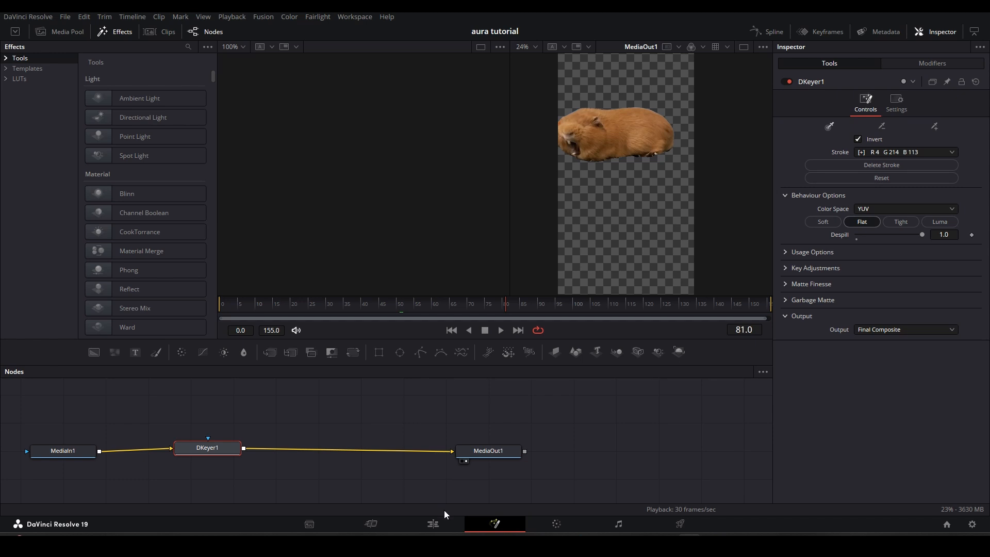
{"action": "left_click", "coordinate": [435, 522]}
{"action": "left_click_drag", "start_coordinate": [487, 405], "coordinate": [354, 449]}
{"action": "left_click", "coordinate": [495, 524]}
{"action": "left_click_drag", "start_coordinate": [487, 455], "coordinate": [556, 456]}
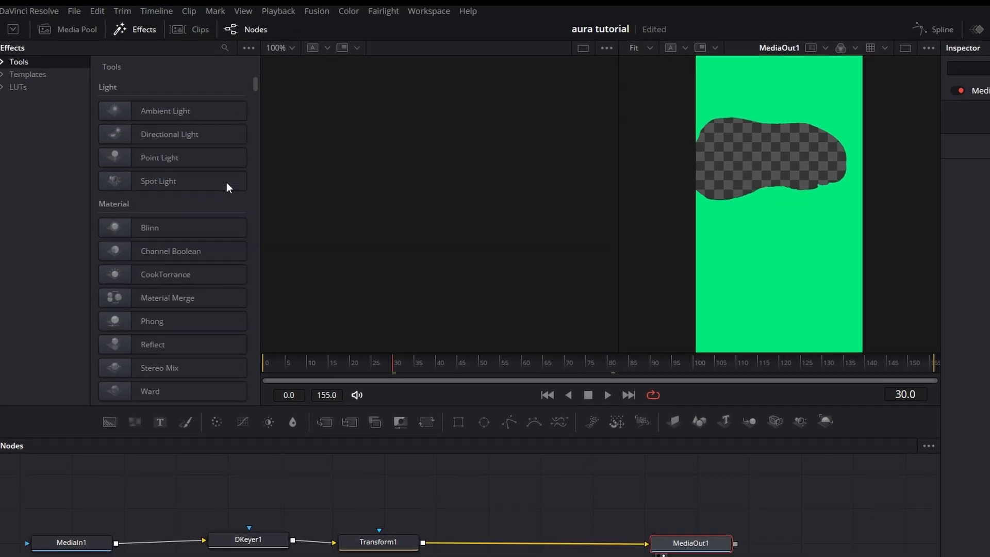
- Search the effect templates for "noise" and insert Noise Distortion between Transform1 and MediaOut1
{"action": "left_click", "coordinate": [115, 32]}
{"action": "left_click", "coordinate": [193, 26]}
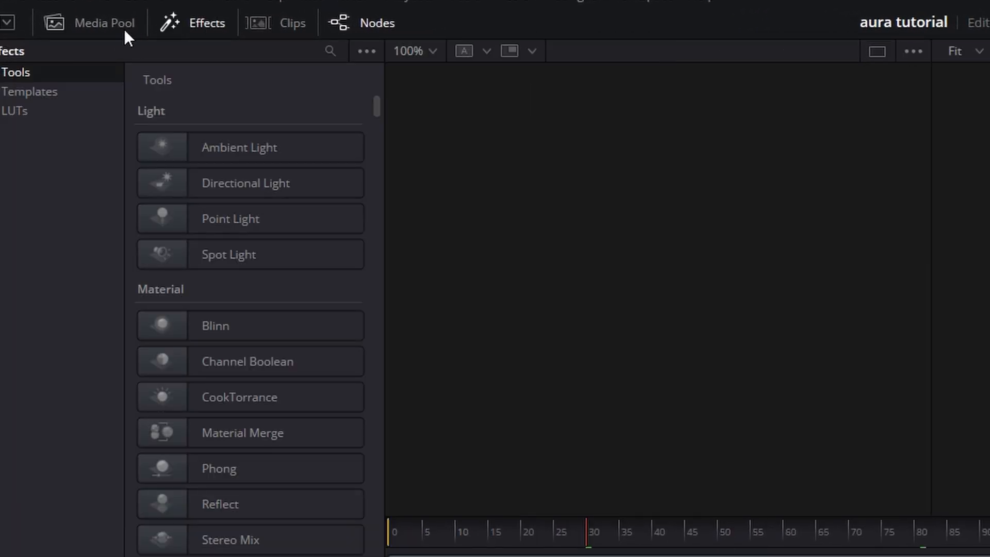
{"action": "left_click", "coordinate": [48, 91]}
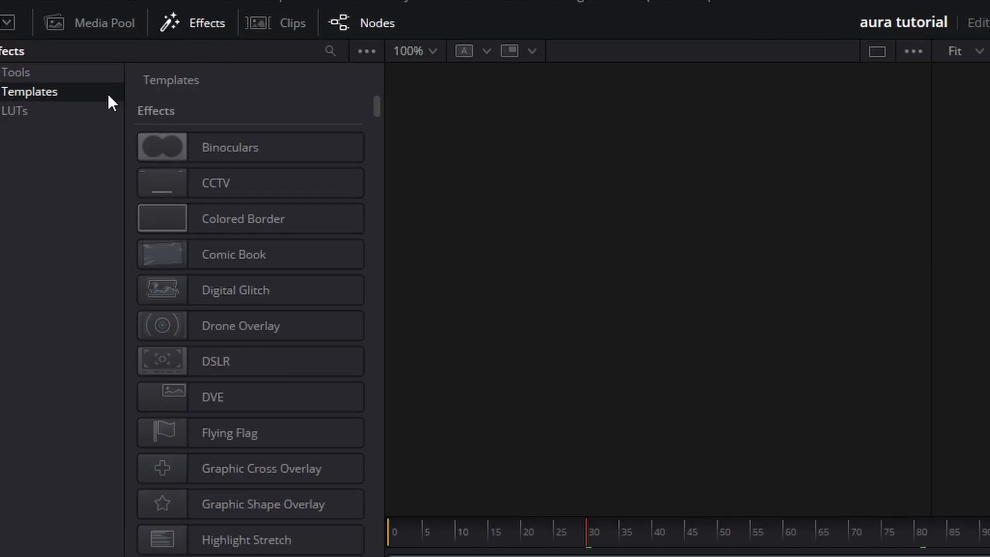
{"action": "left_click", "coordinate": [332, 50]}
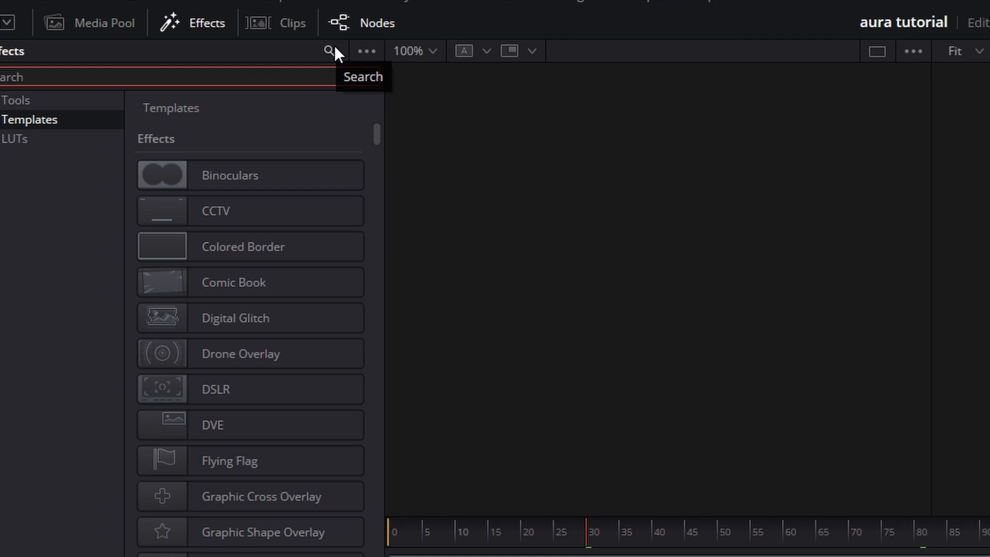
{"action": "type", "text": "noise"}
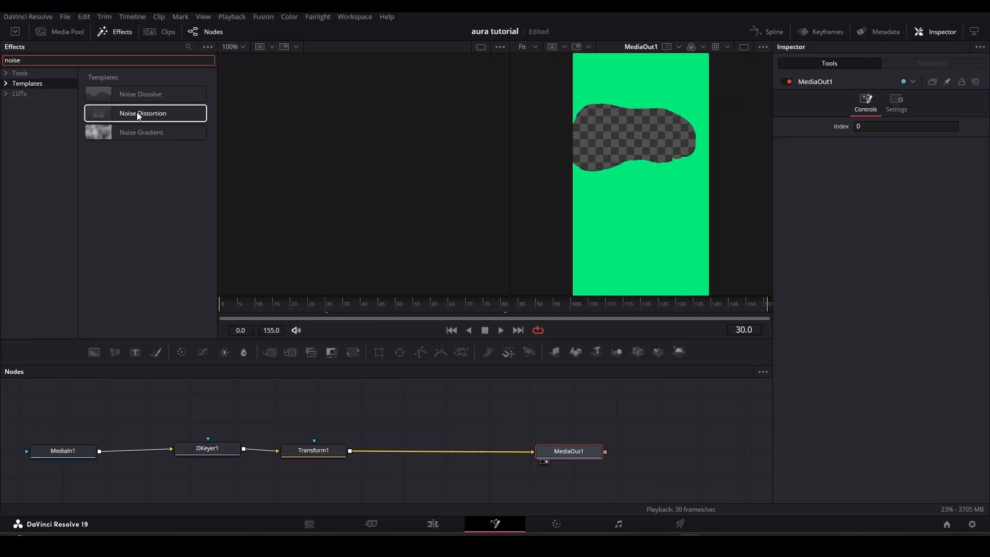
{"action": "left_click_drag", "start_coordinate": [138, 112], "coordinate": [368, 379]}
{"action": "left_click_drag", "start_coordinate": [420, 456], "coordinate": [415, 450]}
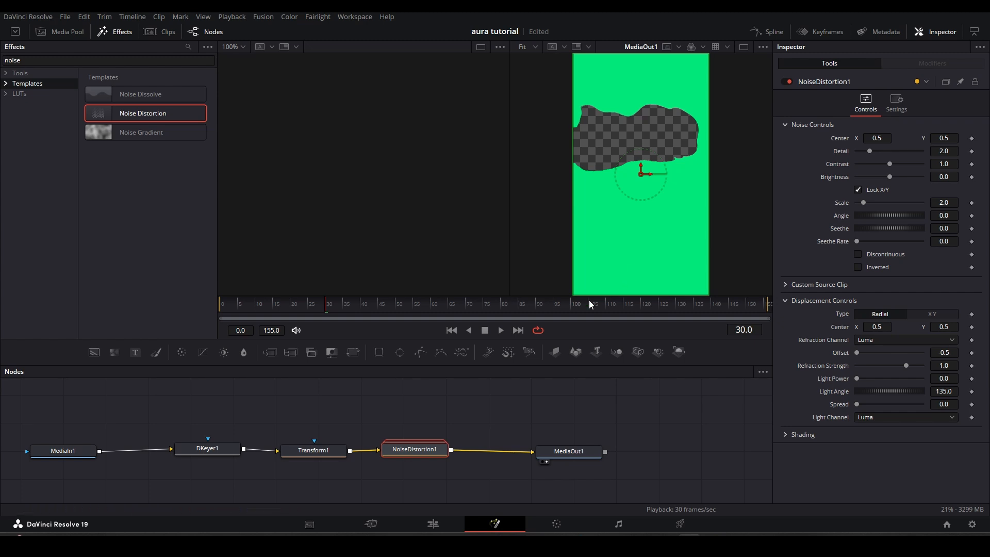
- Set the noise distortion's Seethe Rate to 0.142 and Detail to 7.4, checking the motion in playback
{"action": "left_click", "coordinate": [500, 330]}
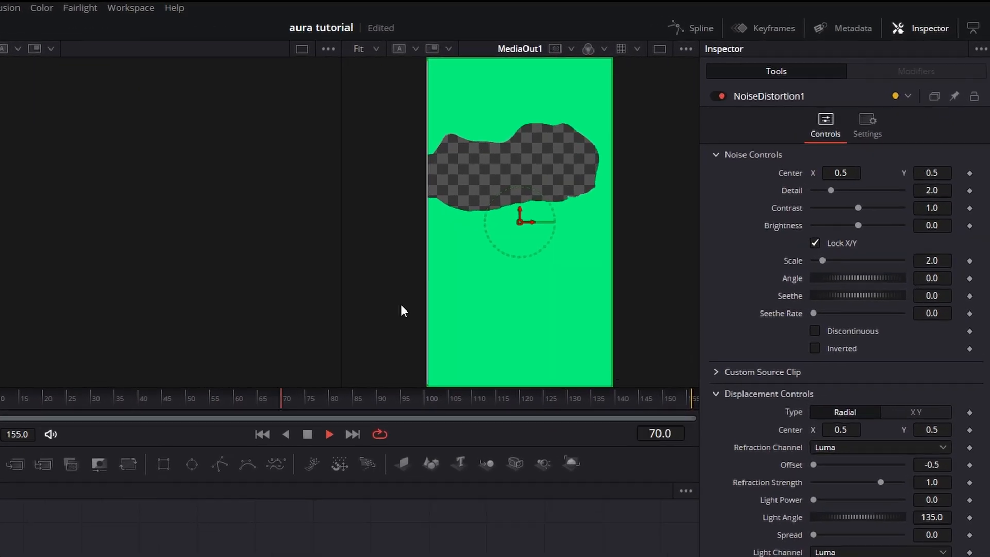
{"action": "left_click", "coordinate": [329, 434]}
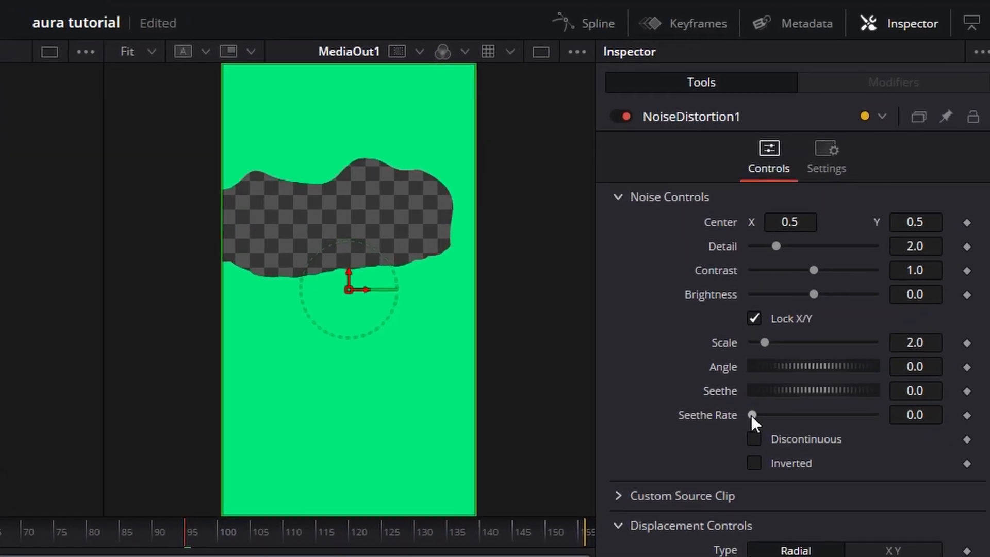
{"action": "left_click_drag", "start_coordinate": [751, 415], "coordinate": [876, 416]}
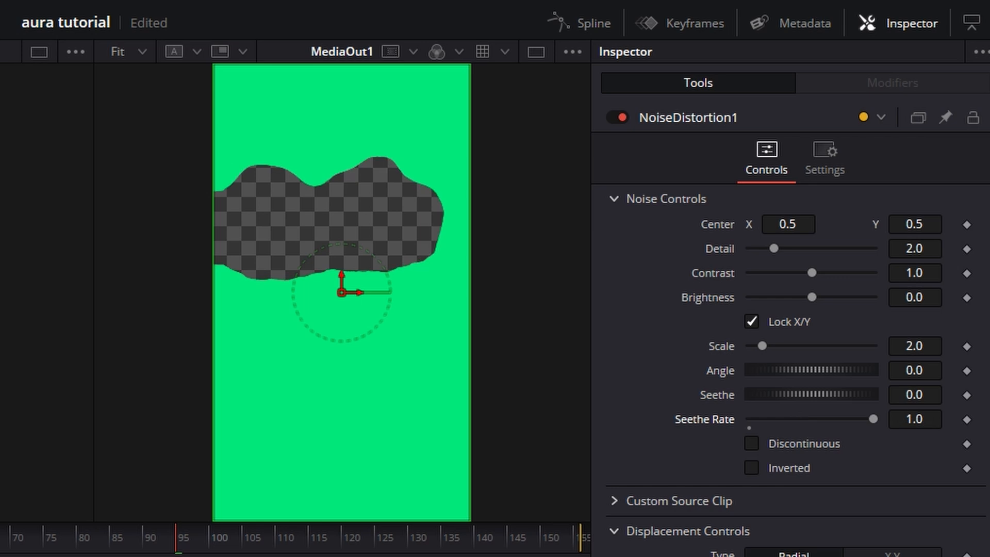
{"action": "key", "text": "space"}
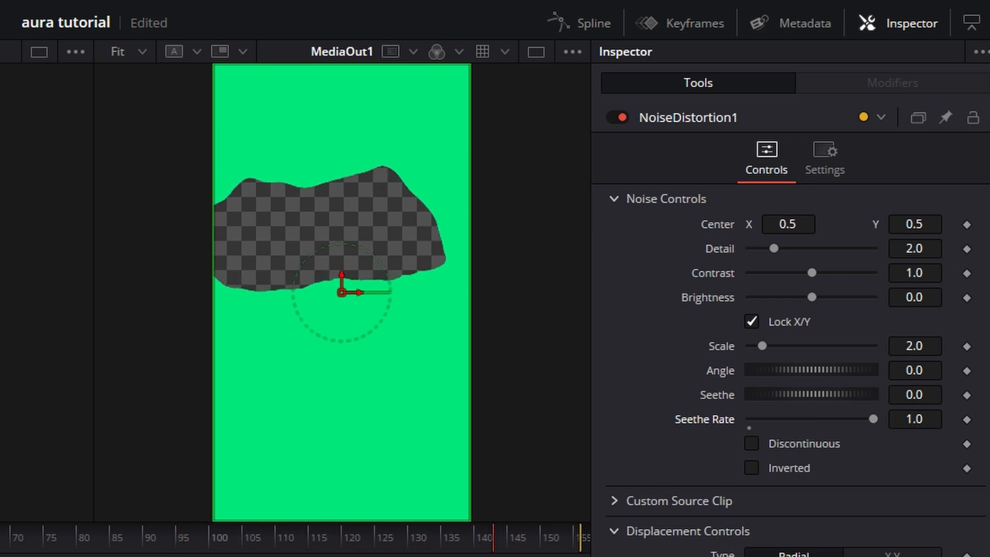
{"action": "left_click_drag", "start_coordinate": [877, 421], "coordinate": [786, 430]}
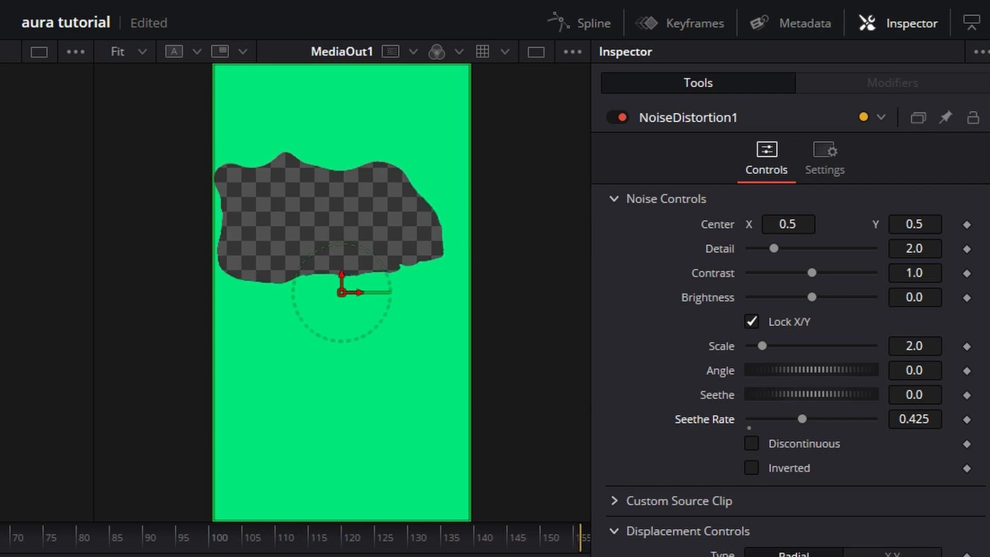
{"action": "left_click_drag", "start_coordinate": [801, 411], "coordinate": [766, 421]}
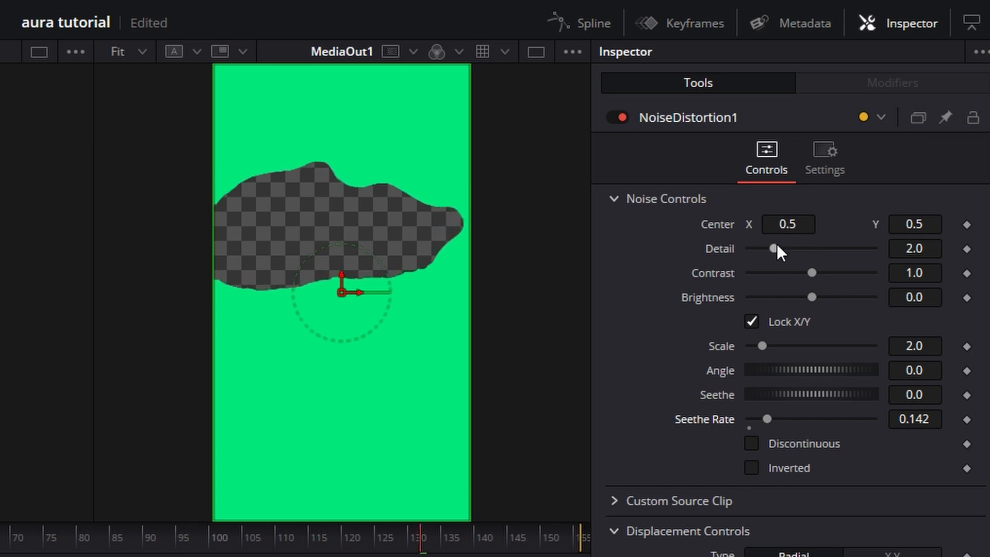
{"action": "left_click_drag", "start_coordinate": [774, 249], "coordinate": [867, 256]}
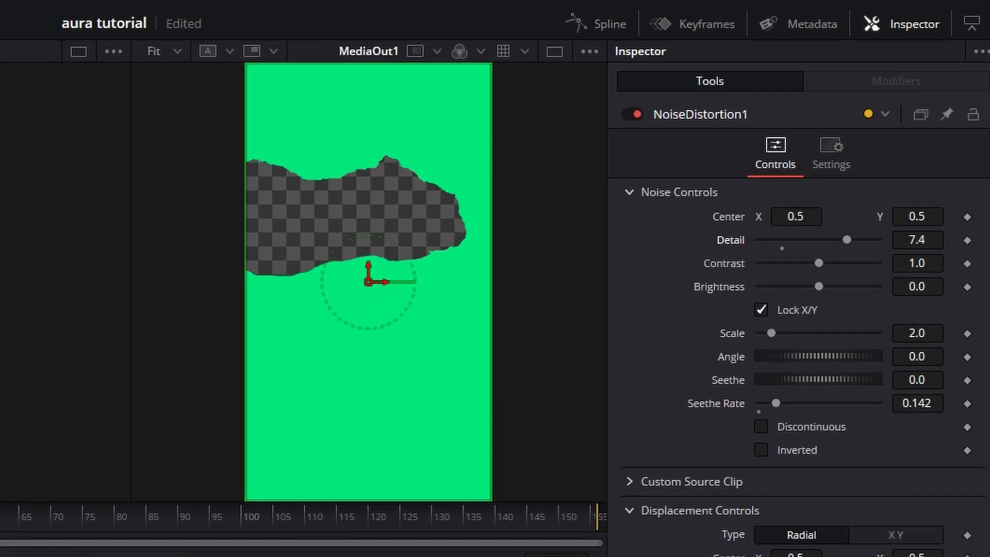
- Set the noise distortion's Detail to 4.96 and Contrast to 1.38, checking the motion in playback
{"action": "left_click", "coordinate": [184, 510]}
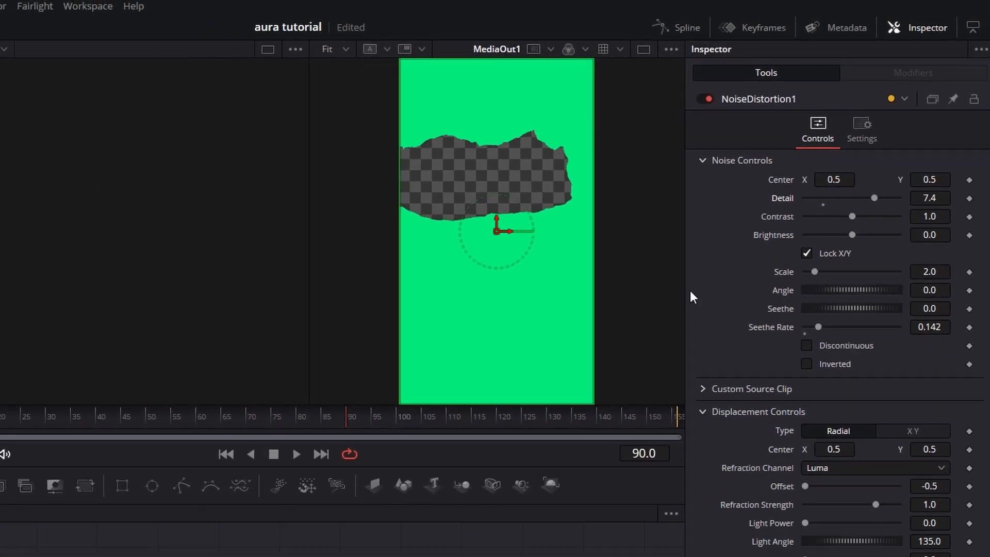
{"action": "left_click_drag", "start_coordinate": [847, 240], "coordinate": [813, 240]}
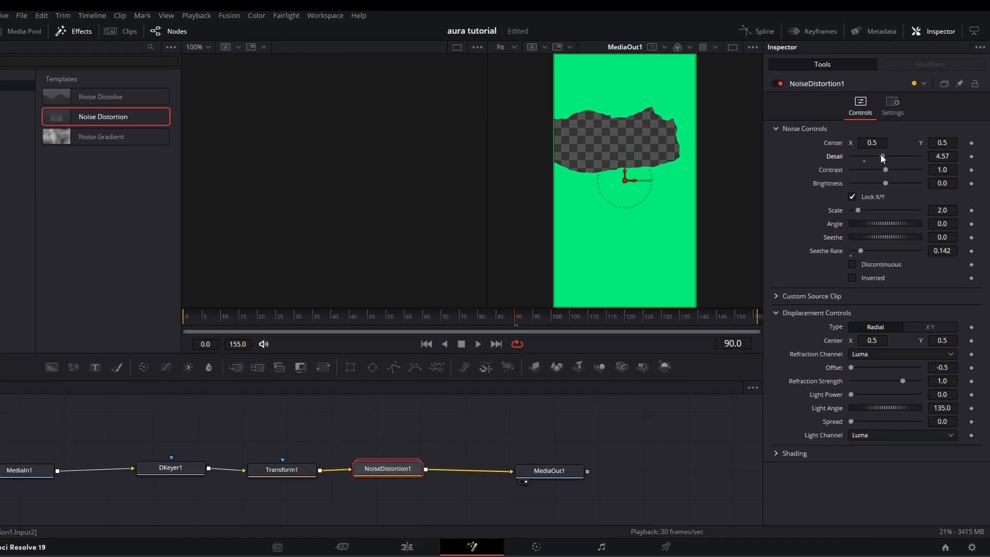
{"action": "key", "text": "space"}
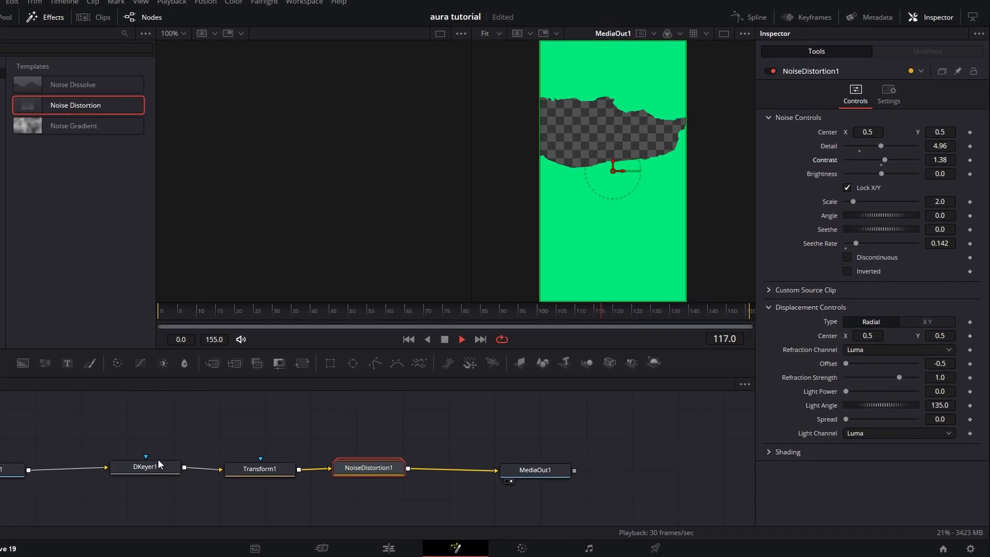
- Raise the Blur Radius in DKeyer1's matte finesse settings to feather the edge of the distorted cutout
{"action": "left_click", "coordinate": [171, 467]}
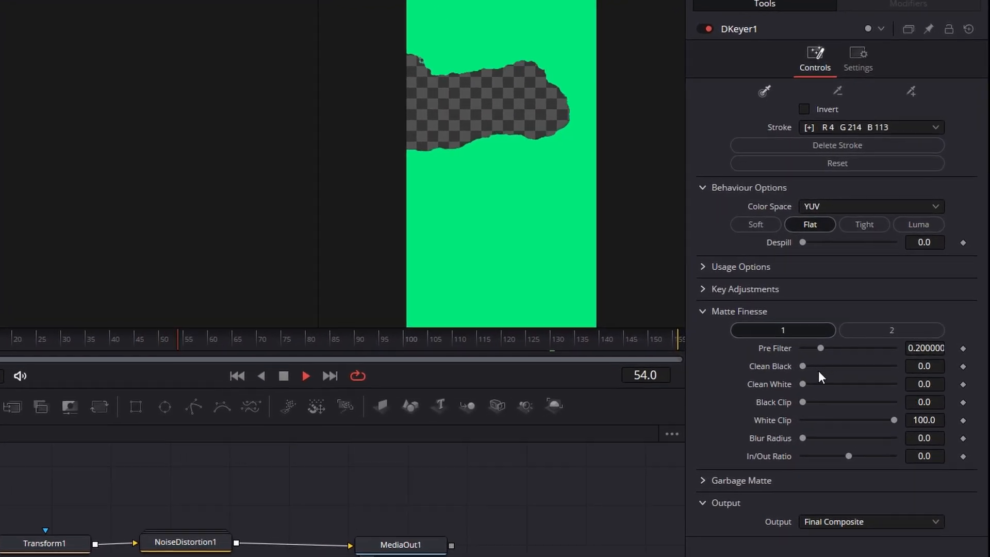
{"action": "left_click_drag", "start_coordinate": [803, 438], "coordinate": [828, 438]}
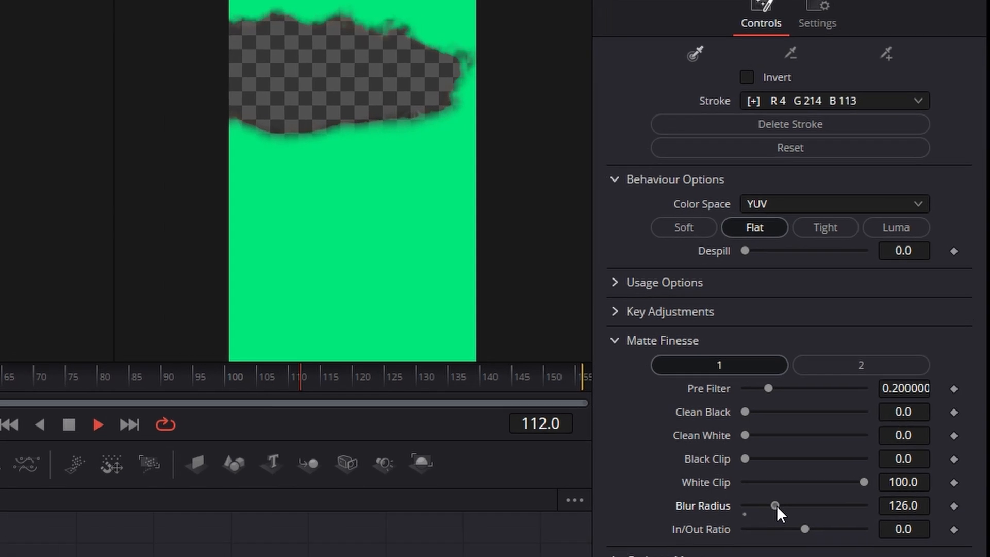
{"action": "left_click_drag", "start_coordinate": [776, 506], "coordinate": [853, 451]}
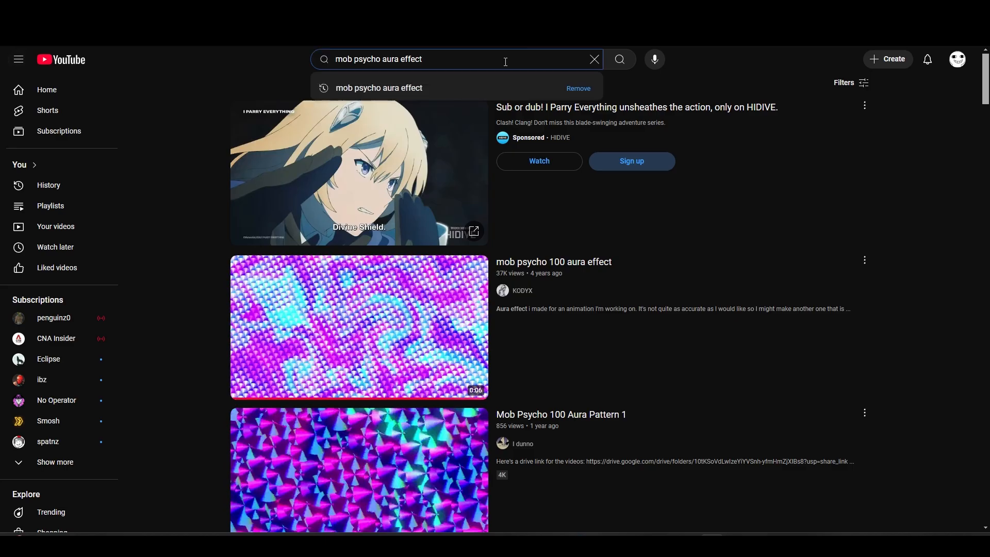
- Switch to YouTube and look through the "mob psycho aura effect" results for an aura pattern video
{"action": "left_click", "coordinate": [239, 63]}
{"action": "scroll", "coordinate": [220, 288], "scroll_direction": "down", "scroll_amount": 2}
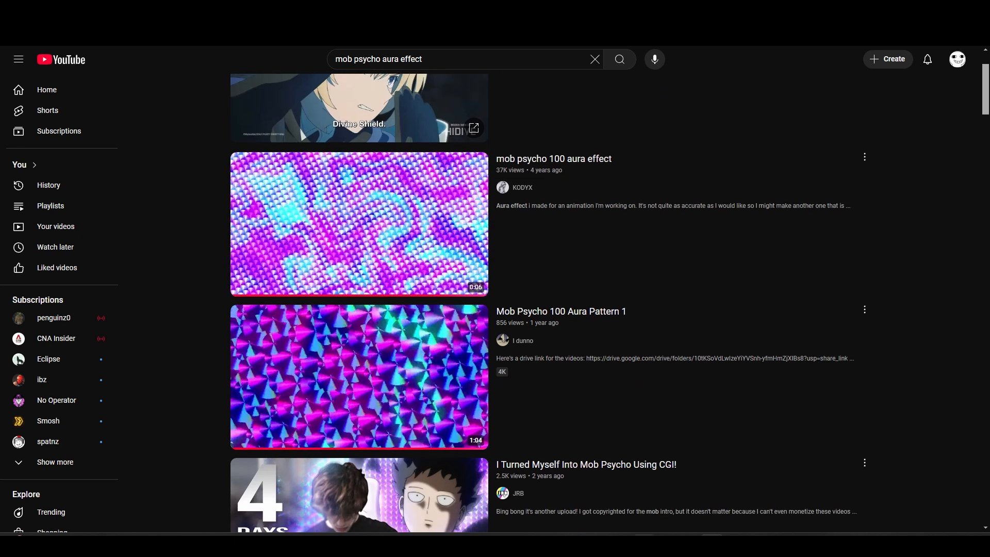
{"action": "scroll", "coordinate": [609, 466], "scroll_direction": "down", "scroll_amount": 2}
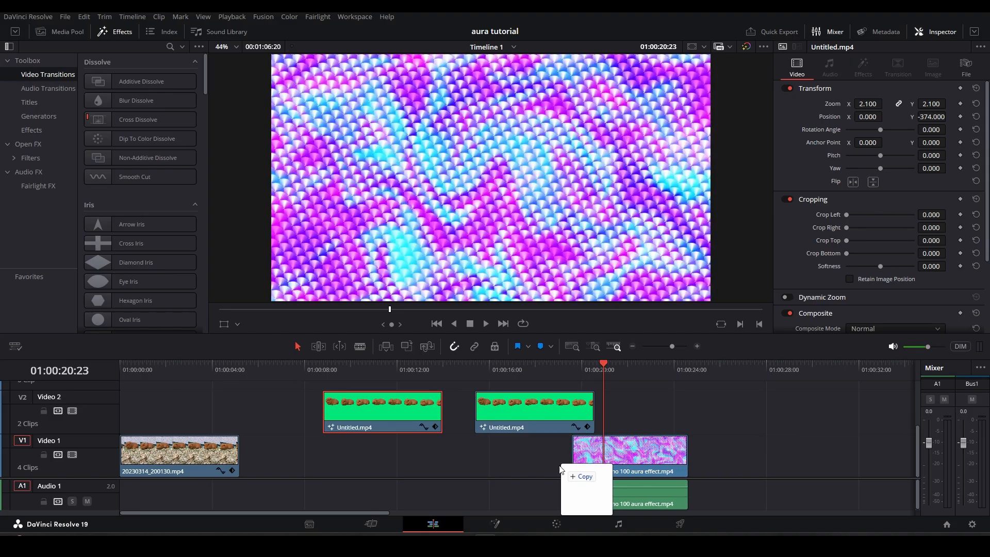
- Place the mob psycho 100 aura effect clip on Video 1 beneath the inverted copy and adjust its clip speed to match the length
{"action": "left_click_drag", "start_coordinate": [568, 469], "coordinate": [480, 467]}
{"action": "right_click", "coordinate": [564, 454]}
{"action": "left_click", "coordinate": [639, 263]}
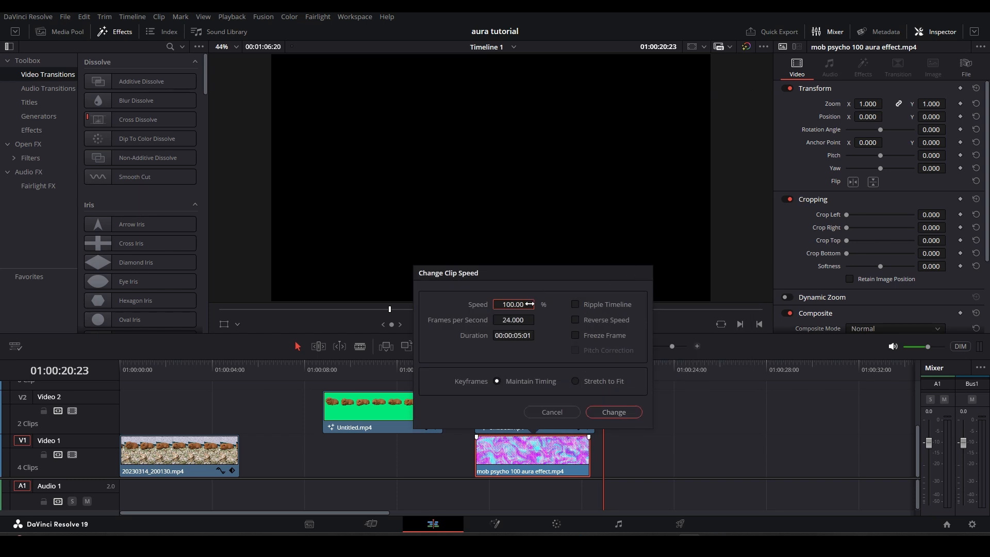
{"action": "left_click", "coordinate": [617, 411]}
{"action": "left_click", "coordinate": [621, 438]}
- Crop the left and right sides of the aura pattern clip to the width of the green-screen clip
{"action": "left_click", "coordinate": [527, 367]}
{"action": "left_click", "coordinate": [545, 460]}
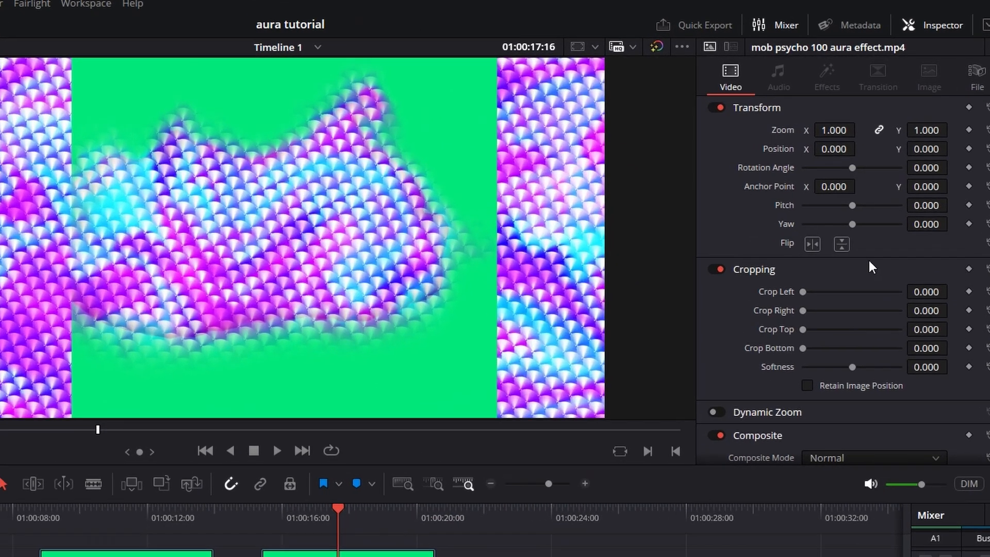
{"action": "left_click_drag", "start_coordinate": [925, 330], "coordinate": [970, 331]}
{"action": "left_click_drag", "start_coordinate": [925, 309], "coordinate": [971, 309]}
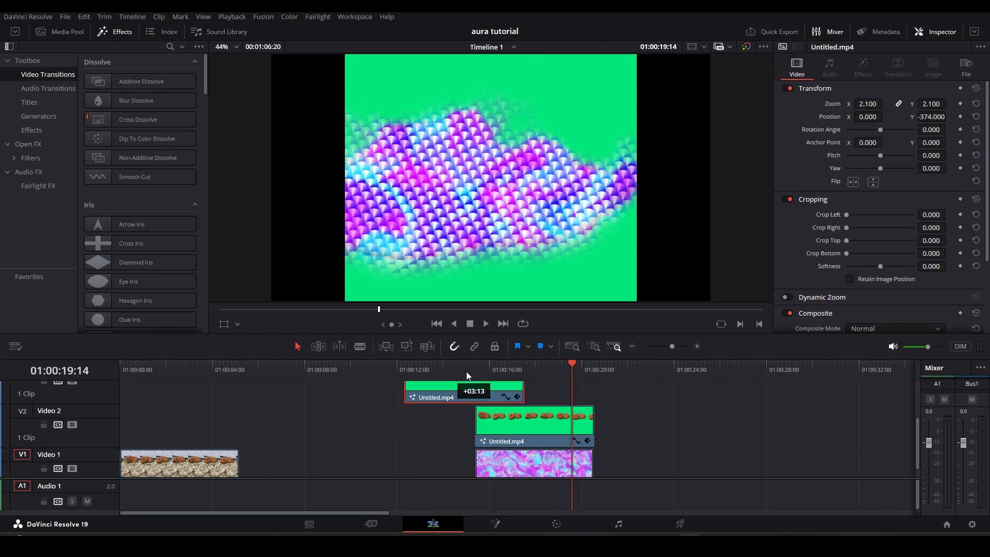
- Stack the keyed guinea pig clip on Video 3 in line with the inverted copy and pattern clip, and check playback
{"action": "mouse_move", "coordinate": [466, 371]}
{"action": "left_mouse_down"}
{"action": "mouse_move", "coordinate": [525, 377]}
{"action": "mouse_move", "coordinate": [475, 364]}
{"action": "left_mouse_up"}
{"action": "left_click", "coordinate": [486, 324]}
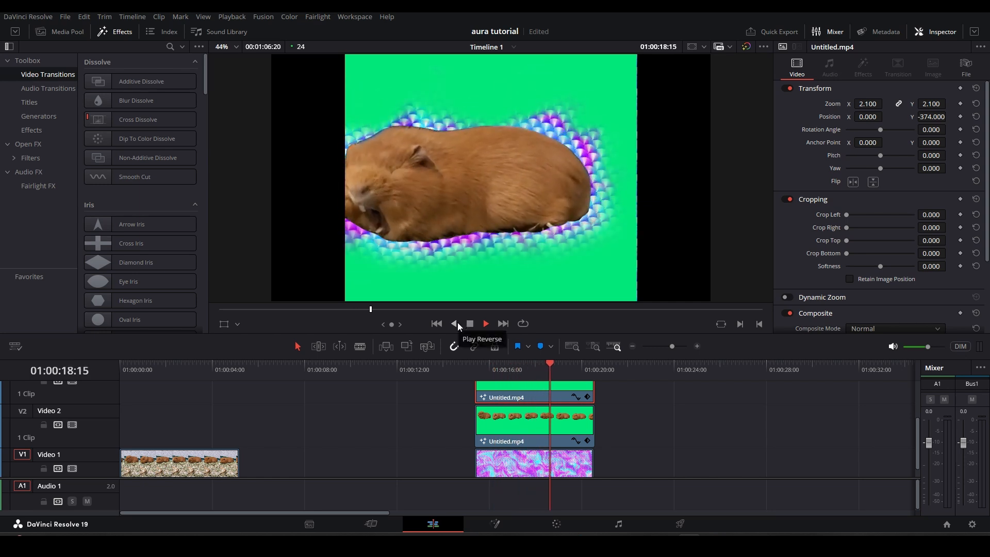
{"action": "left_click", "coordinate": [470, 324]}
- Combine the stacked clips into a new compound clip named Compound Clip 5
{"action": "scroll", "coordinate": [531, 409], "scroll_direction": "up", "scroll_amount": 2}
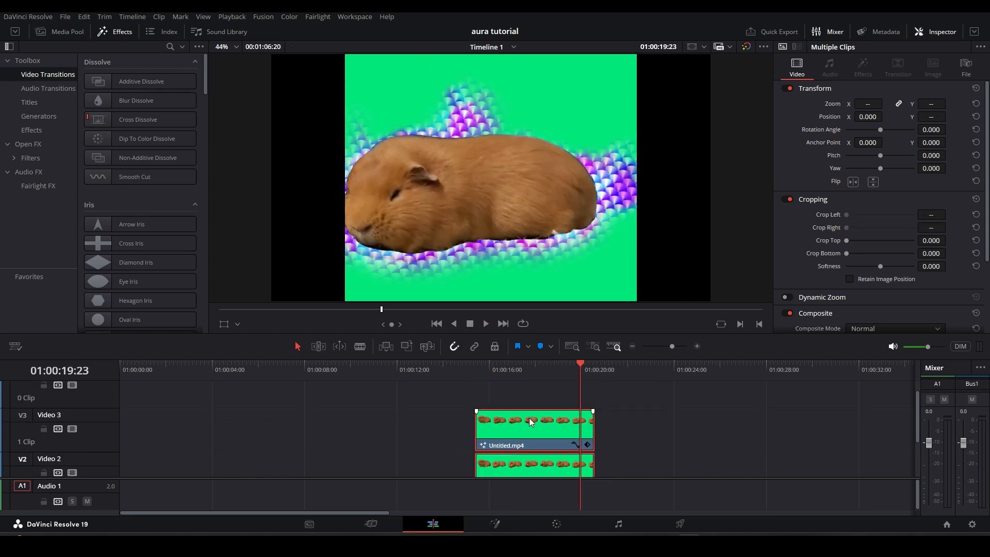
{"action": "right_click", "coordinate": [531, 421]}
{"action": "left_click", "coordinate": [571, 60]}
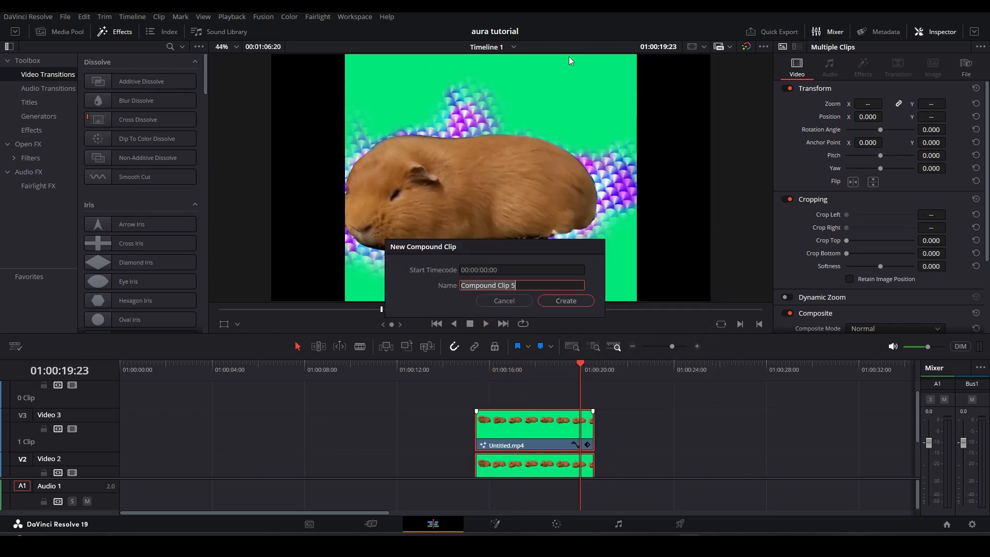
{"action": "left_click", "coordinate": [558, 303]}
- Open the compound clip in Fusion and connect a Delta Keyer between MediaIn1 and MediaOut1
{"action": "left_click", "coordinate": [495, 524]}
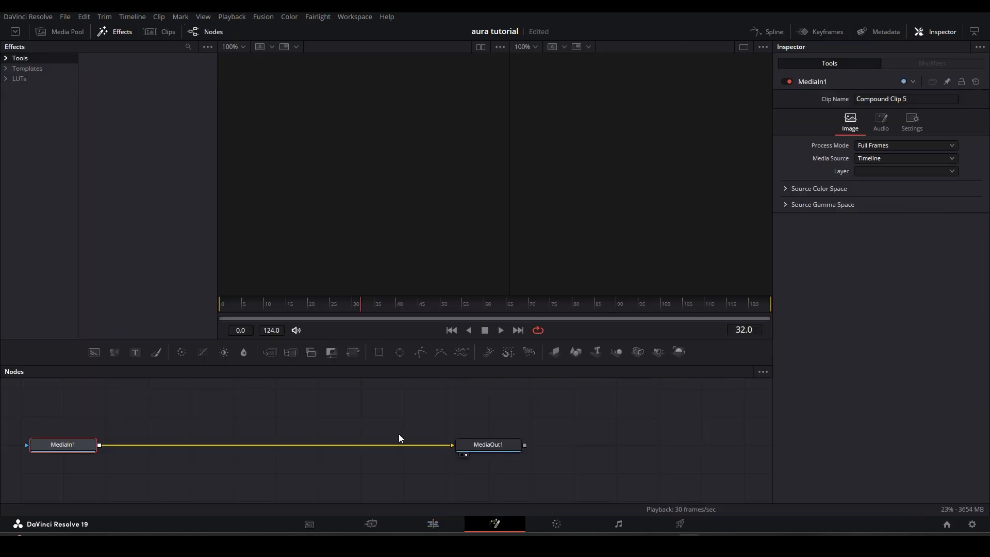
{"action": "left_click", "coordinate": [403, 434]}
{"action": "key", "text": "shift+space"}
{"action": "type", "text": "de"}
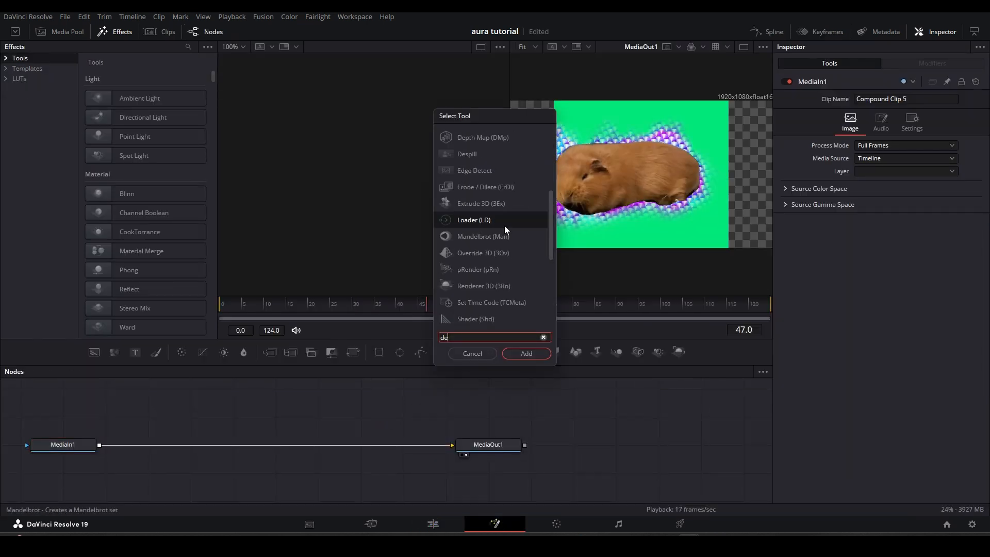
{"action": "type", "text": "l"}
{"action": "left_click", "coordinate": [480, 136]}
{"action": "left_click", "coordinate": [526, 353]}
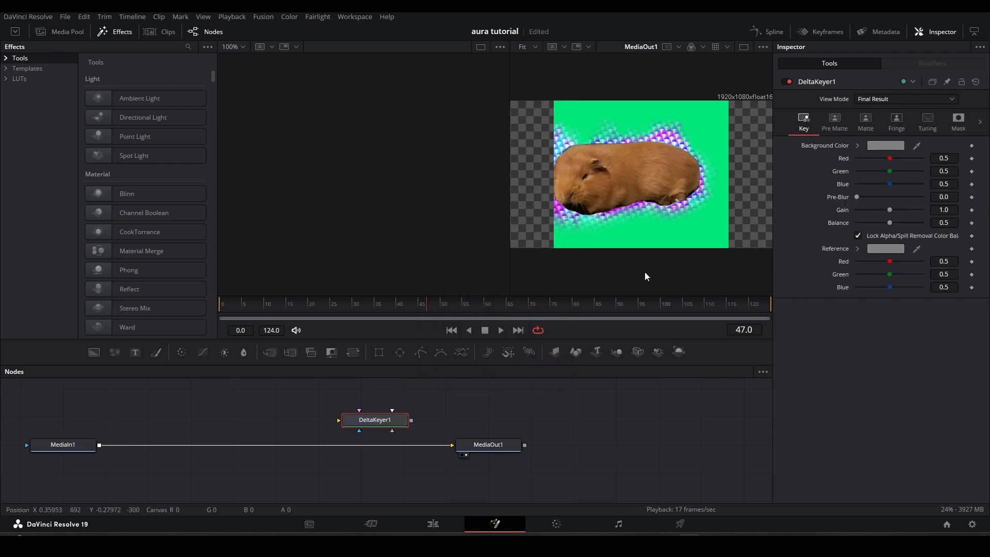
{"action": "left_click_drag", "start_coordinate": [292, 442], "coordinate": [339, 420]}
{"action": "left_click_drag", "start_coordinate": [411, 420], "coordinate": [453, 444]}
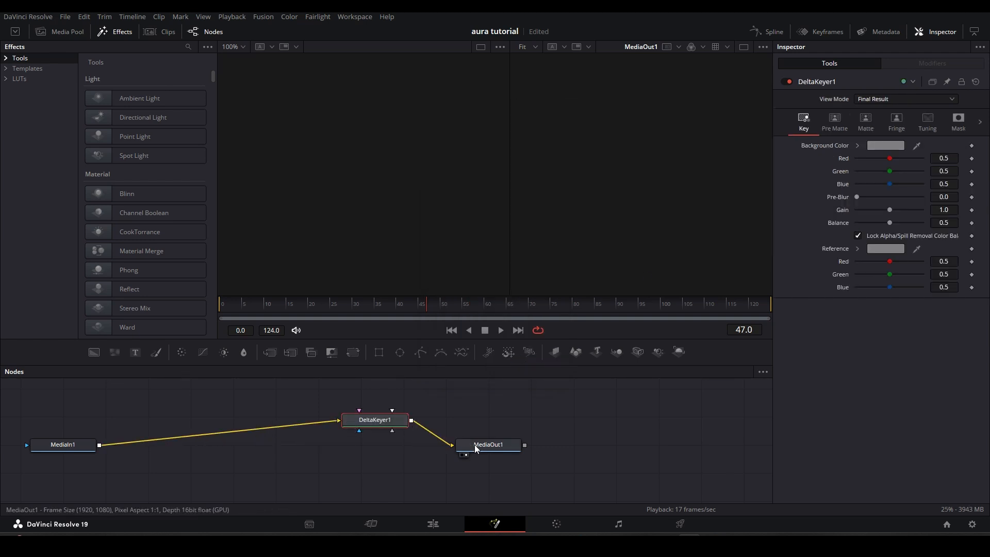
- Set the Delta Keyer's background color to hue 151, saturation 254 and value 232 to key out the green
{"action": "left_click", "coordinate": [893, 145]}
{"action": "left_click", "coordinate": [435, 271]}
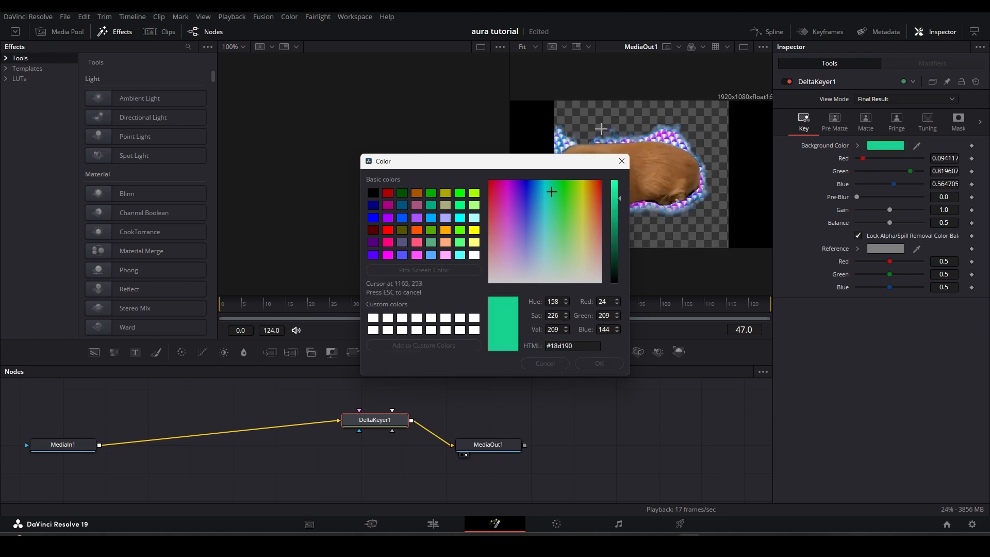
{"action": "left_click", "coordinate": [641, 115]}
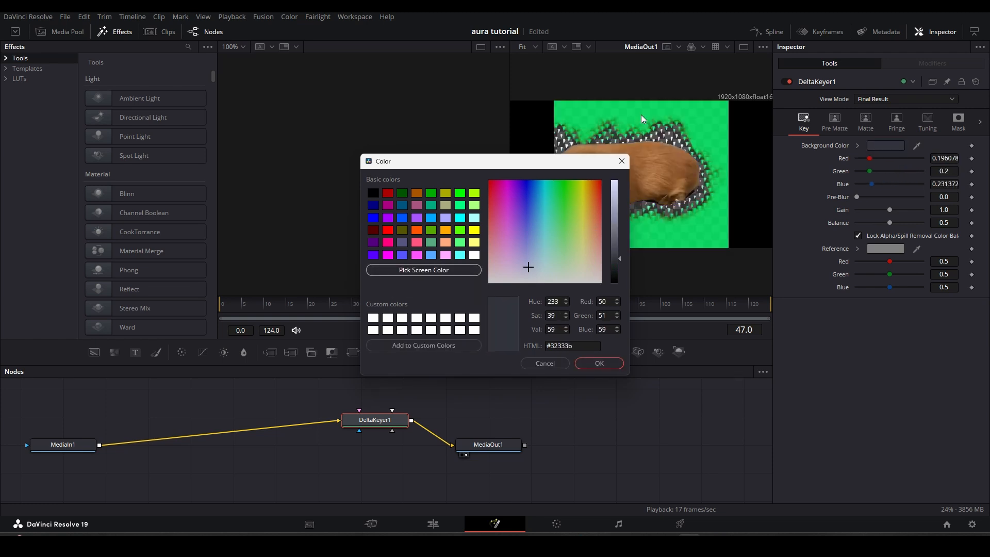
{"action": "left_click", "coordinate": [555, 301]}
{"action": "type", "text": "151"}
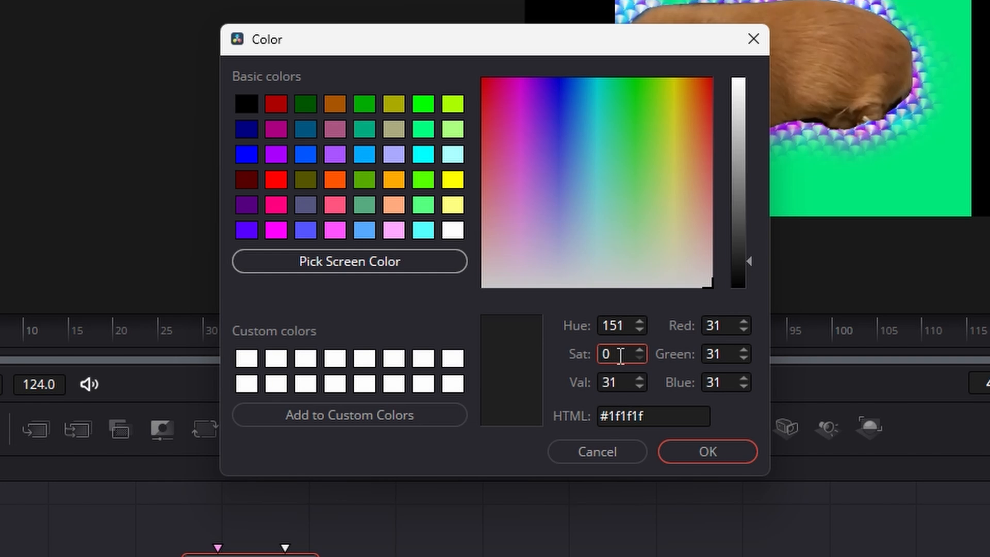
{"action": "type", "text": "254"}
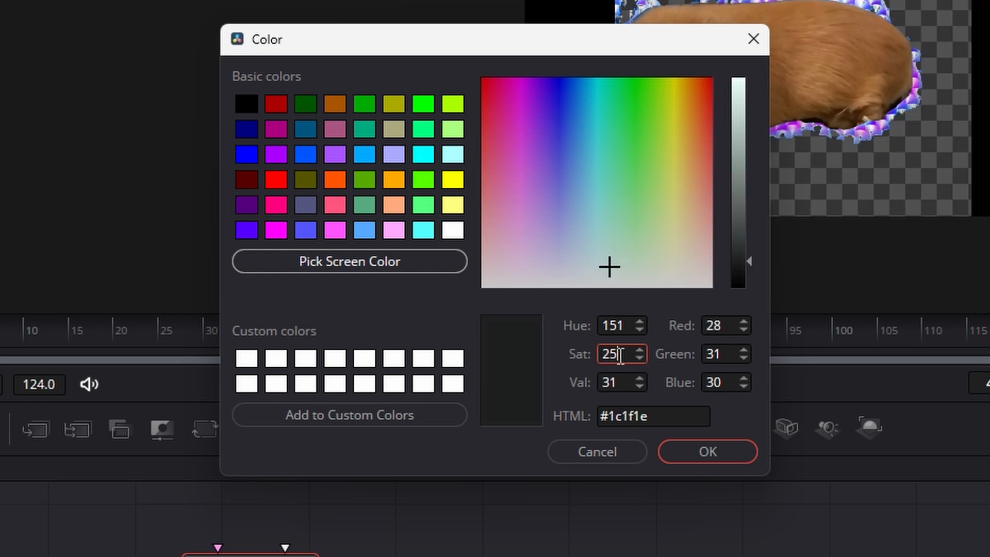
{"action": "key", "text": "BackSpace"}
{"action": "key", "text": "BackSpace"}
{"action": "type", "text": "232"}
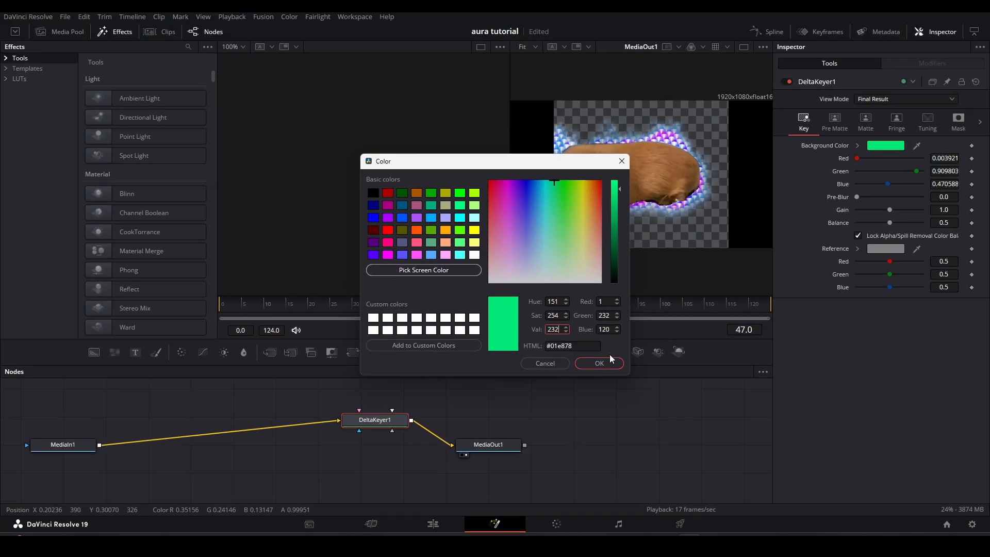
{"action": "left_click", "coordinate": [708, 452]}
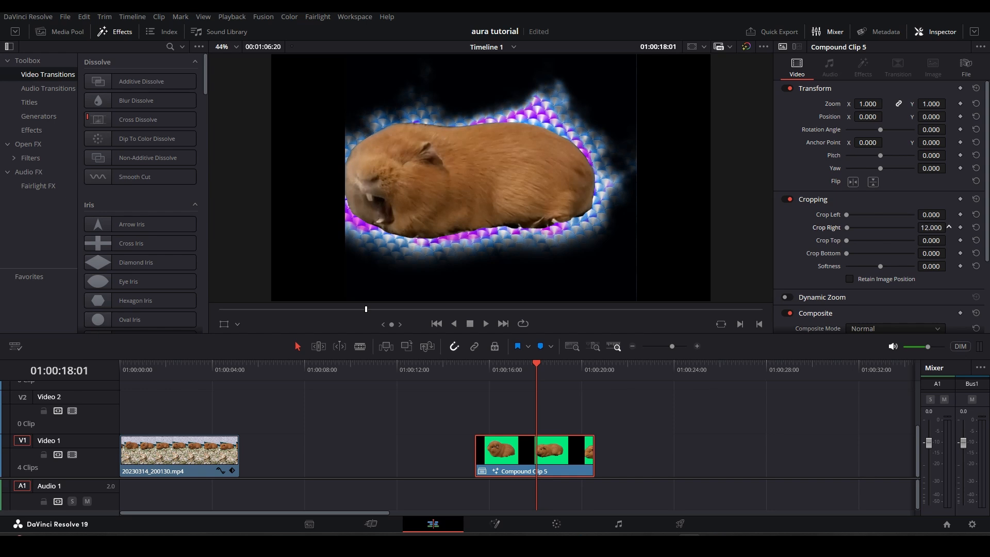
- Crop the compound clip's right edge and place it on Video 2 above the original guinea pig clip at the timeline start
{"action": "left_click_drag", "start_coordinate": [949, 227], "coordinate": [949, 227]}
{"action": "left_click_drag", "start_coordinate": [501, 456], "coordinate": [146, 413]}
- Play the composited aura effect full screen from near the start of the timeline
{"action": "left_click_drag", "start_coordinate": [140, 371], "coordinate": [127, 372]}
{"action": "key", "text": "ctrl+f"}
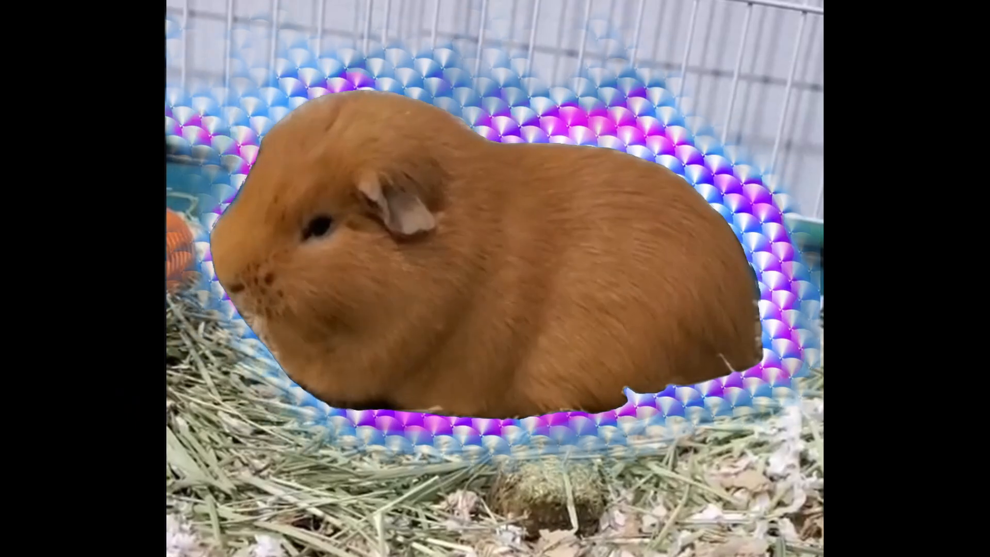
{"action": "key", "text": "space"}
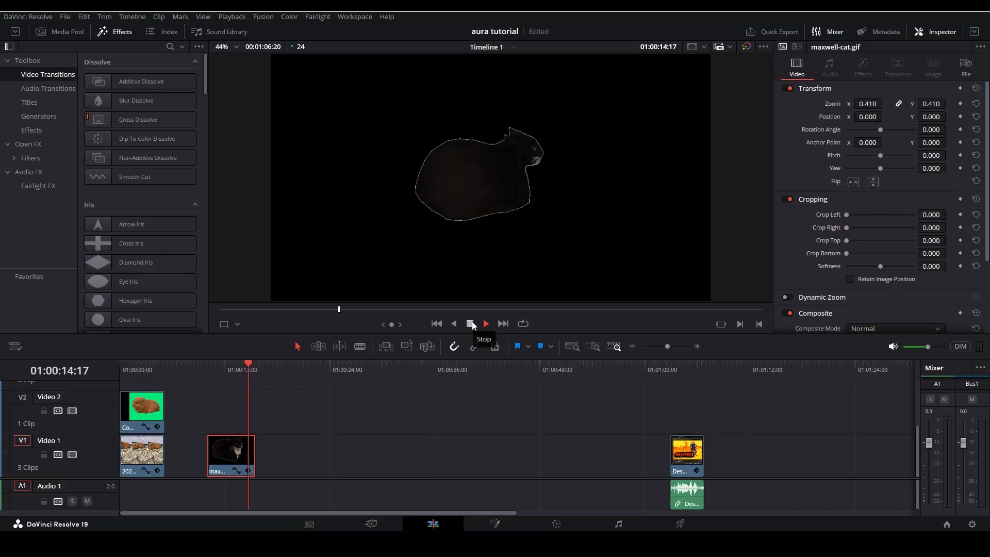
- Duplicate the maxwell-cat.gif clip further along Video 1 and move the original up to Video 2
{"action": "left_click_drag", "start_coordinate": [248, 373], "coordinate": [233, 457]}
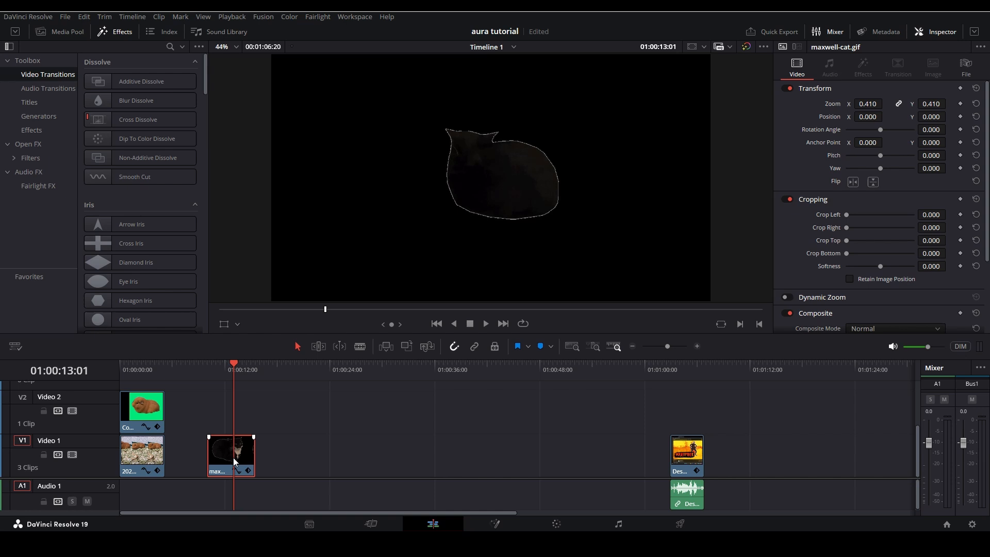
{"action": "left_click", "coordinate": [276, 375]}
{"action": "key", "text": "ctrl+v"}
{"action": "left_click_drag", "start_coordinate": [305, 371], "coordinate": [291, 377]}
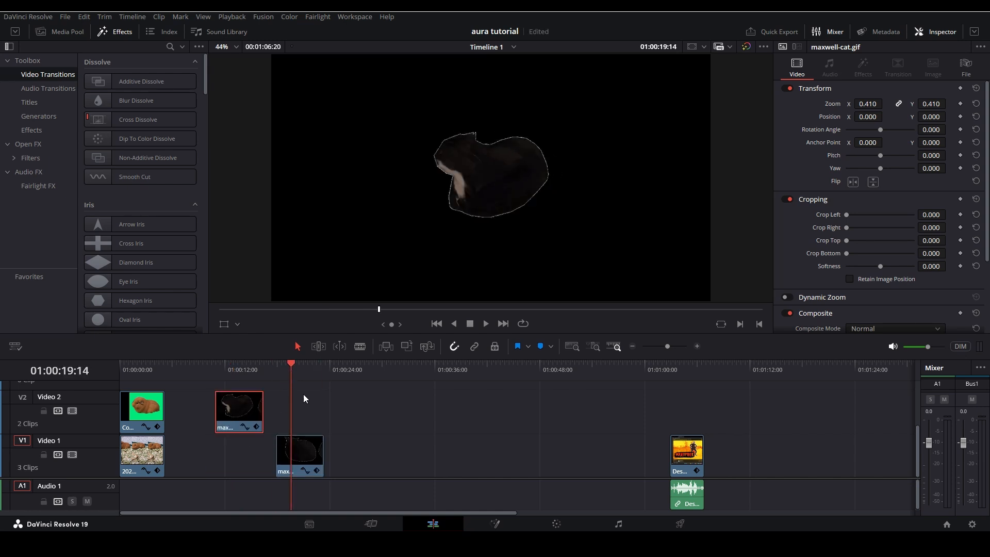
- Open the Video 1 cat clip in Fusion, search the templates for "noise" and insert Noise Distortion between MediaIn1 and MediaOut1
{"action": "left_click", "coordinate": [301, 454]}
{"action": "left_click", "coordinate": [495, 524]}
{"action": "left_click", "coordinate": [27, 69]}
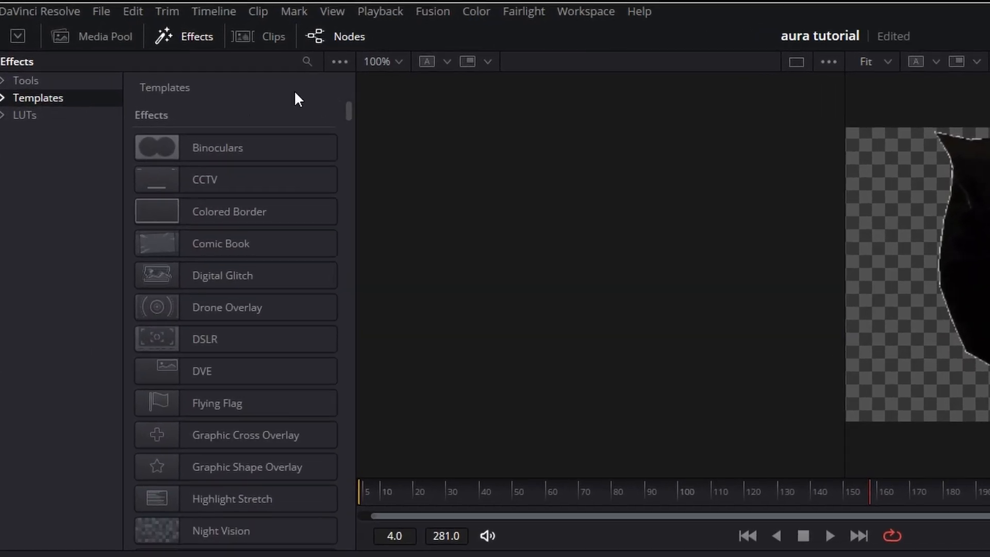
{"action": "left_click", "coordinate": [307, 61]}
{"action": "type", "text": "noise"}
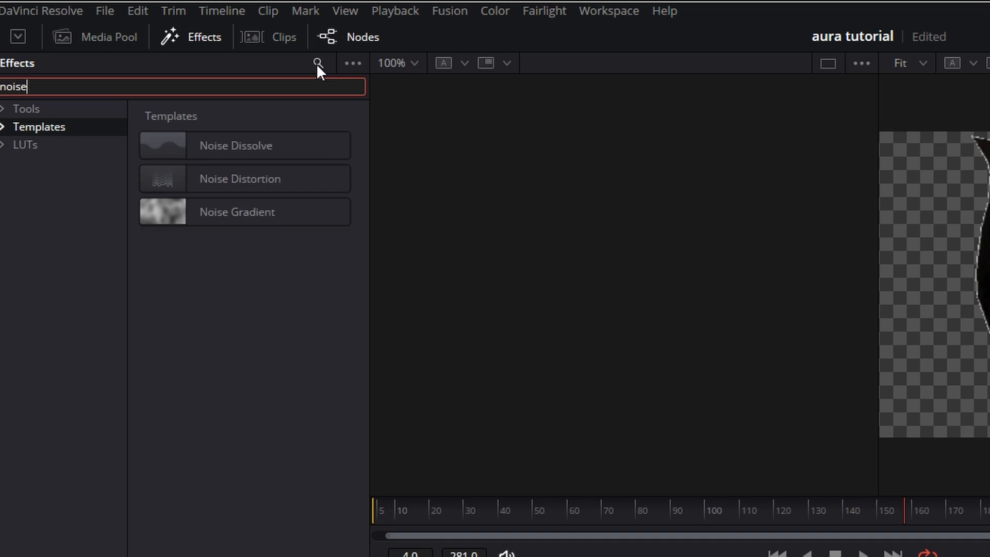
{"action": "left_click_drag", "start_coordinate": [240, 178], "coordinate": [171, 454]}
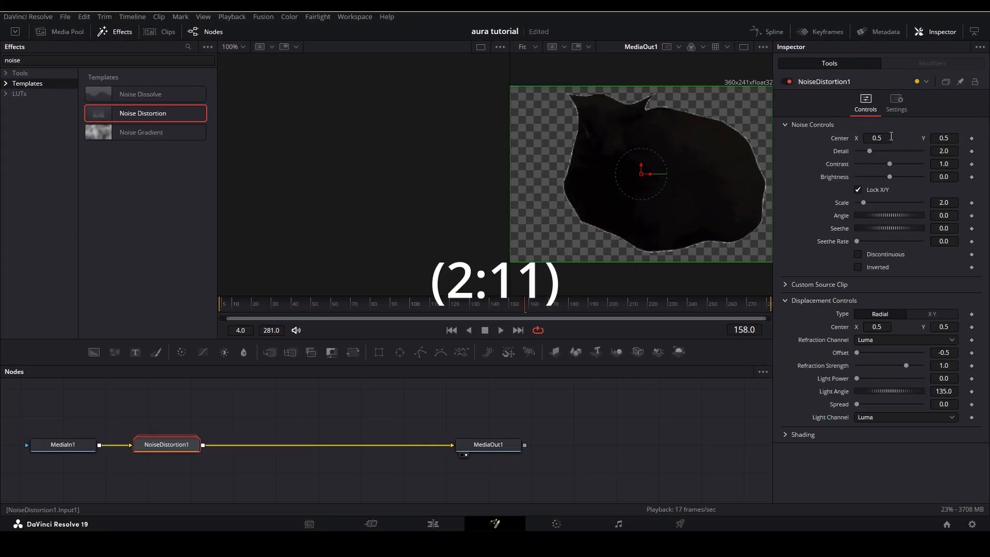
- Set the cat clip's noise distortion to Detail 2.83, Seethe Rate 1.0 and Contrast about 0.94, and play it back
{"action": "left_click_drag", "start_coordinate": [869, 150], "coordinate": [921, 151]}
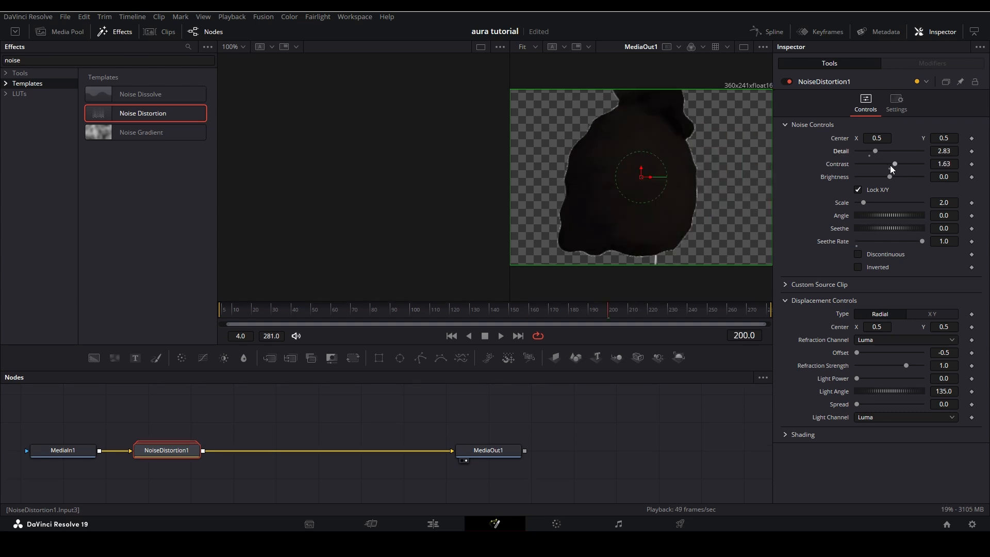
{"action": "left_click_drag", "start_coordinate": [892, 165], "coordinate": [884, 165]}
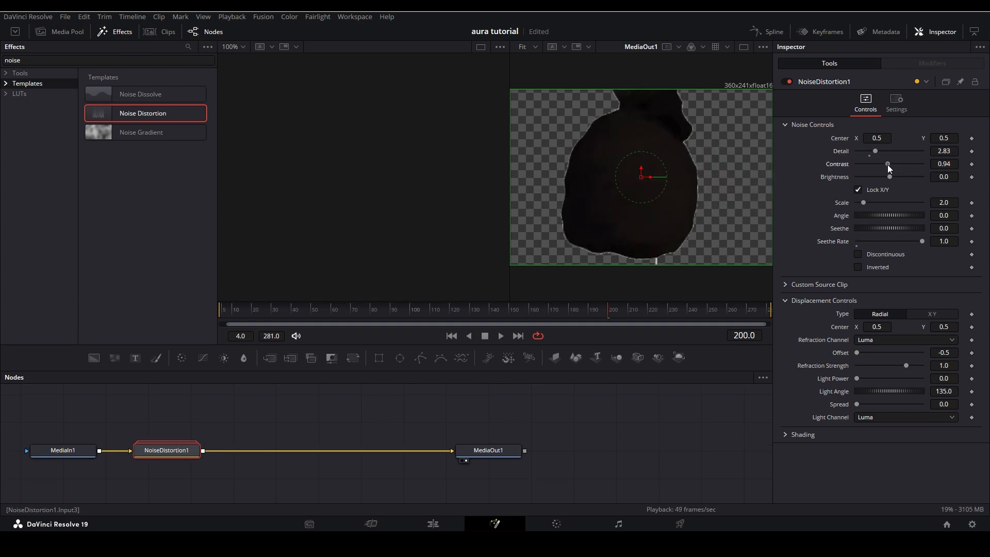
{"action": "left_click", "coordinate": [499, 335]}
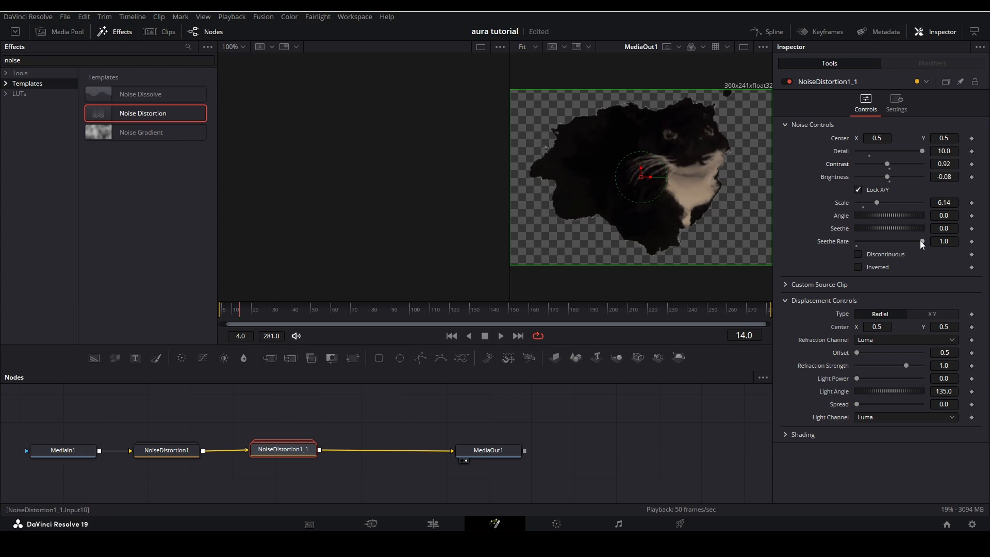
- Set the Seethe Rate of the second noise distortion, NoiseDistortion1_1, to 0.228
{"action": "left_click_drag", "start_coordinate": [921, 241], "coordinate": [871, 241]}
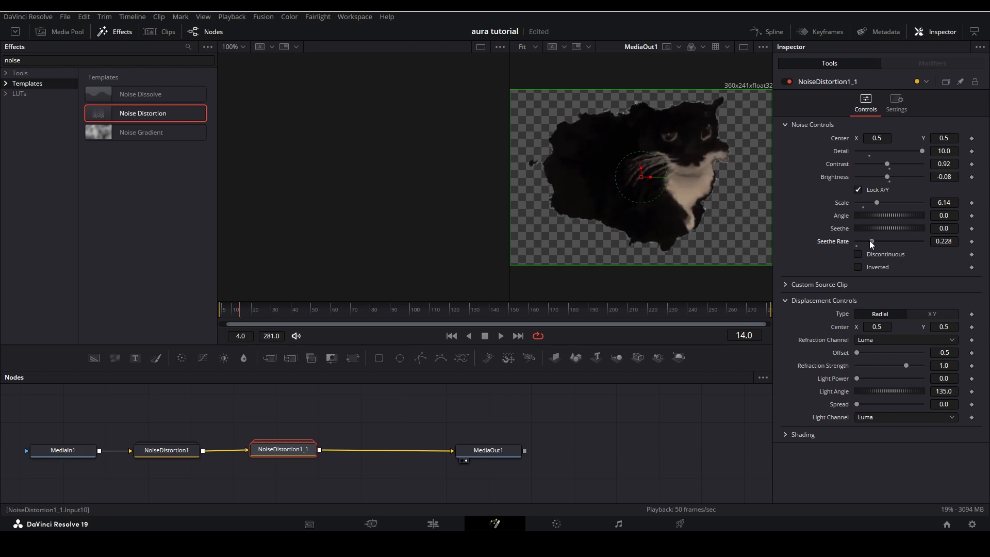
- Play back the distorted cat, and add a Background node and a Merge node to the composition
{"action": "left_click", "coordinate": [501, 336]}
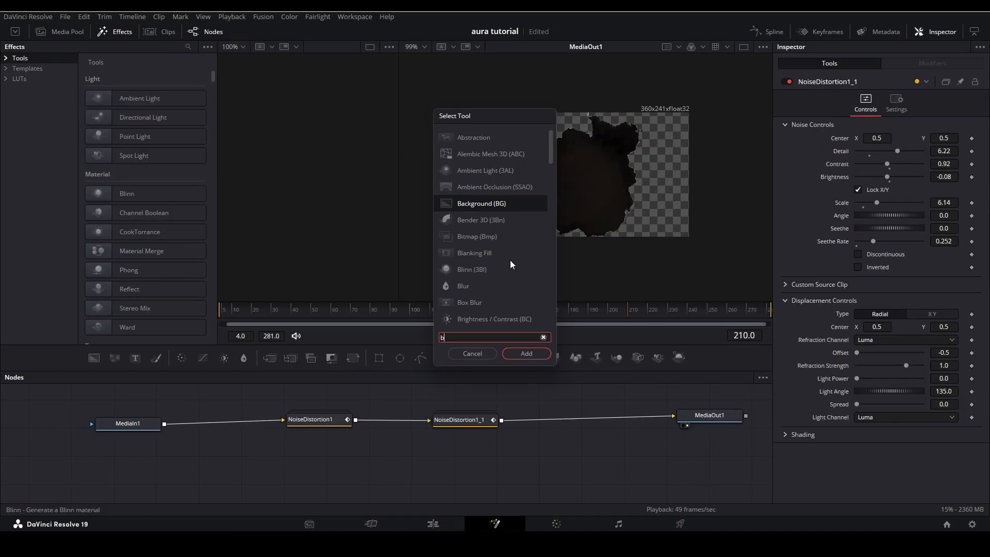
{"action": "type", "text": "bac"}
{"action": "left_click", "coordinate": [535, 354]}
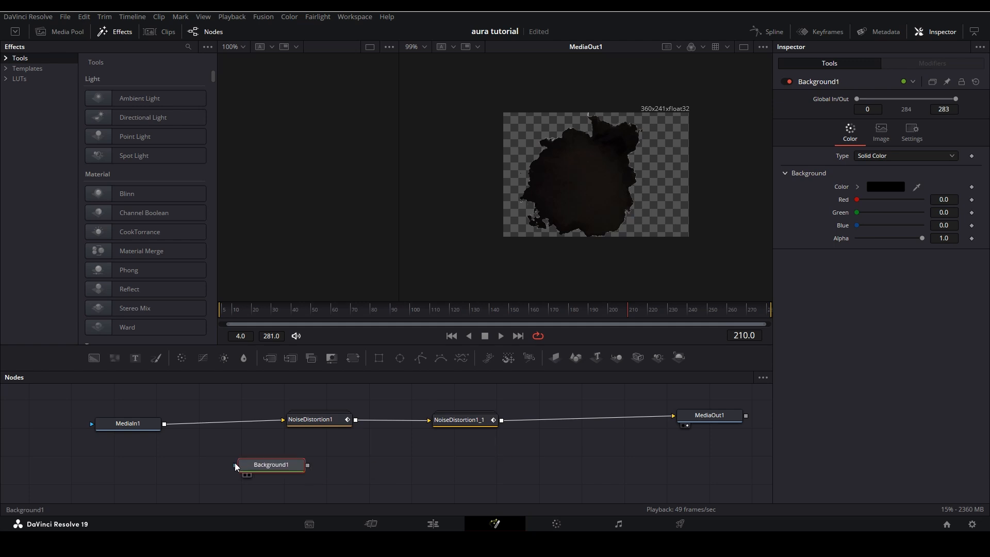
{"action": "key", "text": "shift+space"}
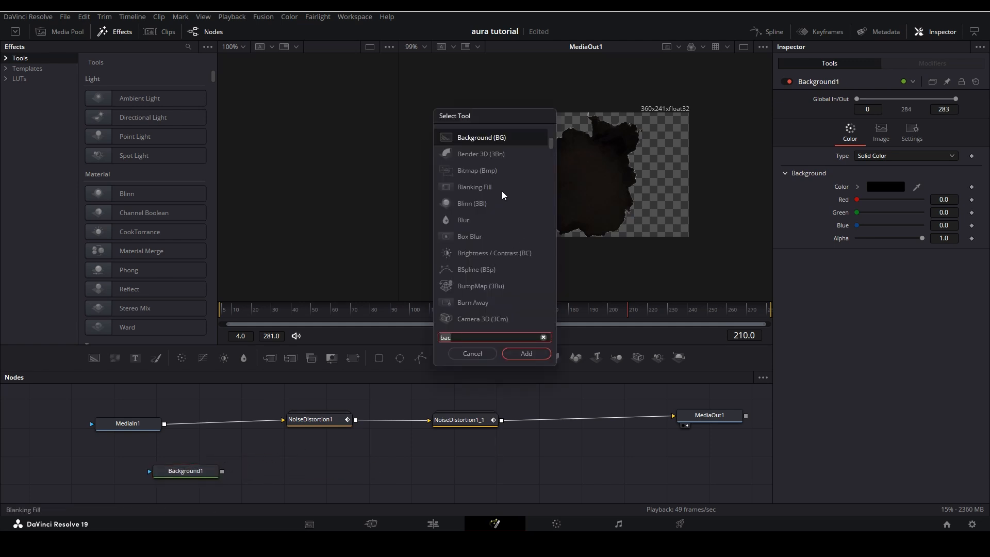
{"action": "type", "text": "merge"}
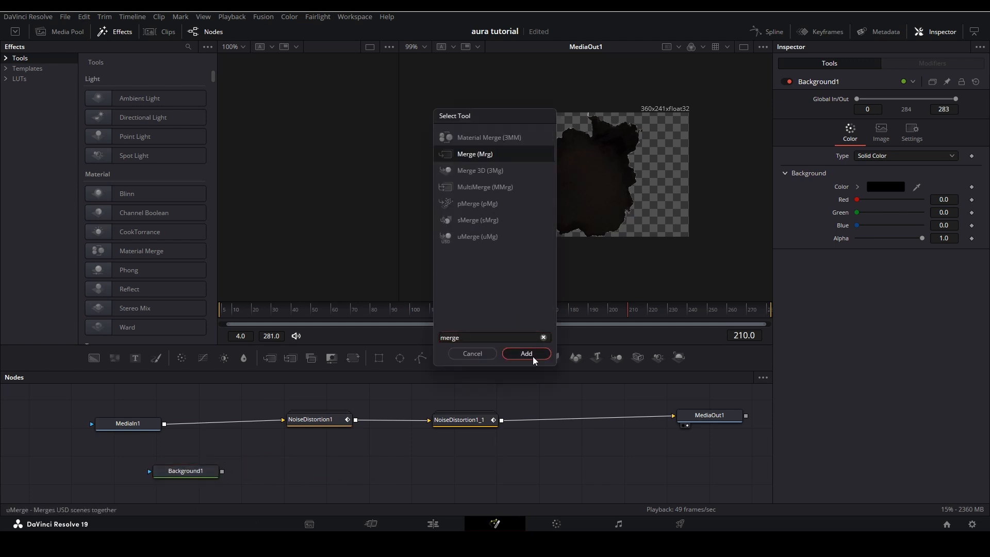
{"action": "left_click", "coordinate": [534, 357]}
- Connect MediaIn1 as foreground and Background1 as background of Merge1, and feed Merge1 into NoiseDistortion1
{"action": "left_click_drag", "start_coordinate": [322, 421], "coordinate": [382, 421]}
{"action": "left_click_drag", "start_coordinate": [469, 422], "coordinate": [539, 417]}
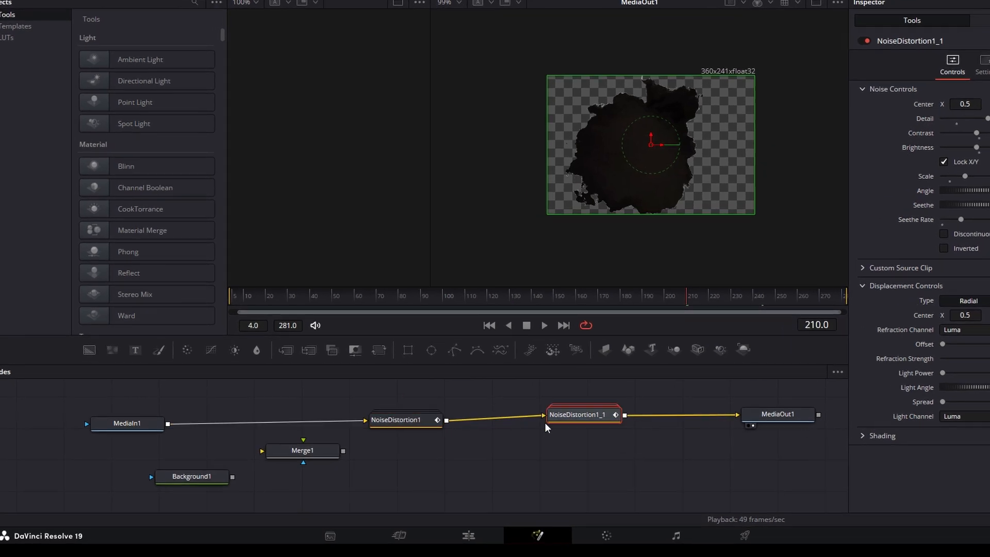
{"action": "left_click_drag", "start_coordinate": [381, 420], "coordinate": [279, 433]}
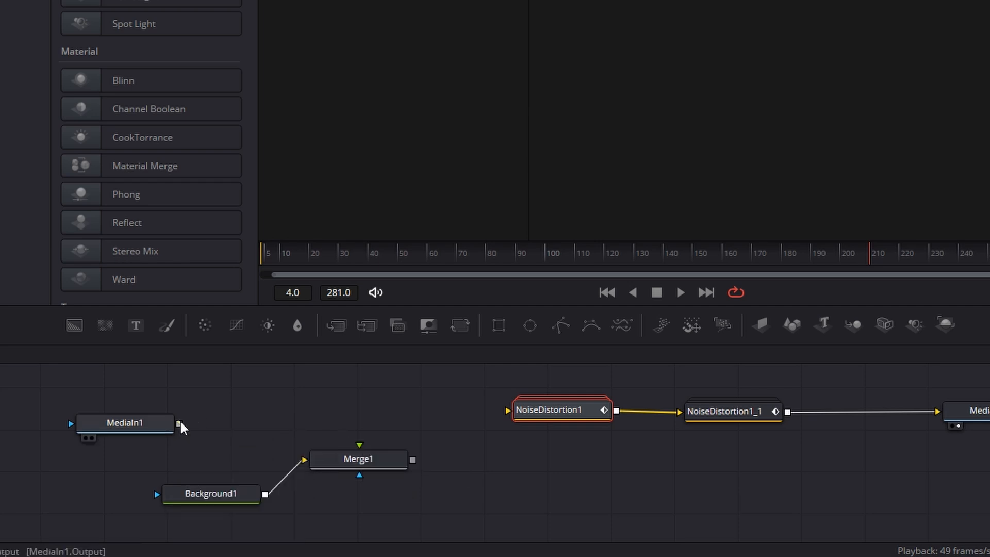
{"action": "left_click_drag", "start_coordinate": [361, 451], "coordinate": [369, 433]}
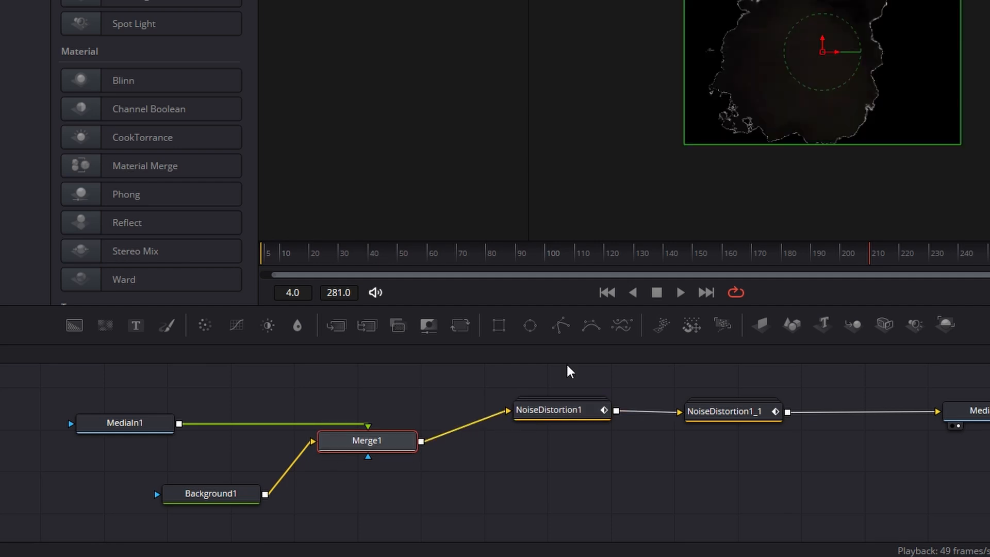
- Set Background1's Alpha to 0.0 and enlarge its image to 549 × 421
{"action": "left_click", "coordinate": [242, 493]}
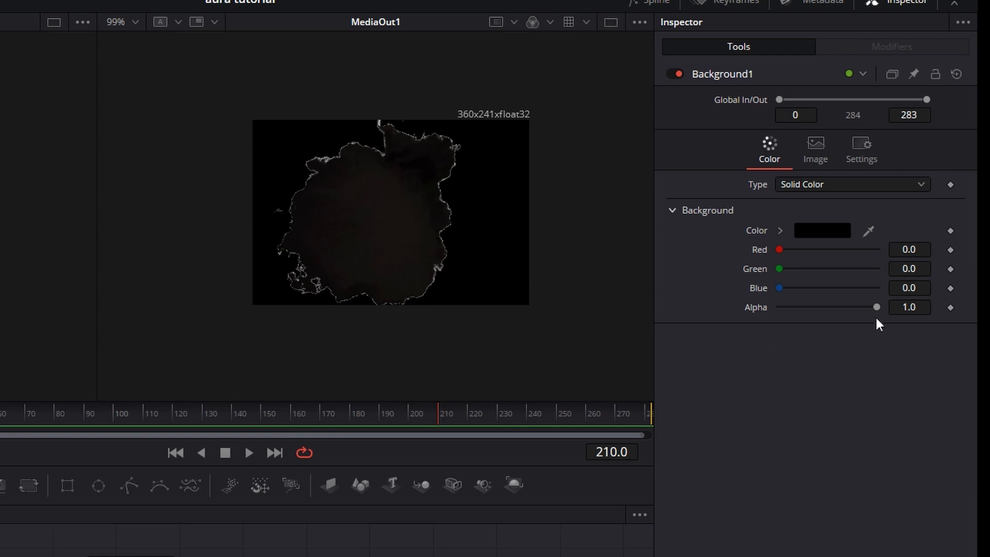
{"action": "left_click_drag", "start_coordinate": [877, 307], "coordinate": [634, 332]}
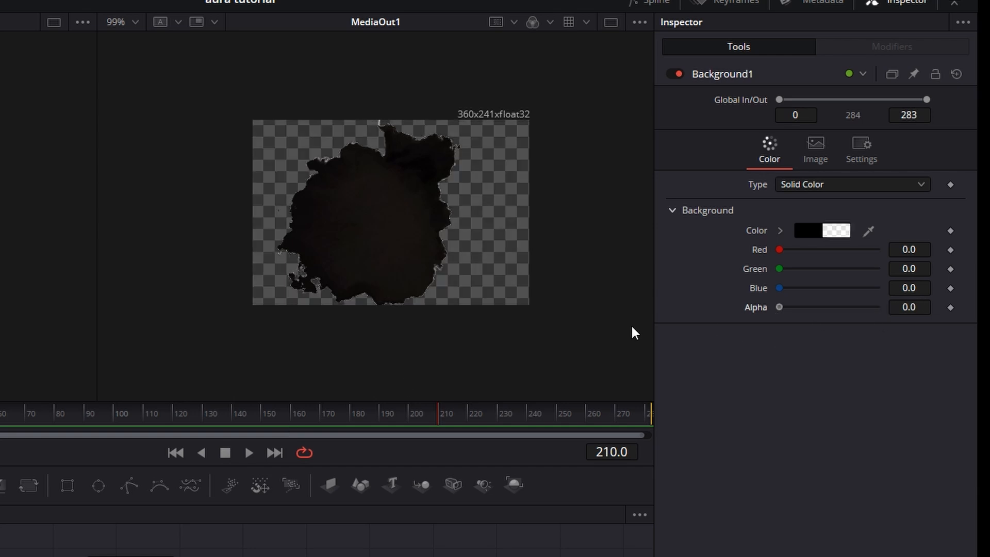
{"action": "left_click", "coordinate": [806, 148]}
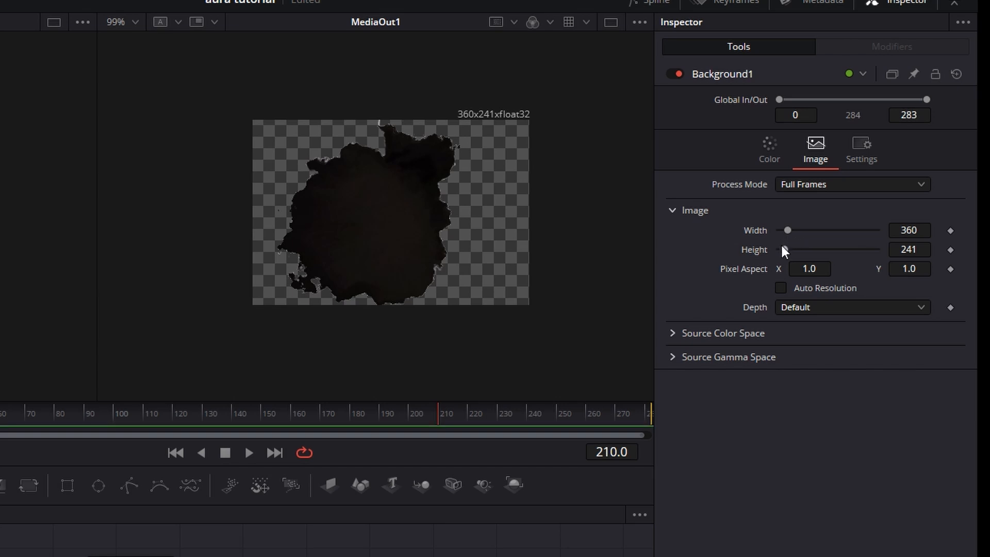
{"action": "left_click_drag", "start_coordinate": [783, 250], "coordinate": [791, 230]}
- Play back the enlarged canvas and set NoiseDistortion1_1's Detail to 8.74 and Contrast to 2.27
{"action": "left_click", "coordinate": [249, 452]}
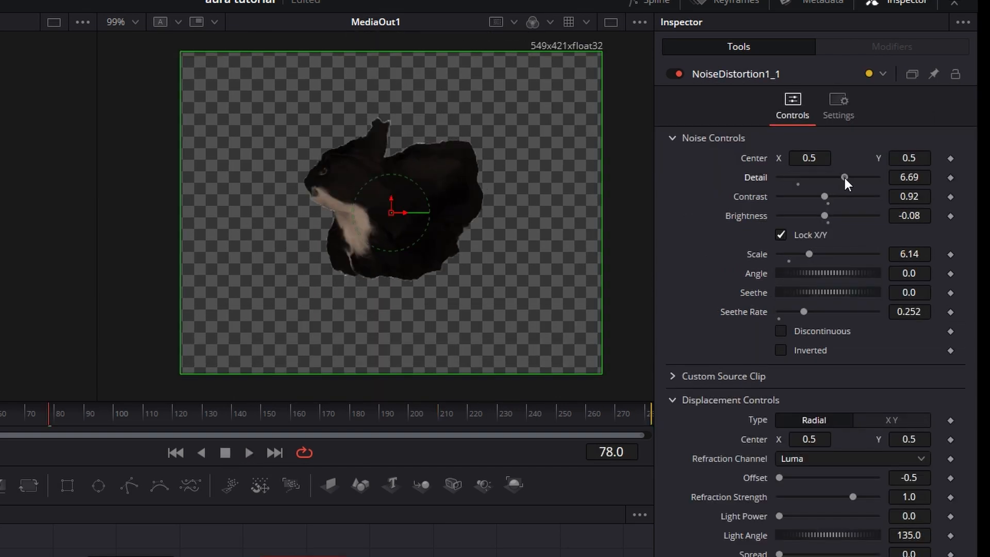
{"action": "mouse_move", "coordinate": [845, 177]}
{"action": "left_mouse_down"}
{"action": "mouse_move", "coordinate": [865, 177]}
{"action": "mouse_move", "coordinate": [842, 196]}
{"action": "left_mouse_up"}
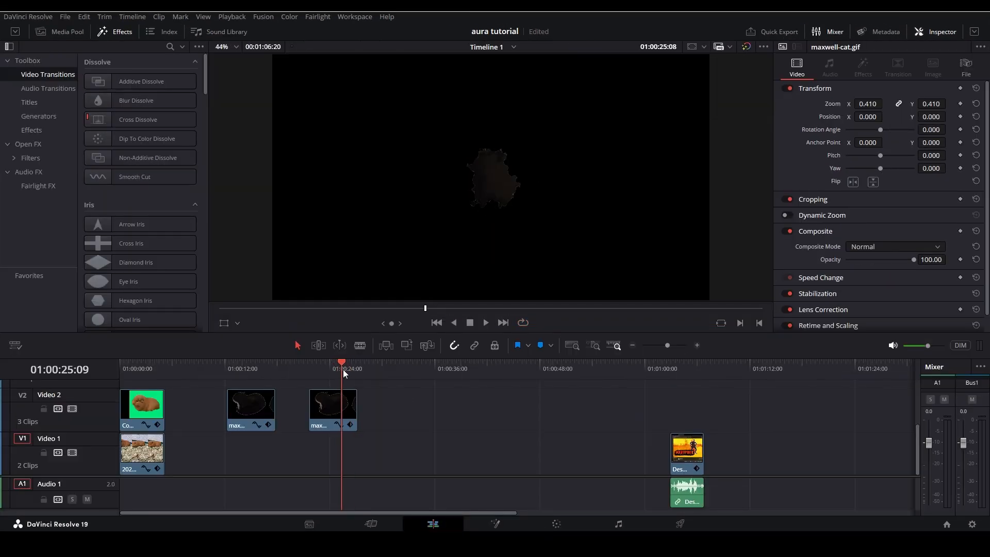
- Stack the plain cat clip on Video 2 above the distorted copy, and set the copy's Zoom to 0.830, checking it in playback
{"action": "left_click_drag", "start_coordinate": [280, 370], "coordinate": [326, 411]}
{"action": "left_click_drag", "start_coordinate": [317, 370], "coordinate": [333, 370]}
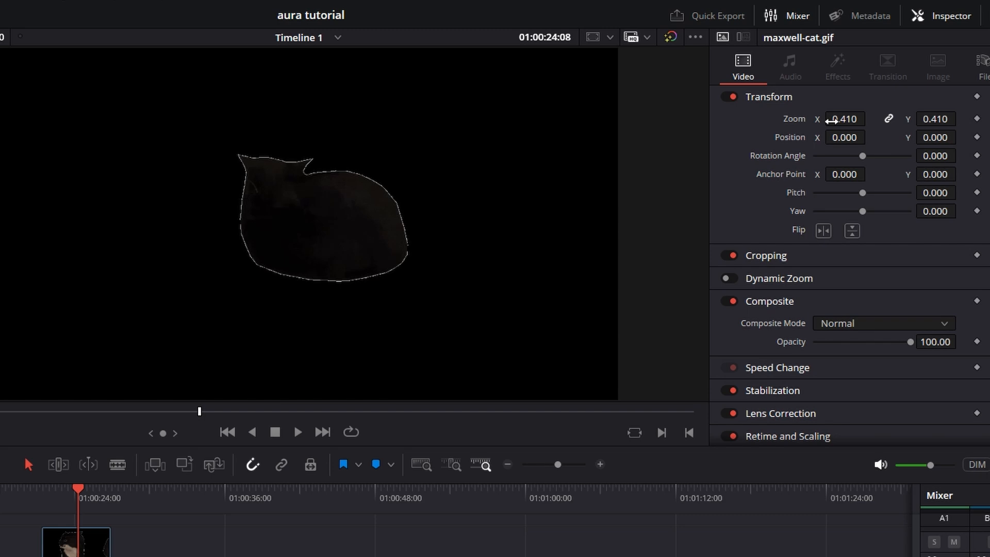
{"action": "left_click_drag", "start_coordinate": [861, 103], "coordinate": [881, 125]}
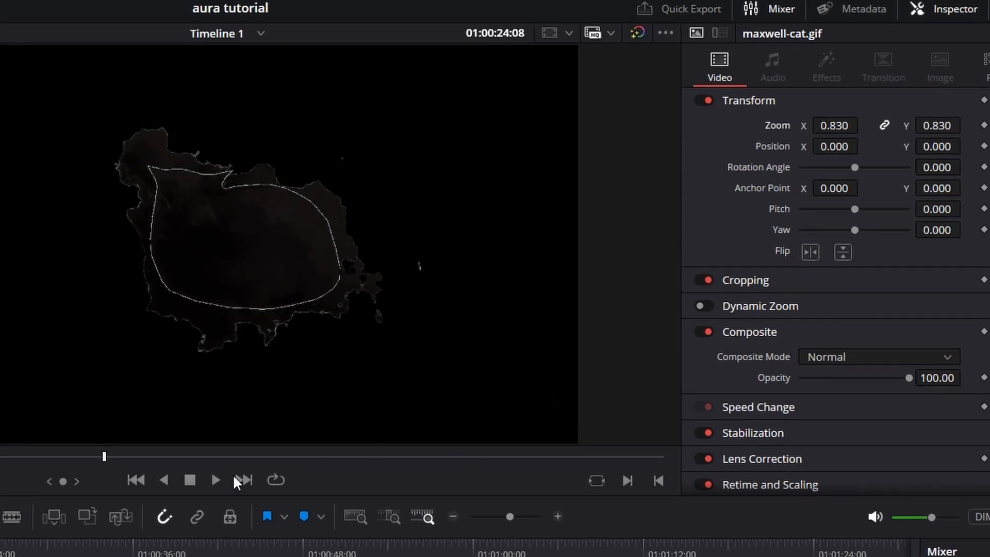
{"action": "left_click", "coordinate": [220, 479]}
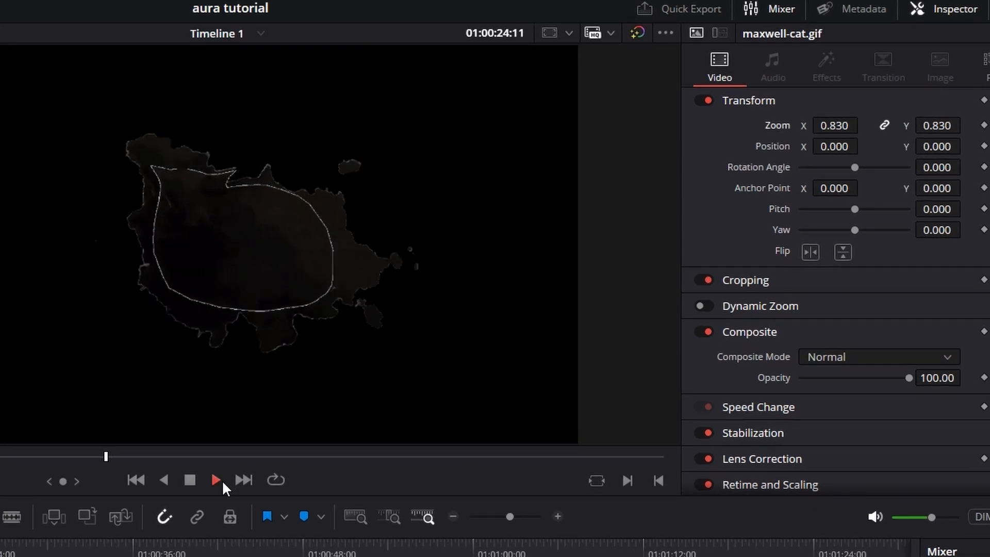
{"action": "left_click", "coordinate": [189, 480]}
{"action": "left_click", "coordinate": [65, 505]}
- Move the Video 2 cat clip earlier, clear of the distorted copy, and open the Video 1 copy in Fusion
{"action": "left_click_drag", "start_coordinate": [345, 410], "coordinate": [290, 409]}
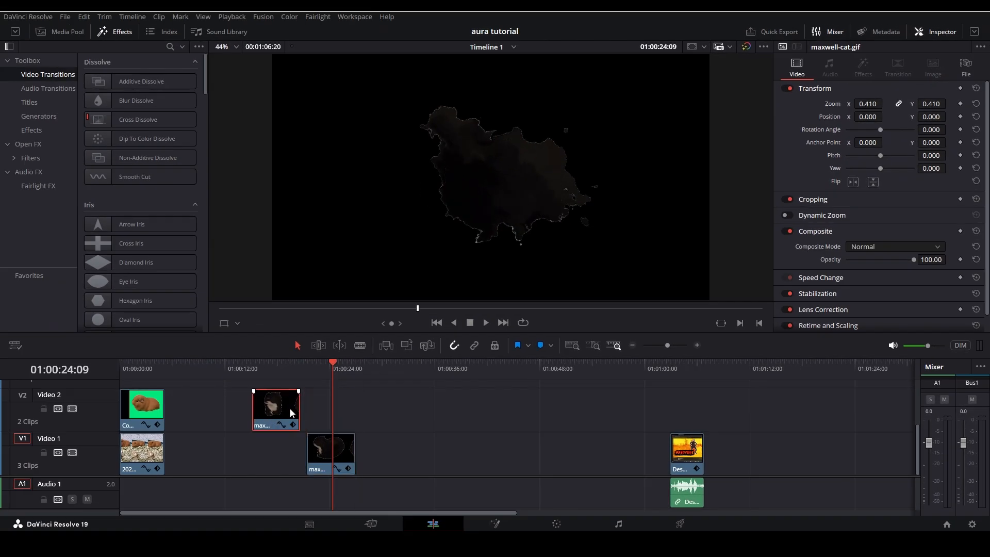
{"action": "left_click", "coordinate": [326, 445]}
{"action": "left_click", "coordinate": [499, 521]}
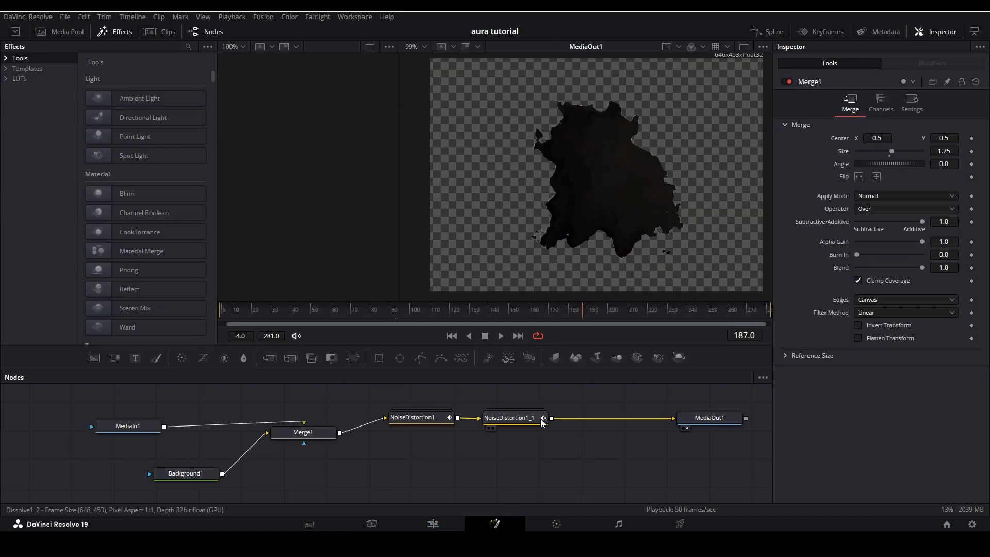
- Make room in the node chain and insert a Color Corrector between NoiseDistortion1_1 and MediaOut1
{"action": "left_click_drag", "start_coordinate": [680, 419], "coordinate": [691, 423]}
{"action": "left_click_drag", "start_coordinate": [520, 423], "coordinate": [507, 428]}
{"action": "left_click_drag", "start_coordinate": [433, 420], "coordinate": [413, 422]}
{"action": "left_click_drag", "start_coordinate": [483, 425], "coordinate": [471, 427]}
{"action": "left_click", "coordinate": [593, 406]}
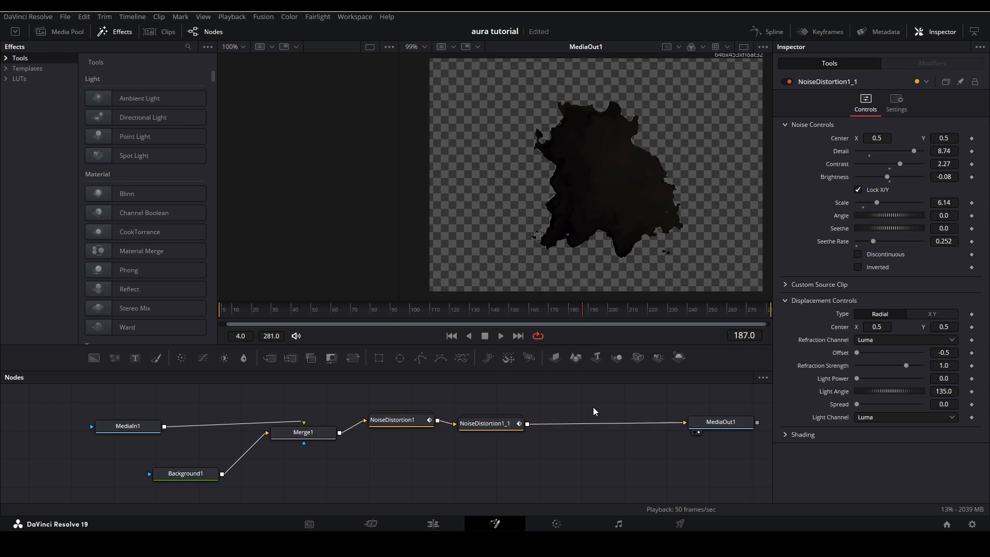
{"action": "key", "text": "shift+space"}
{"action": "type", "text": "colo"}
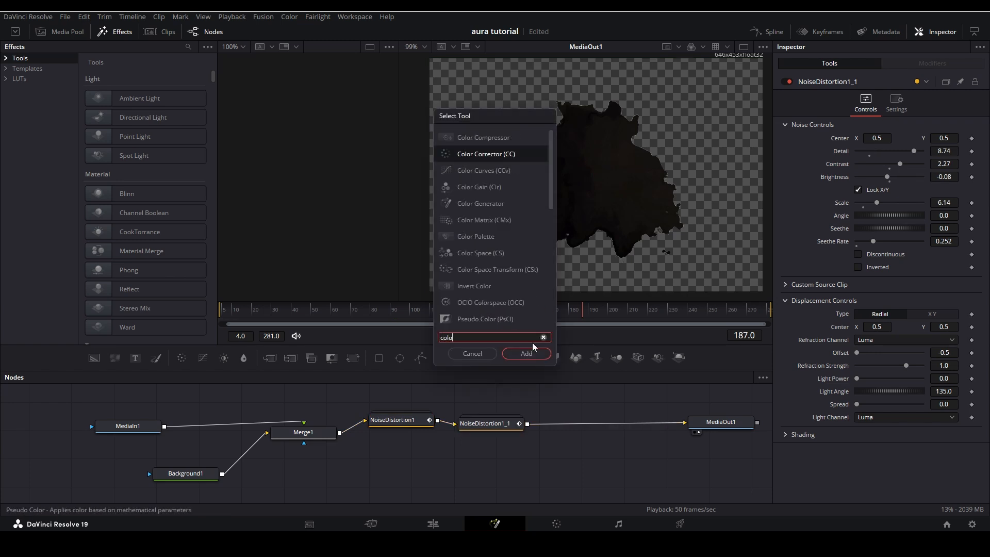
{"action": "type", "text": "r Compressor"}
{"action": "left_click", "coordinate": [528, 351]}
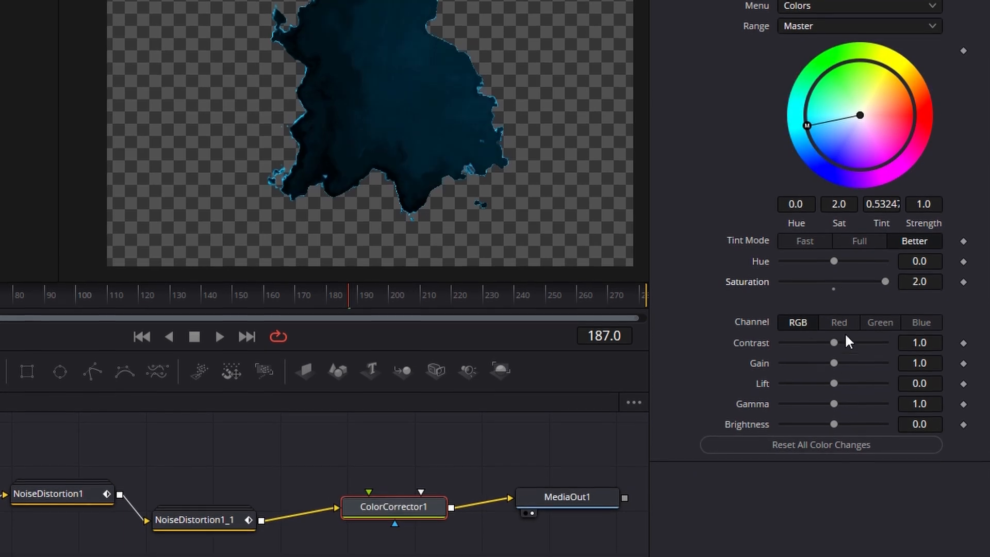
- Color the aura vivid green in ColorCorrector1 with Saturation 2.0, adjusting its tint, gain and gamma
{"action": "left_click_drag", "start_coordinate": [834, 363], "coordinate": [834, 370]}
{"action": "mouse_move", "coordinate": [860, 115]}
{"action": "left_mouse_down"}
{"action": "mouse_move", "coordinate": [896, 79]}
{"action": "mouse_move", "coordinate": [849, 106]}
{"action": "left_mouse_up"}
{"action": "left_click_drag", "start_coordinate": [834, 404], "coordinate": [847, 382]}
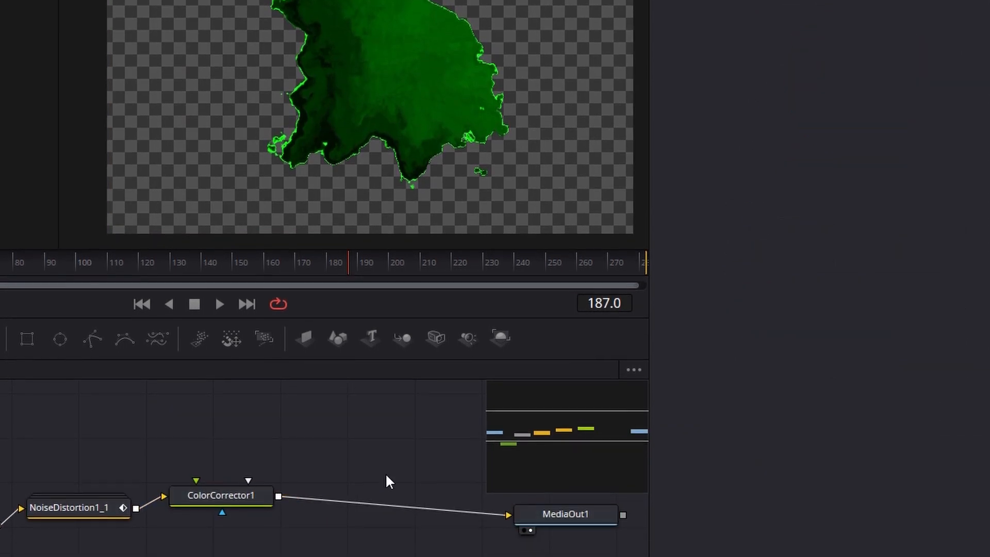
- Add a Glow node between ColorCorrector1 and MediaOut1
{"action": "key", "text": "shift+space"}
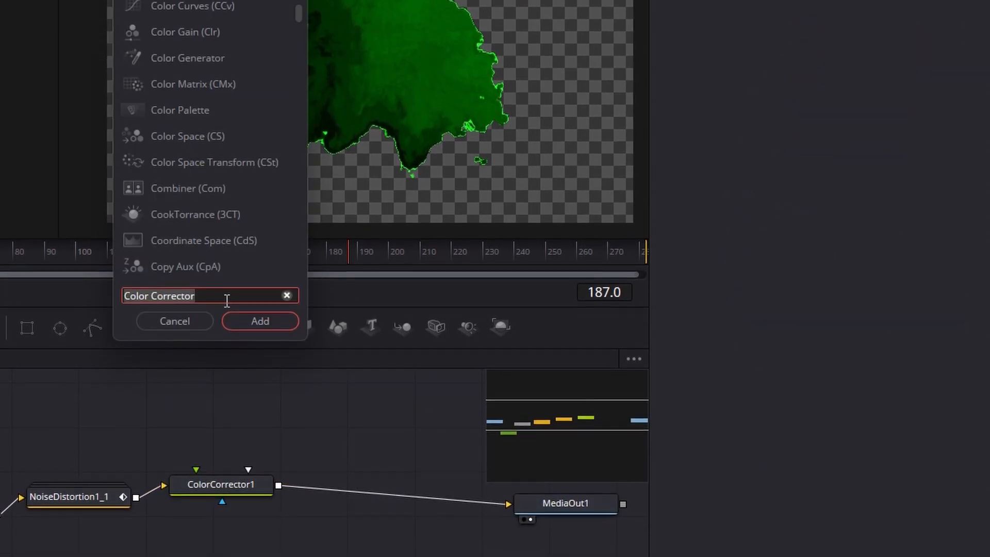
{"action": "type", "text": "glo"}
{"action": "key", "text": "Return"}
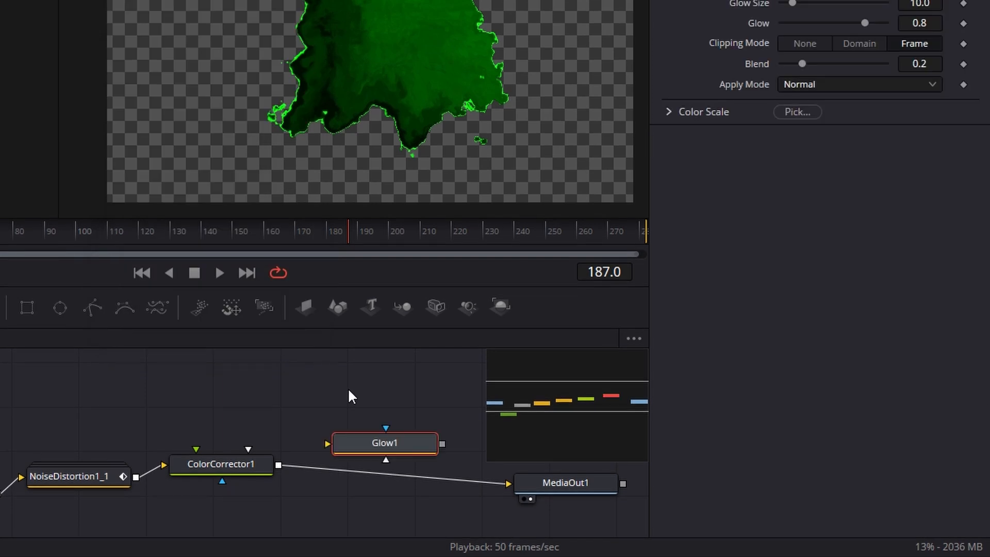
{"action": "left_click_drag", "start_coordinate": [370, 447], "coordinate": [422, 448]}
{"action": "left_click_drag", "start_coordinate": [474, 480], "coordinate": [509, 483]}
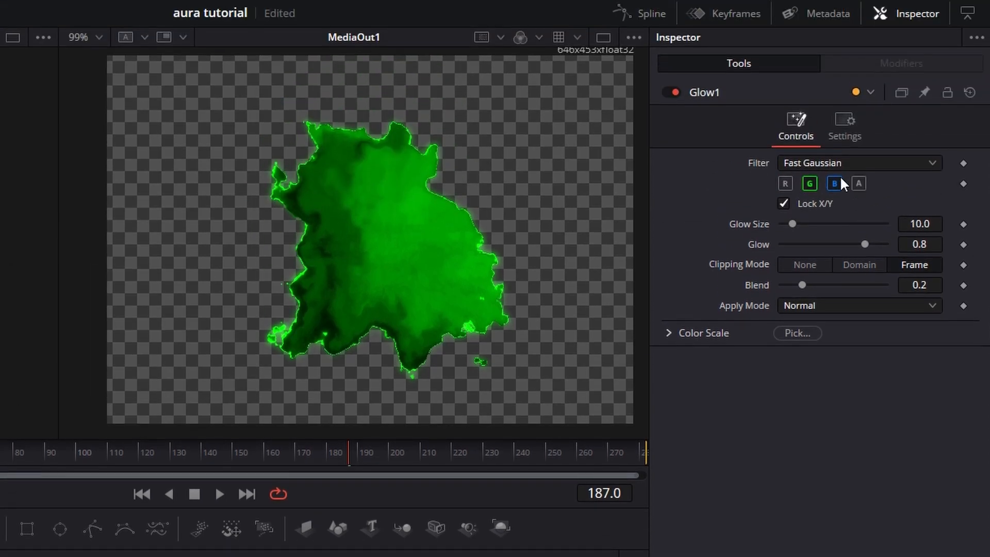
- Limit Glow1 to the green channel with Glow Size 50.4, Glow 0.874, Blend 0.291 and Apply Mode Merge Under
{"action": "left_click", "coordinate": [835, 181]}
{"action": "left_click_drag", "start_coordinate": [793, 223], "coordinate": [876, 244]}
{"action": "left_click_drag", "start_coordinate": [804, 283], "coordinate": [814, 283]}
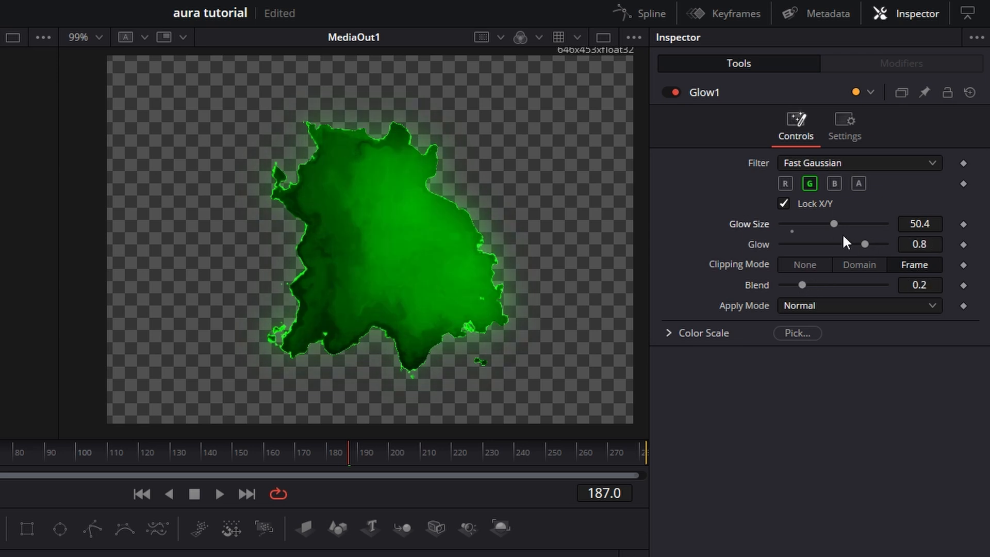
{"action": "left_click_drag", "start_coordinate": [868, 243], "coordinate": [876, 244]}
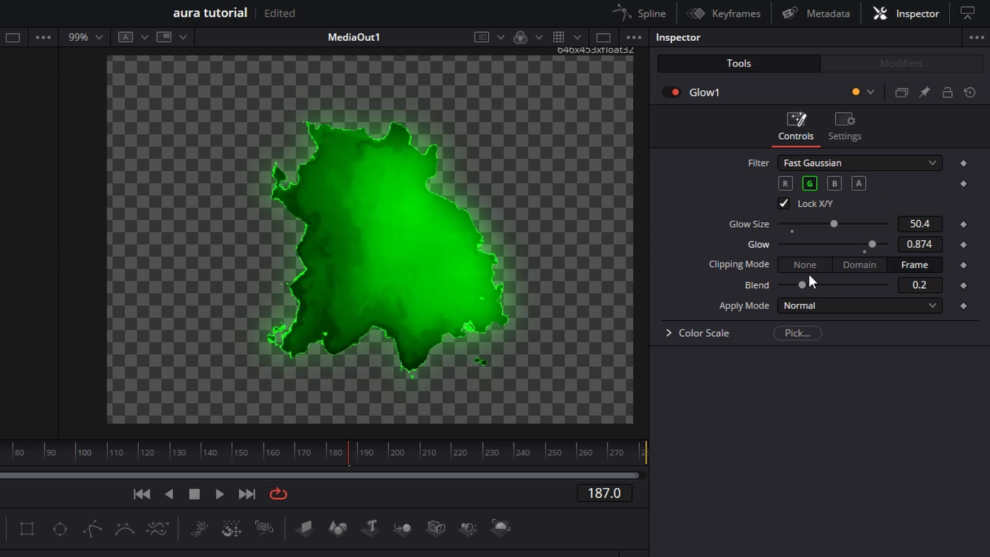
{"action": "left_click_drag", "start_coordinate": [801, 285], "coordinate": [811, 284]}
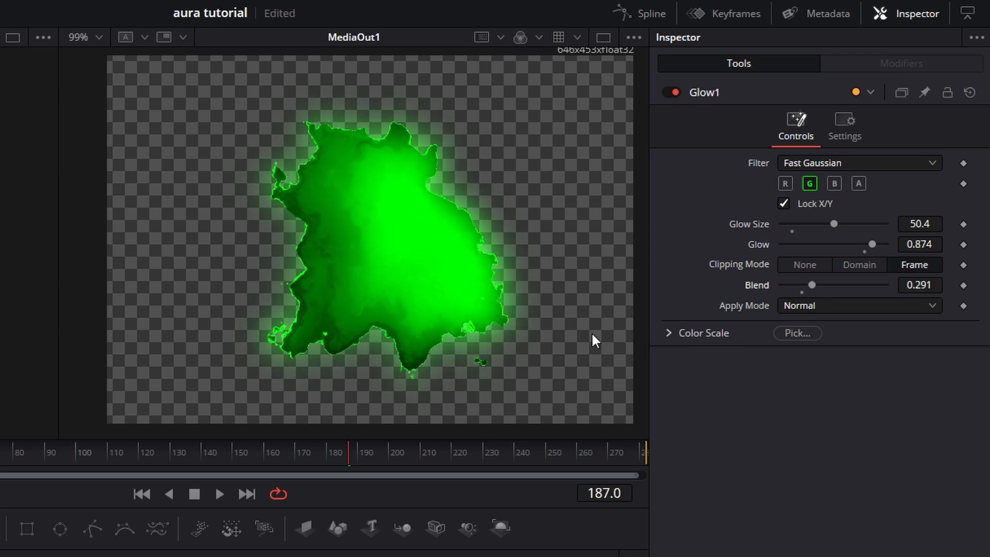
{"action": "left_click", "coordinate": [808, 309]}
{"action": "left_click", "coordinate": [802, 343]}
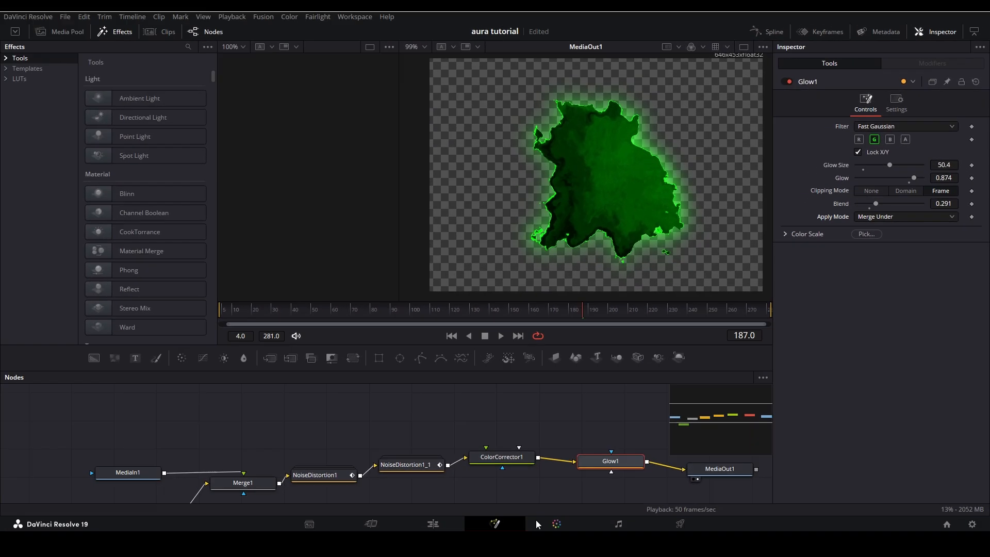
- Return to the timeline, align the Video 2 cat clip above the green aura clip, and play the result
{"action": "left_click", "coordinate": [433, 524]}
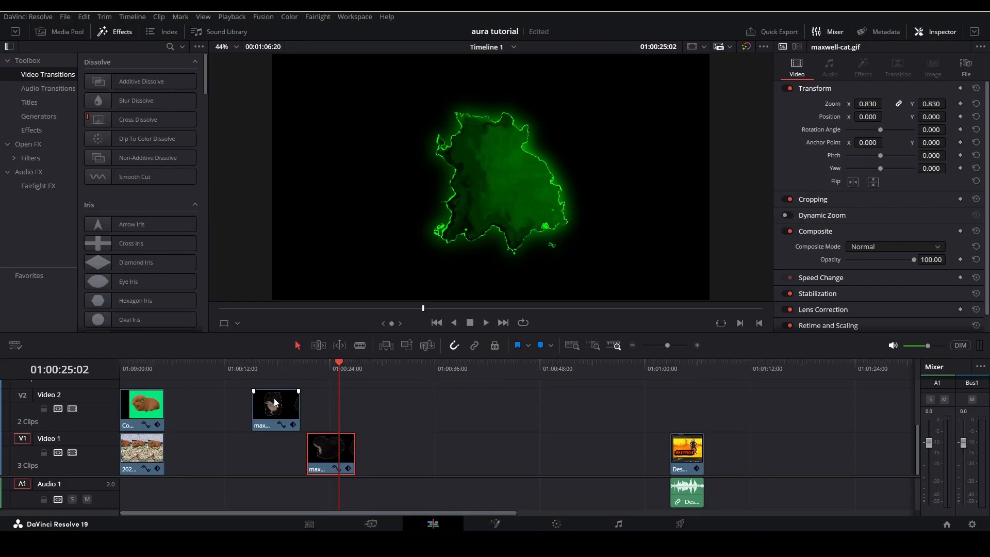
{"action": "left_click_drag", "start_coordinate": [273, 398], "coordinate": [329, 402]}
{"action": "left_click", "coordinate": [307, 373]}
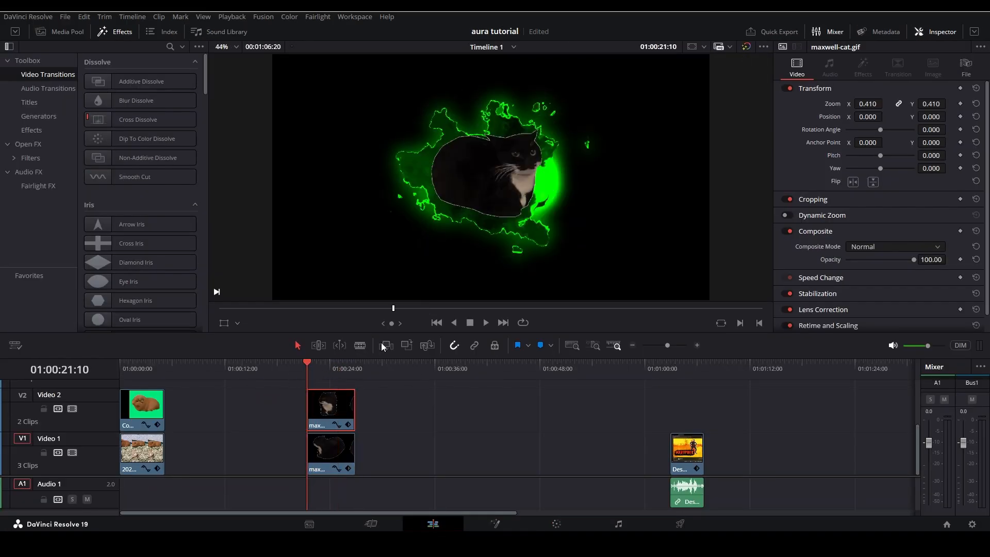
{"action": "left_click", "coordinate": [486, 322]}
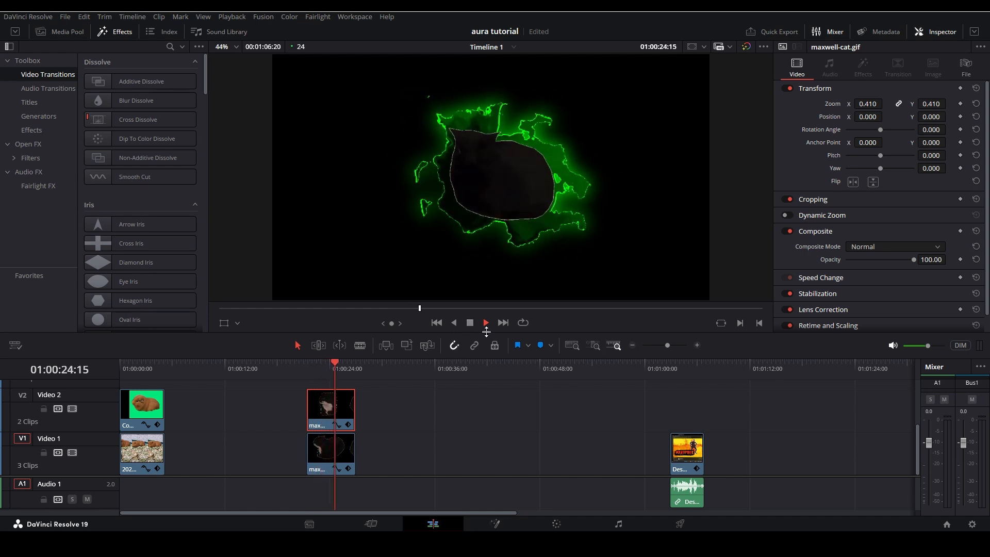
{"action": "key", "text": "space"}
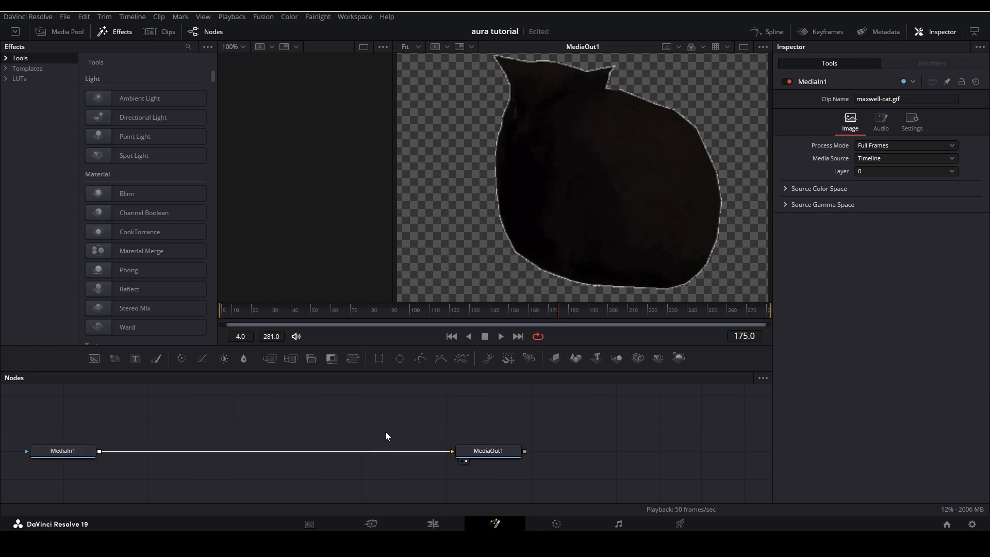
- Open the Video 2 cat clip in Fusion and insert a Glow between MediaIn1 and MediaOut1
{"action": "key", "text": "shift+space"}
{"action": "type", "text": "glo"}
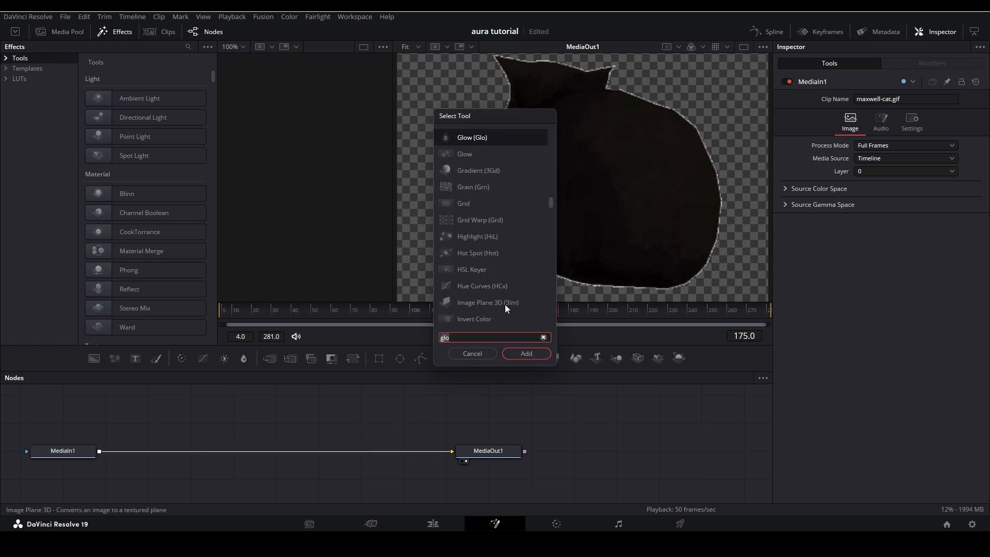
{"action": "left_click", "coordinate": [526, 354]}
{"action": "left_click_drag", "start_coordinate": [422, 435], "coordinate": [370, 442]}
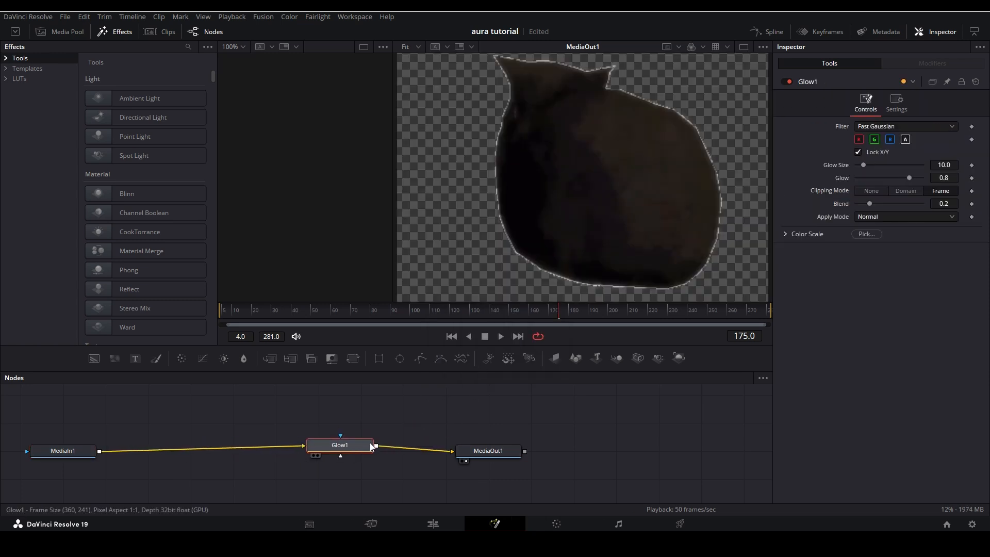
- Limit the Video 2 cat clip's Glow1 to the green channel and increase its Glow Size
{"action": "left_click", "coordinate": [859, 139]}
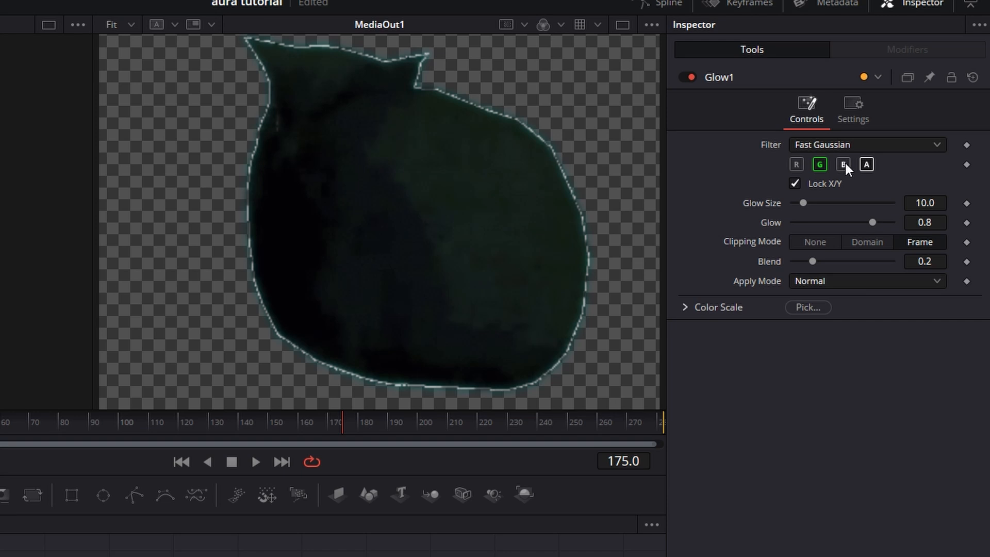
{"action": "left_click", "coordinate": [844, 165]}
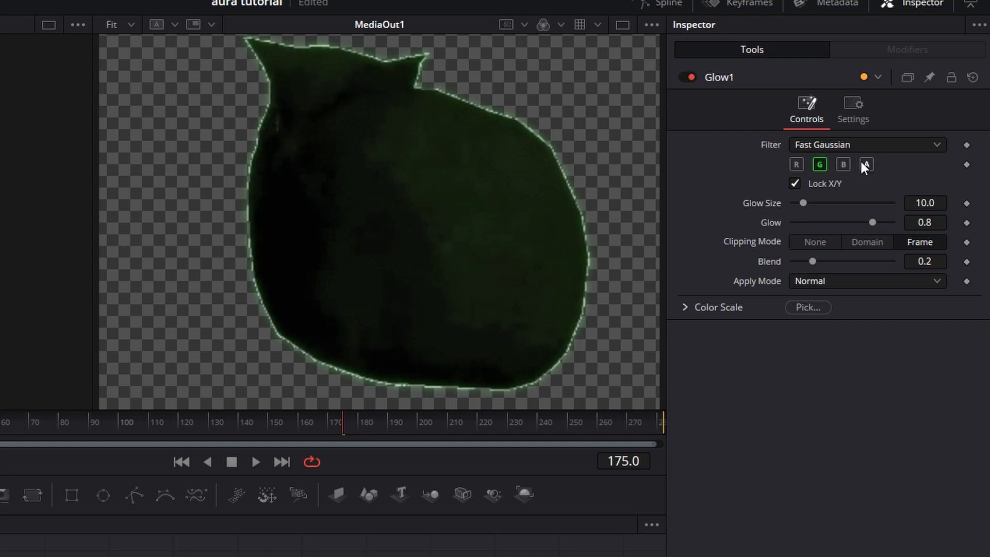
{"action": "left_click_drag", "start_coordinate": [821, 202], "coordinate": [835, 202]}
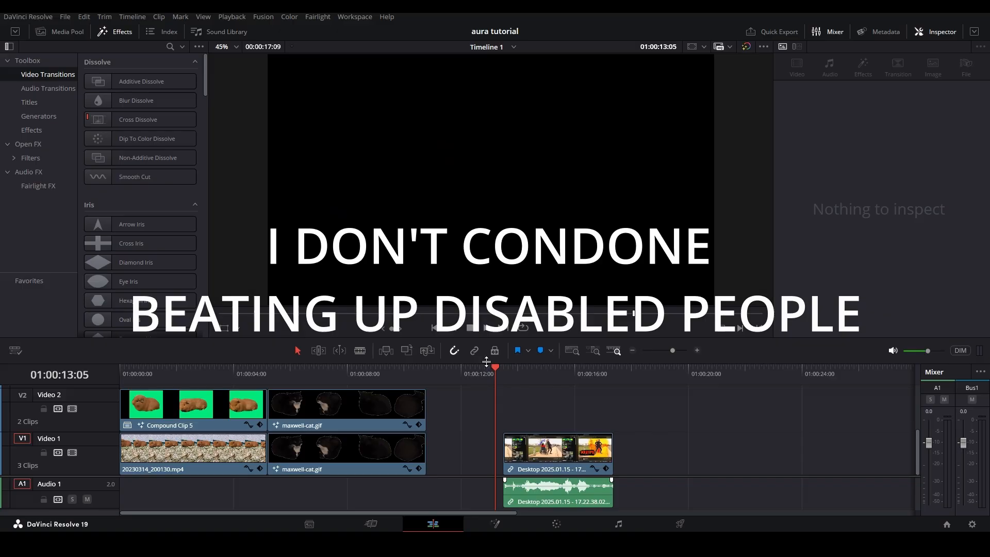
- Preview the Desktop clip on Video 1 and paste a video copy of it into the gap after the original
{"action": "left_click", "coordinate": [485, 327]}
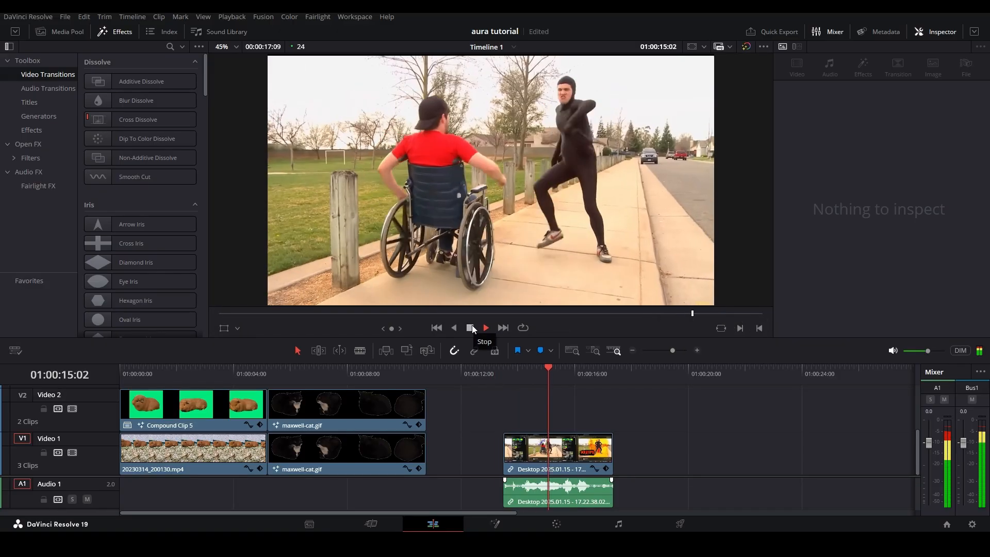
{"action": "left_click", "coordinate": [470, 328]}
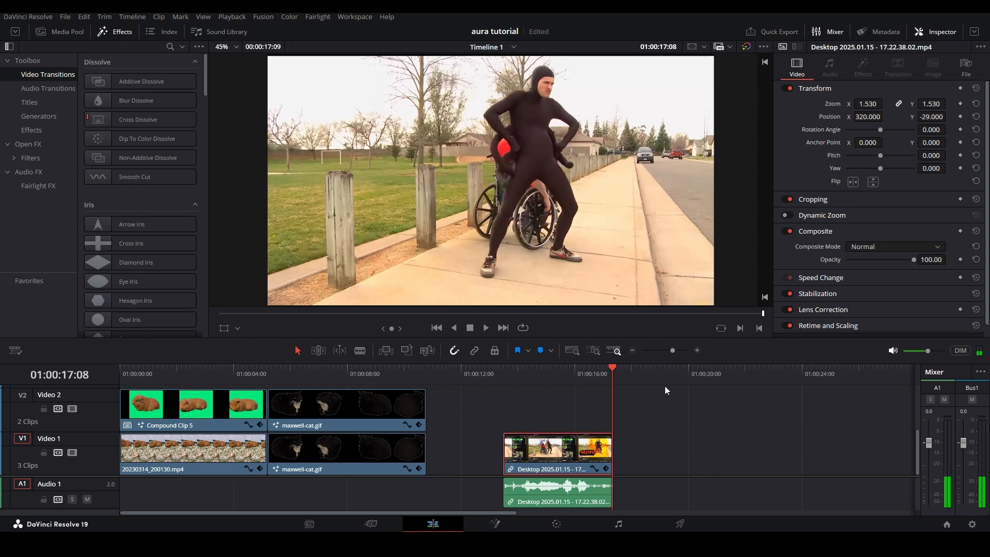
{"action": "left_click", "coordinate": [650, 381]}
{"action": "key", "text": "ctrl+v"}
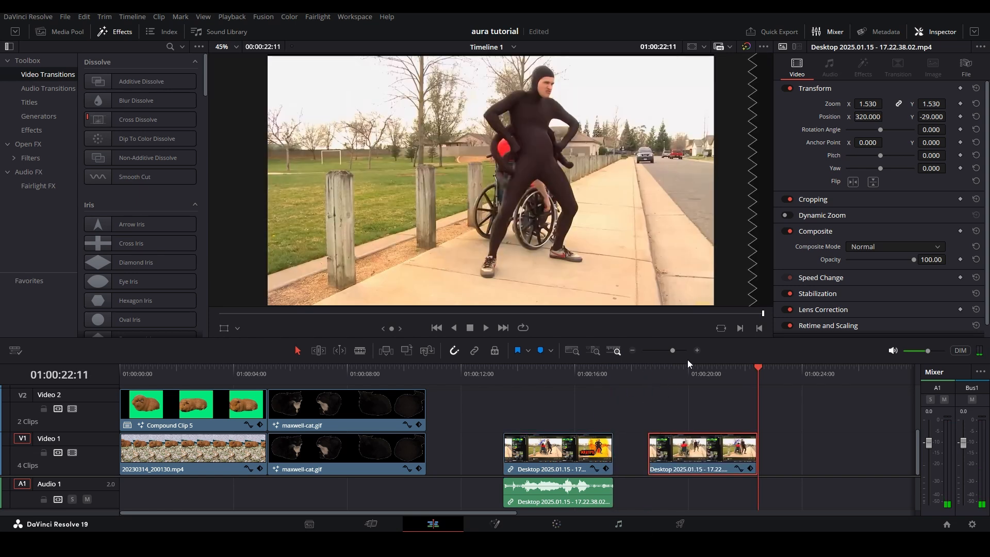
- Open the pasted Desktop clip on the Color page and add a Curve window to node 01
{"action": "left_click", "coordinate": [686, 384]}
{"action": "left_click", "coordinate": [568, 528]}
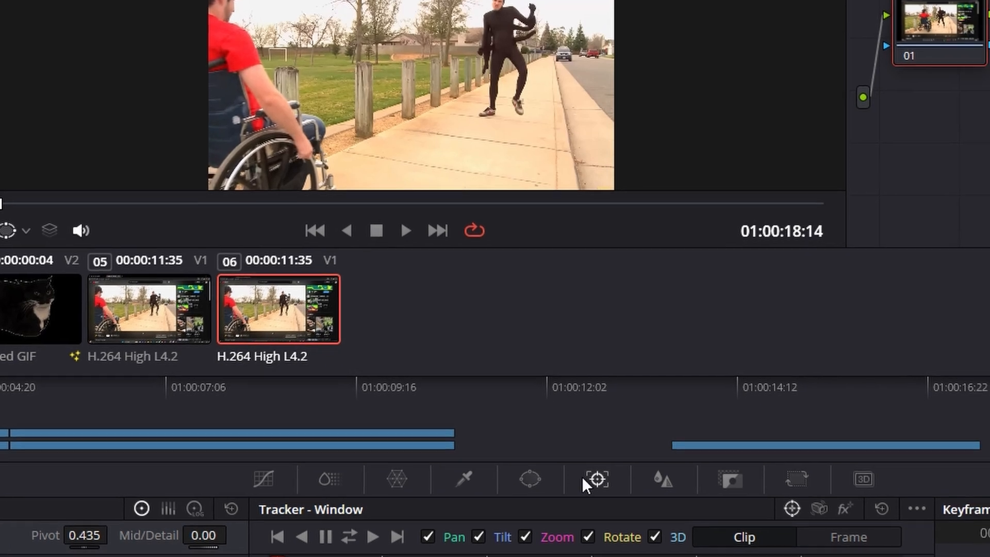
{"action": "left_click", "coordinate": [604, 496]}
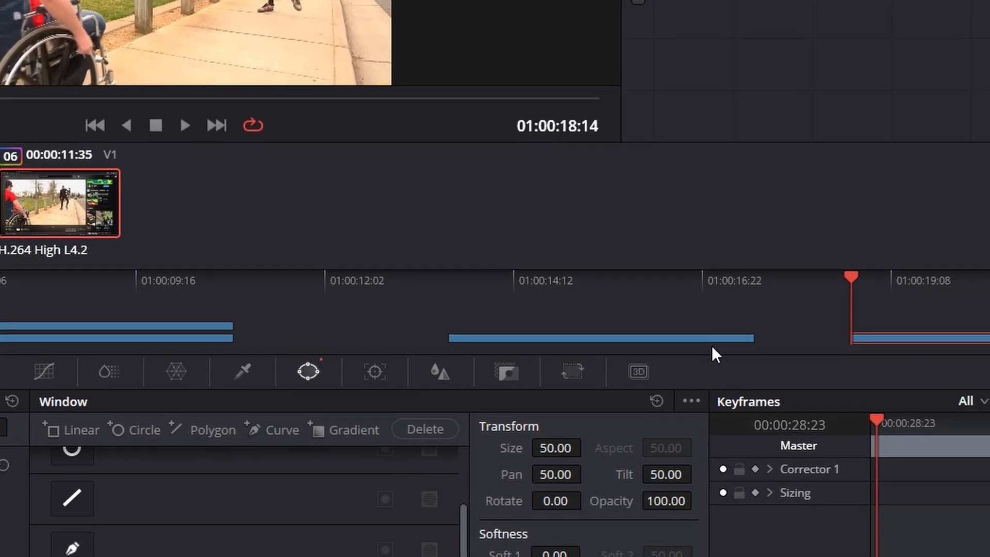
{"action": "left_click", "coordinate": [871, 525]}
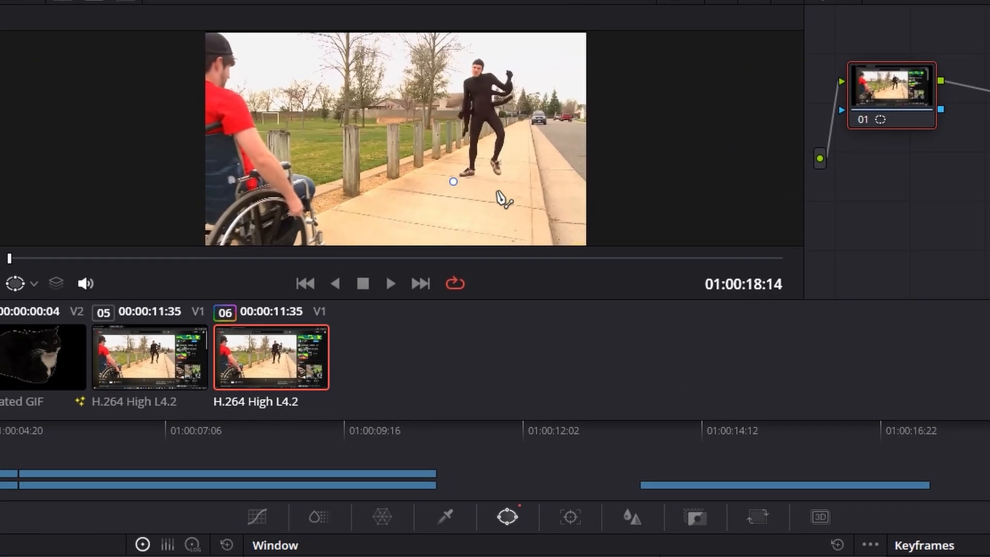
- Draw a closed curve mask loosely around the man in the black suit at 01:00:18:14
{"action": "left_click", "coordinate": [498, 185]}
{"action": "left_click", "coordinate": [519, 128]}
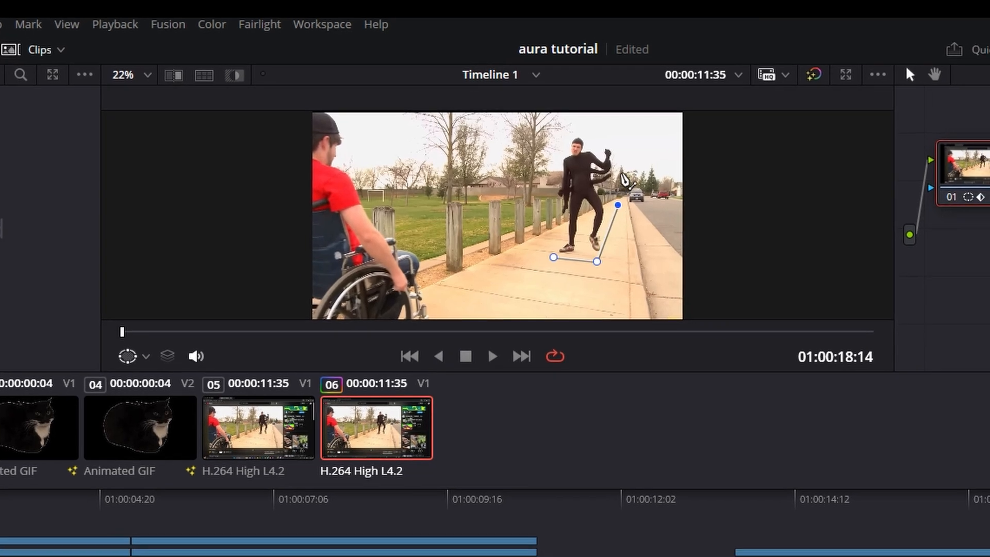
{"action": "left_click", "coordinate": [516, 72]}
{"action": "left_click", "coordinate": [498, 120]}
{"action": "left_click", "coordinate": [486, 160]}
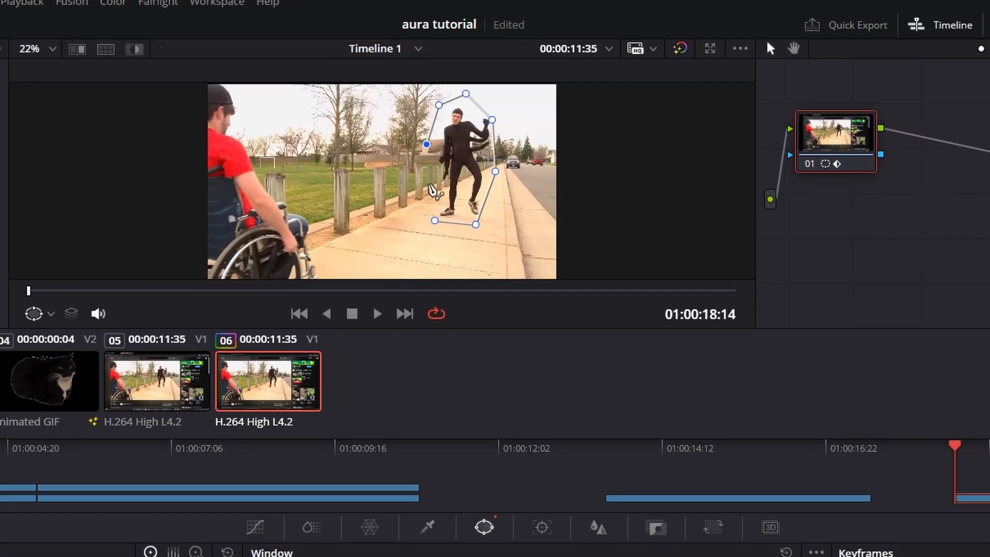
{"action": "left_click", "coordinate": [491, 202]}
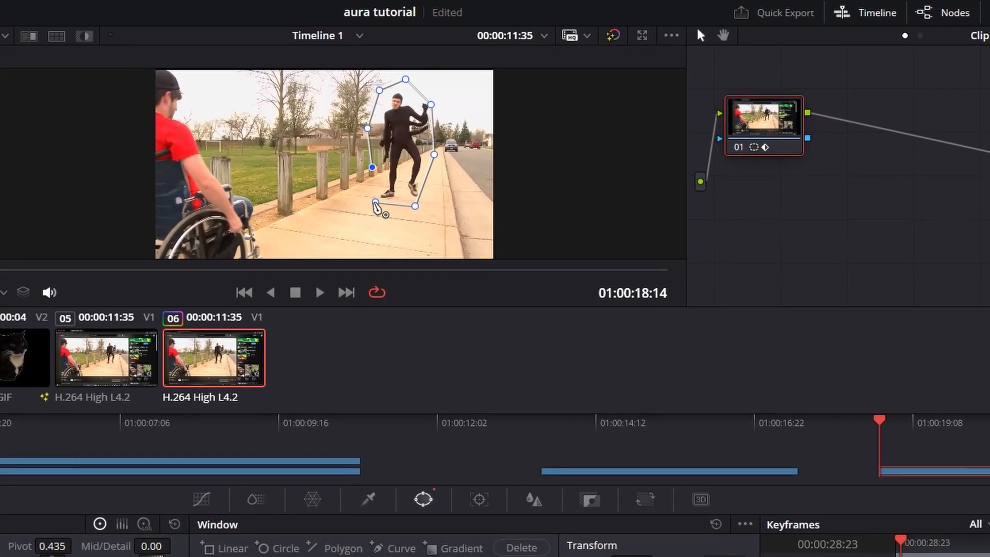
{"action": "left_click", "coordinate": [376, 201]}
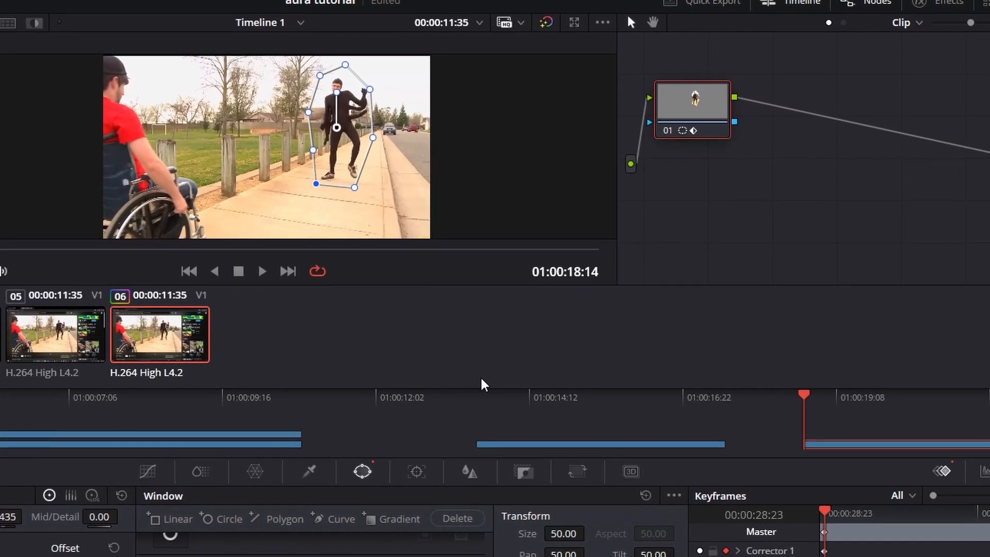
- Keyframe the mask's position and points through the clip to follow the man in black, and play back the tracking
{"action": "left_click_drag", "start_coordinate": [799, 508], "coordinate": [857, 510]}
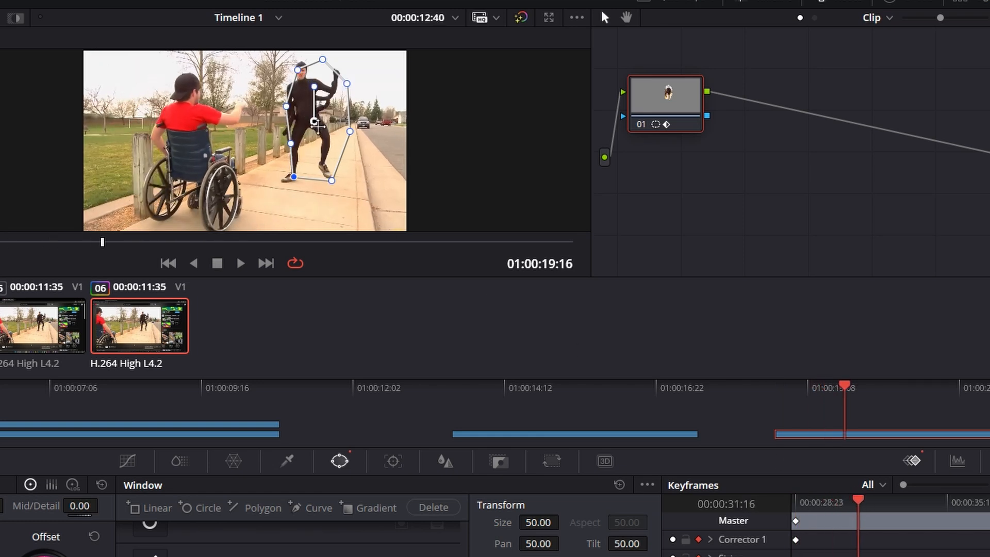
{"action": "left_click_drag", "start_coordinate": [317, 126], "coordinate": [305, 124]}
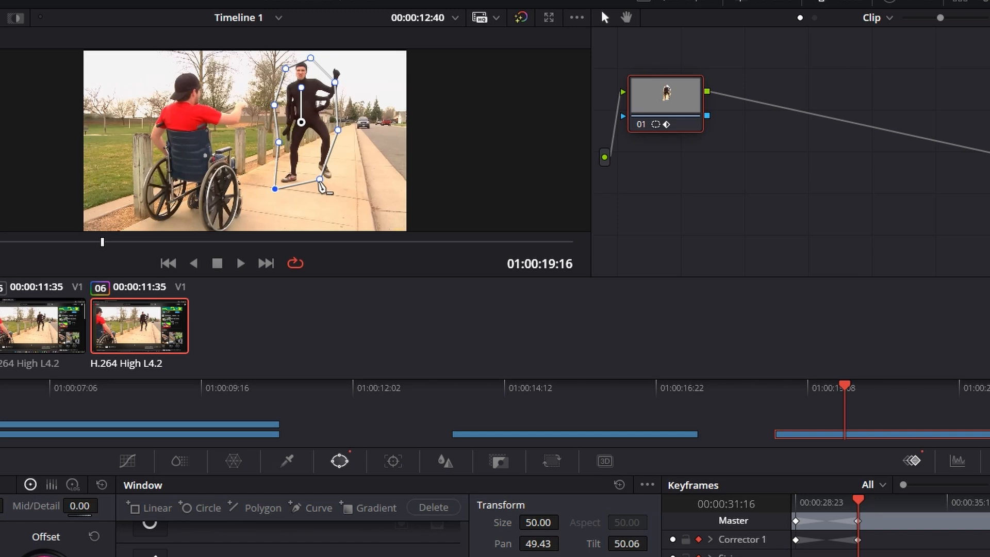
{"action": "left_click_drag", "start_coordinate": [336, 77], "coordinate": [341, 70]}
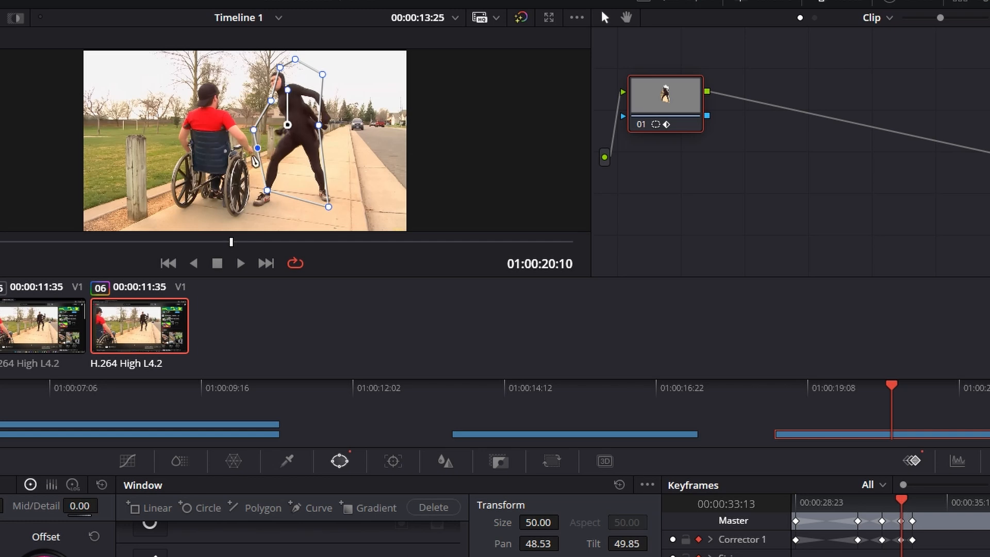
{"action": "left_click_drag", "start_coordinate": [901, 499], "coordinate": [907, 500]}
{"action": "left_click_drag", "start_coordinate": [254, 123], "coordinate": [240, 143]}
{"action": "left_click_drag", "start_coordinate": [907, 499], "coordinate": [910, 499]}
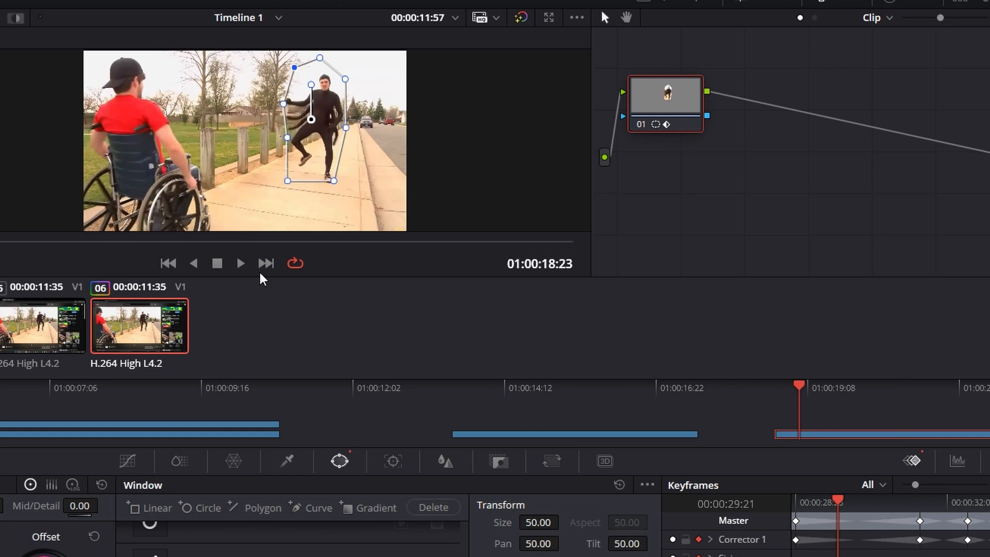
{"action": "left_click", "coordinate": [241, 264]}
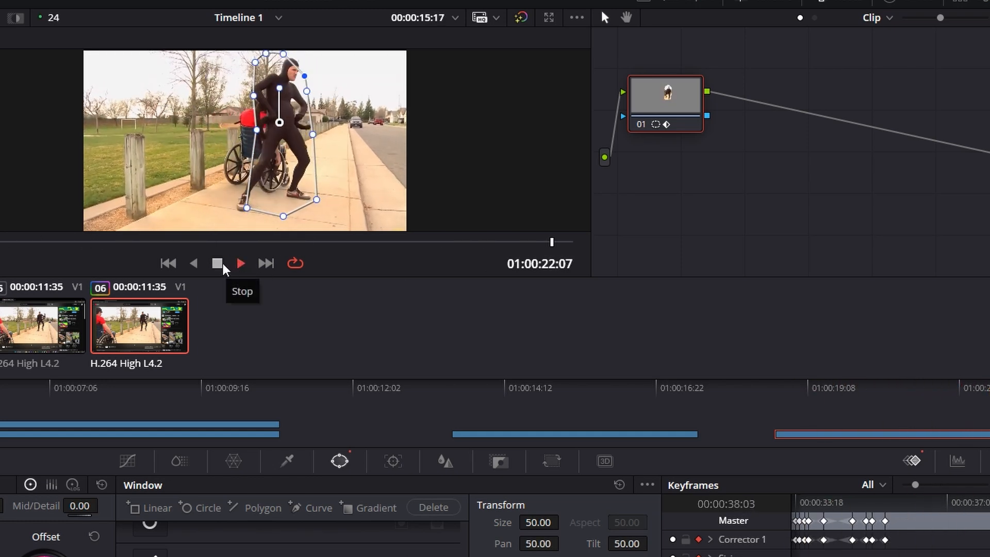
{"action": "left_click", "coordinate": [220, 264]}
- Add an alpha output to the node graph and connect node 01's alpha output to it
{"action": "right_click", "coordinate": [856, 196]}
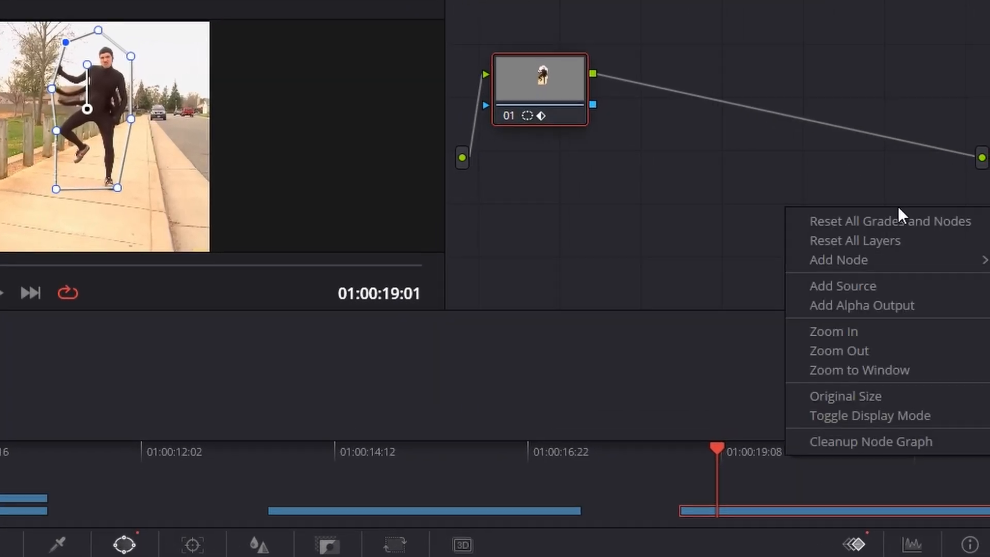
{"action": "left_click", "coordinate": [861, 306]}
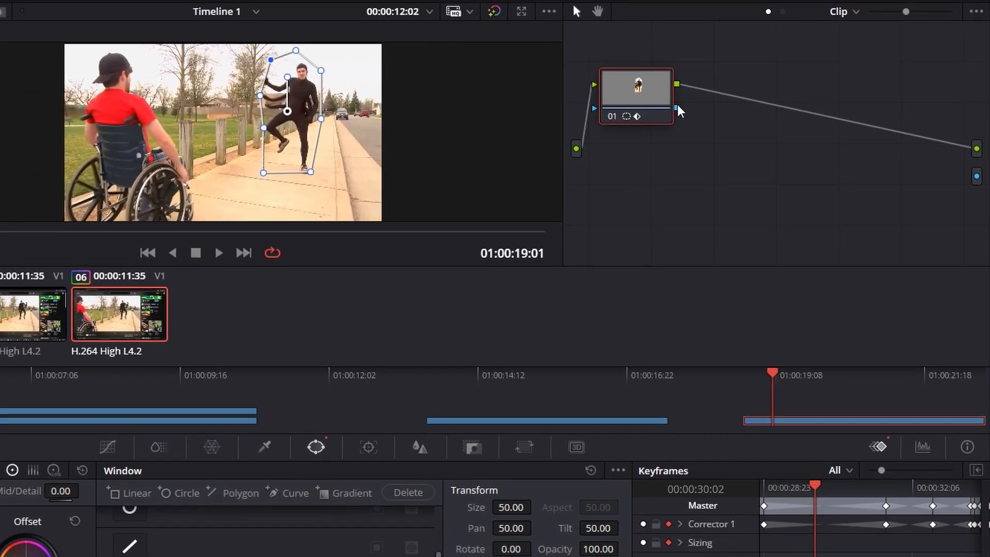
{"action": "left_click_drag", "start_coordinate": [677, 108], "coordinate": [977, 176]}
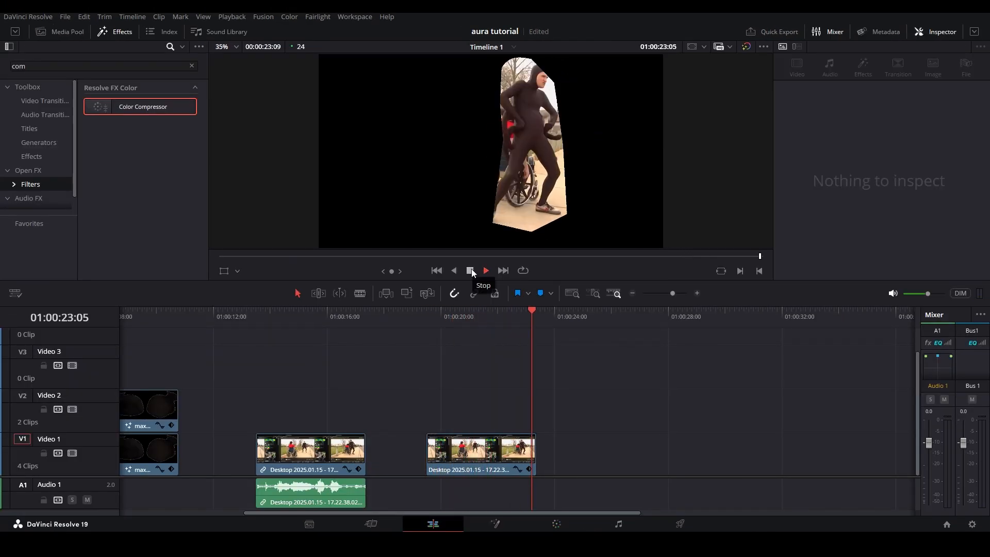
- Convert the masked clip into a compound clip and paste a copy of it further along Video 1
{"action": "left_click", "coordinate": [470, 272]}
{"action": "right_click", "coordinate": [493, 444]}
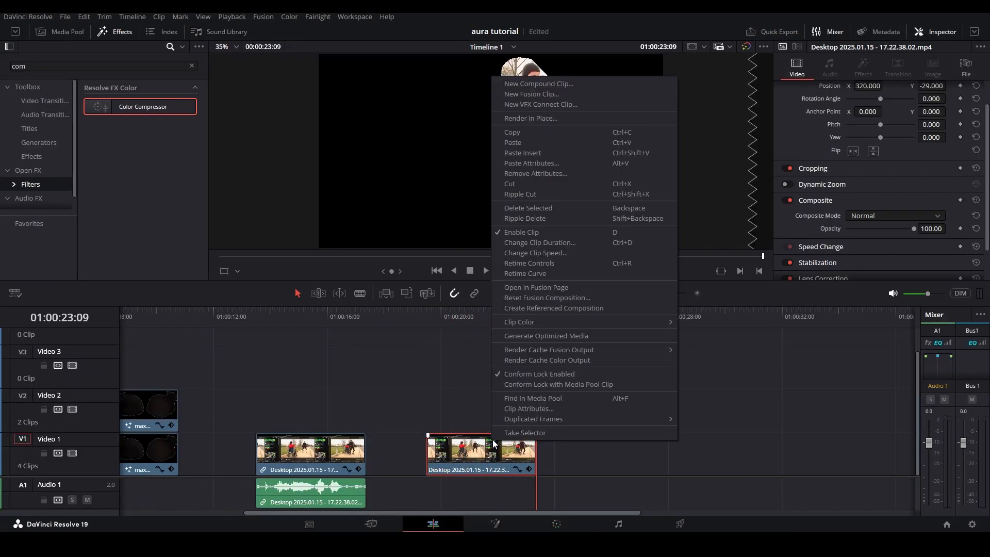
{"action": "left_click", "coordinate": [527, 84]}
{"action": "left_click", "coordinate": [582, 302]}
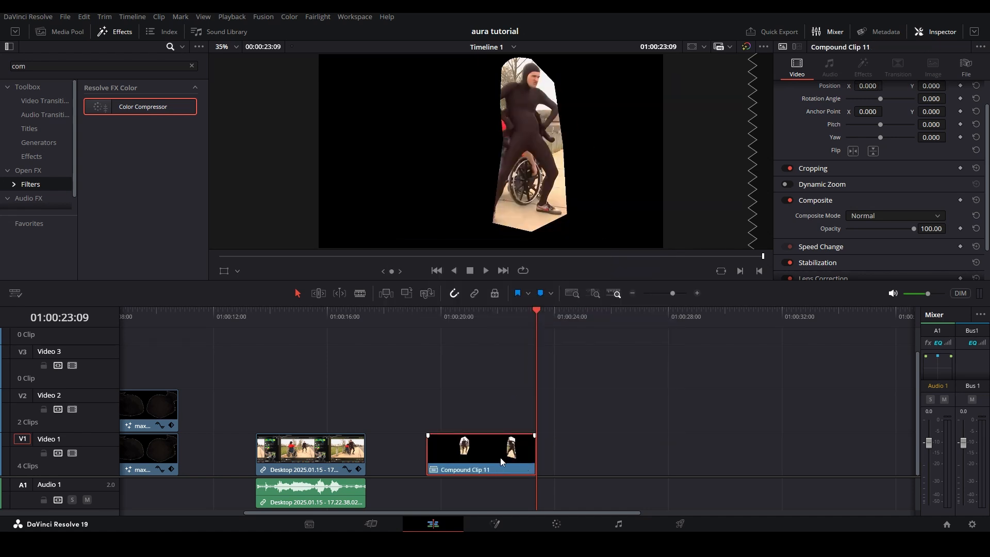
{"action": "left_click", "coordinate": [654, 327]}
{"action": "key", "text": "ctrl+v"}
- Apply Color Compressor to the first masked compound clip and set its Target Color to cyan #00ffff
{"action": "left_click_drag", "start_coordinate": [651, 329], "coordinate": [530, 334]}
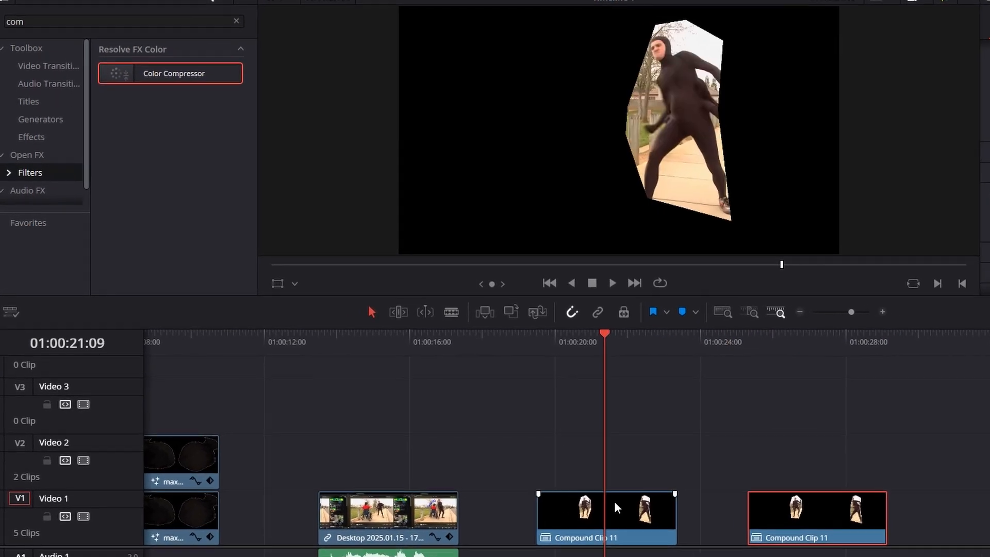
{"action": "left_click", "coordinate": [541, 472]}
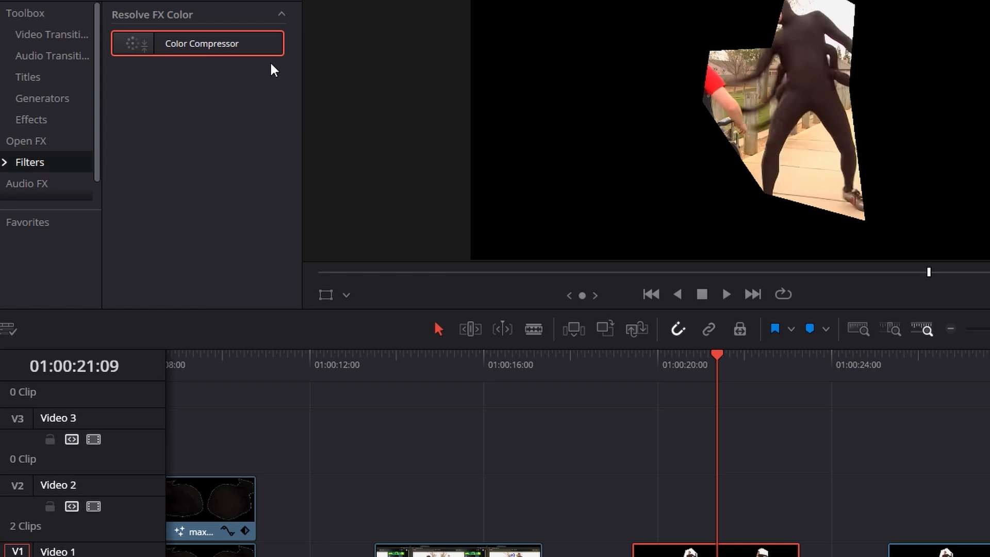
{"action": "left_click_drag", "start_coordinate": [175, 45], "coordinate": [717, 542]}
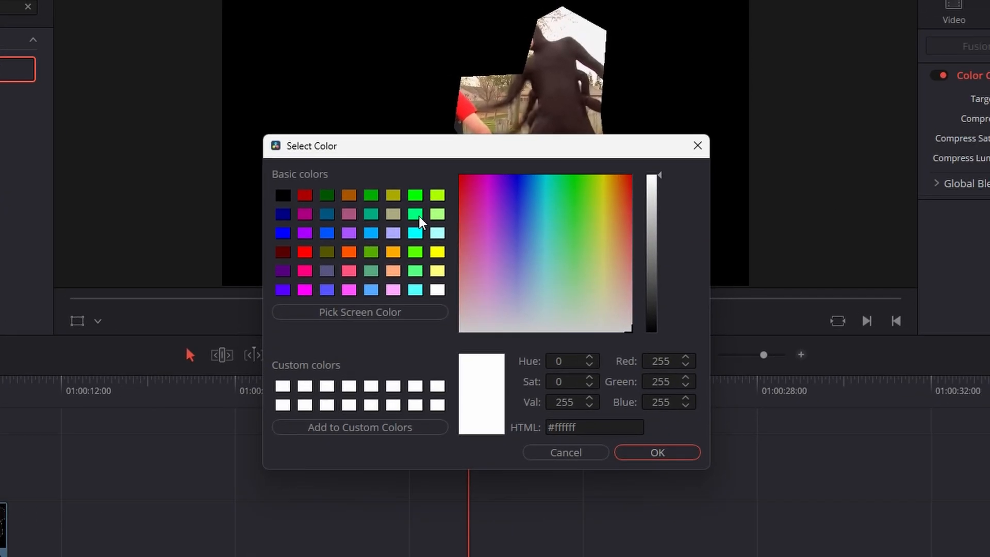
{"action": "left_click", "coordinate": [413, 232]}
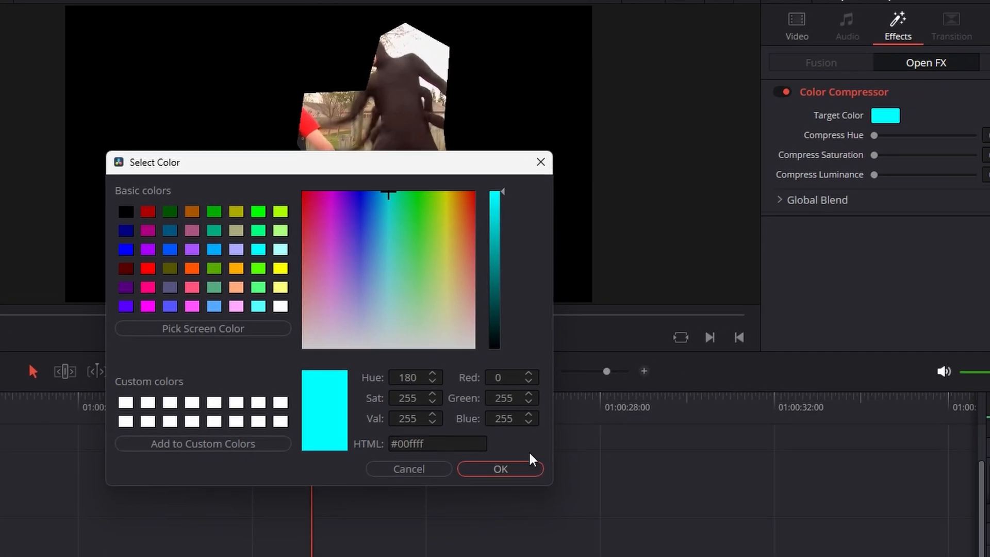
{"action": "left_click", "coordinate": [526, 467]}
- Set Compress Hue and Compress Saturation to 1.000 and Compress Luminance to 0.876, and play the clip
{"action": "left_click_drag", "start_coordinate": [783, 165], "coordinate": [904, 173]}
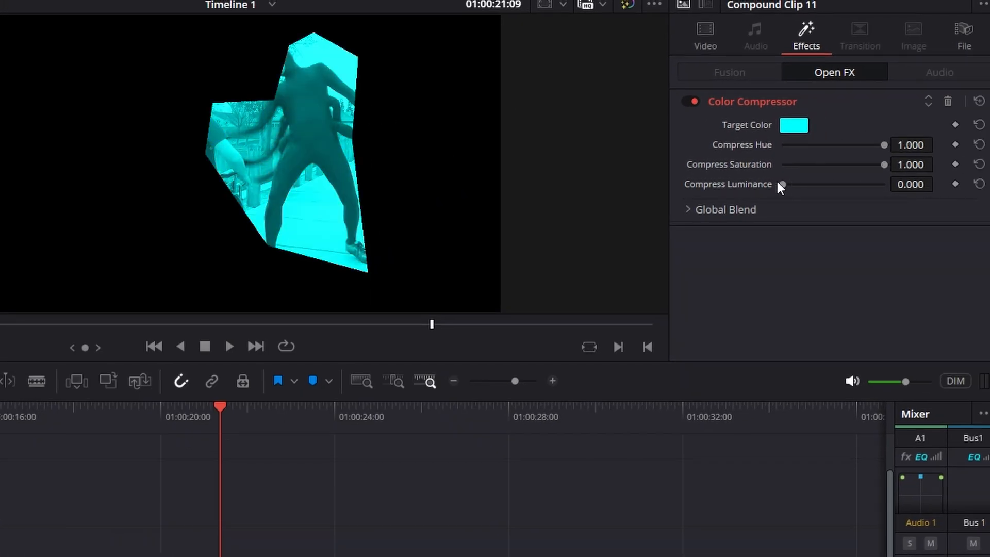
{"action": "left_click_drag", "start_coordinate": [779, 183], "coordinate": [873, 185]}
{"action": "left_click_drag", "start_coordinate": [158, 407], "coordinate": [147, 407]}
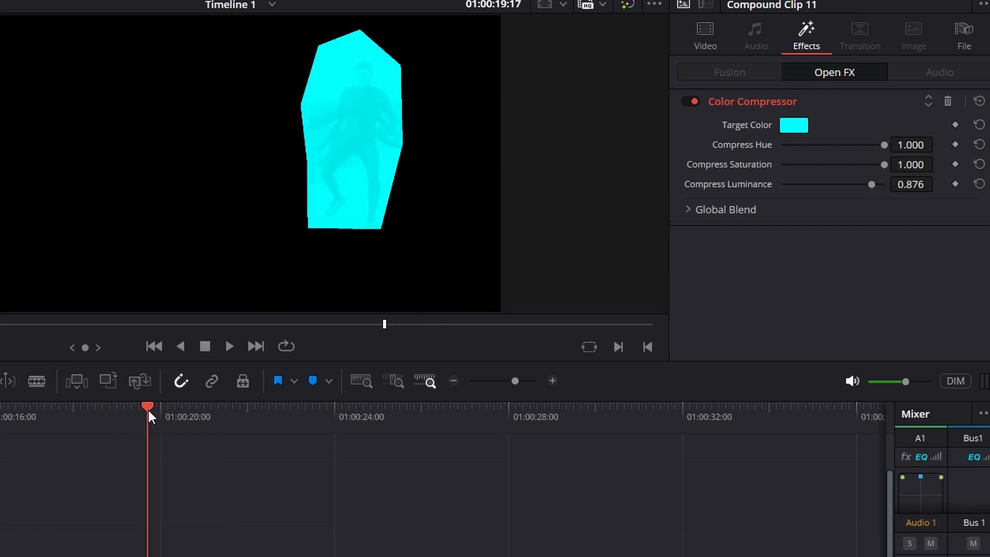
{"action": "left_click", "coordinate": [230, 344]}
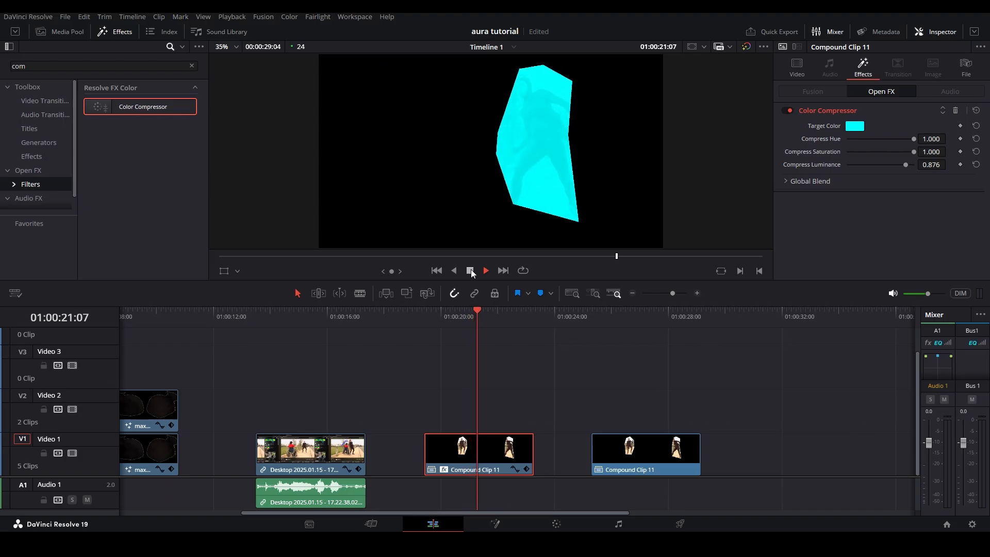
- Move the second compound clip copy from Video 1 up to Video 2
{"action": "left_click", "coordinate": [625, 318]}
{"action": "left_click", "coordinate": [640, 428]}
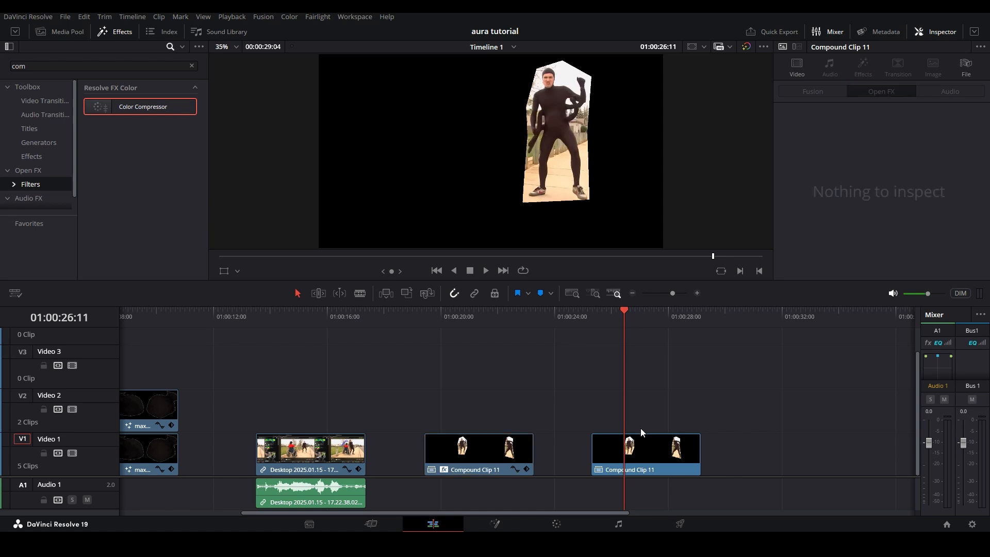
{"action": "left_click", "coordinate": [644, 442]}
{"action": "left_click_drag", "start_coordinate": [644, 442], "coordinate": [640, 413]}
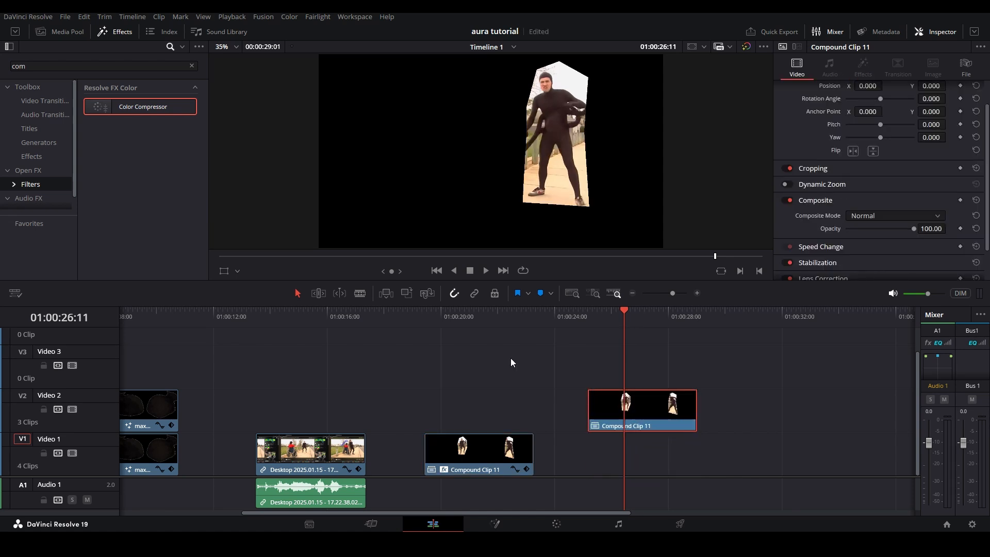
- Search the generators for "color" and place a Solid Color on Video 1 beneath the Video 2 compound clip
{"action": "left_click", "coordinate": [42, 142]}
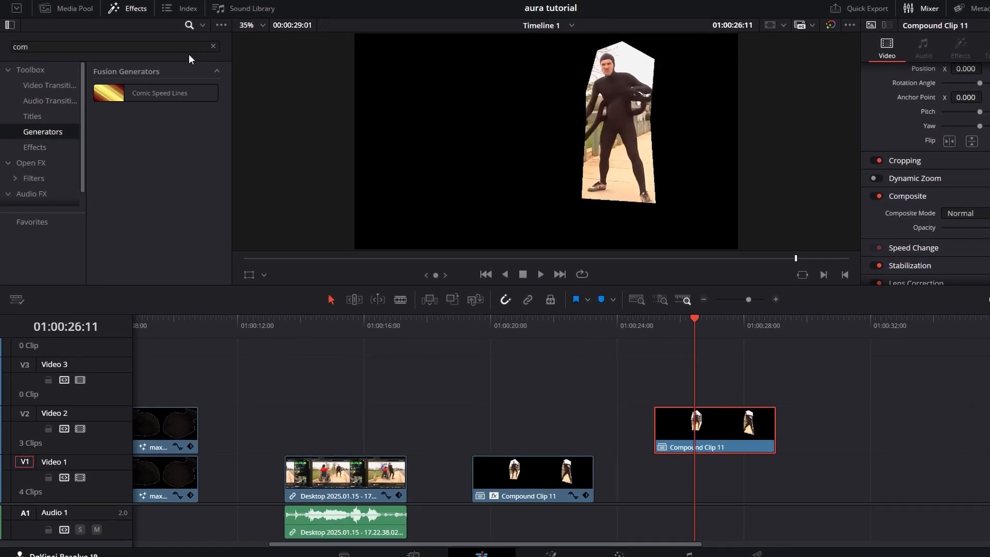
{"action": "left_click", "coordinate": [220, 39]}
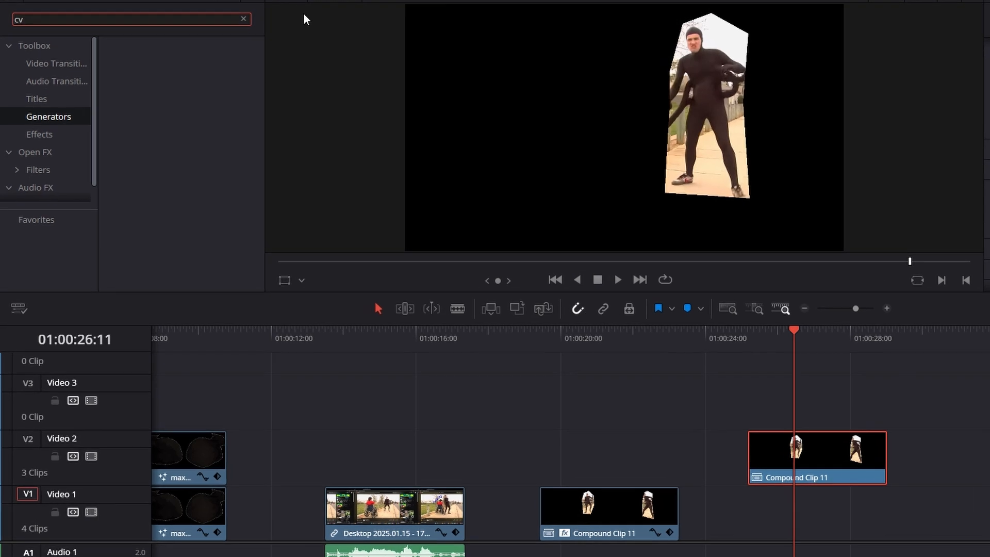
{"action": "type", "text": "color"}
{"action": "left_click_drag", "start_coordinate": [174, 217], "coordinate": [936, 524]}
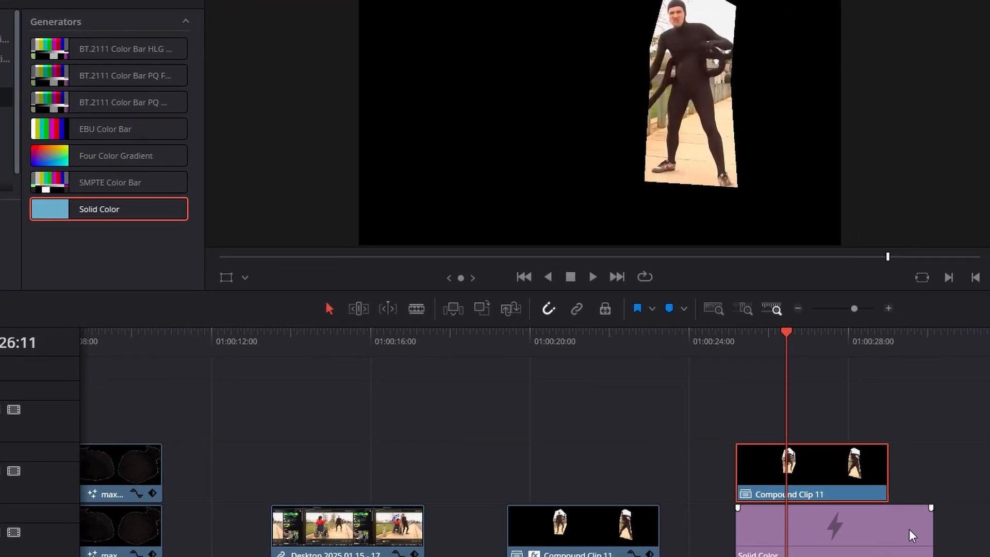
- Fit the Solid Color to the length of the compound clip above it and set its generator colour to red
{"action": "left_click", "coordinate": [846, 531]}
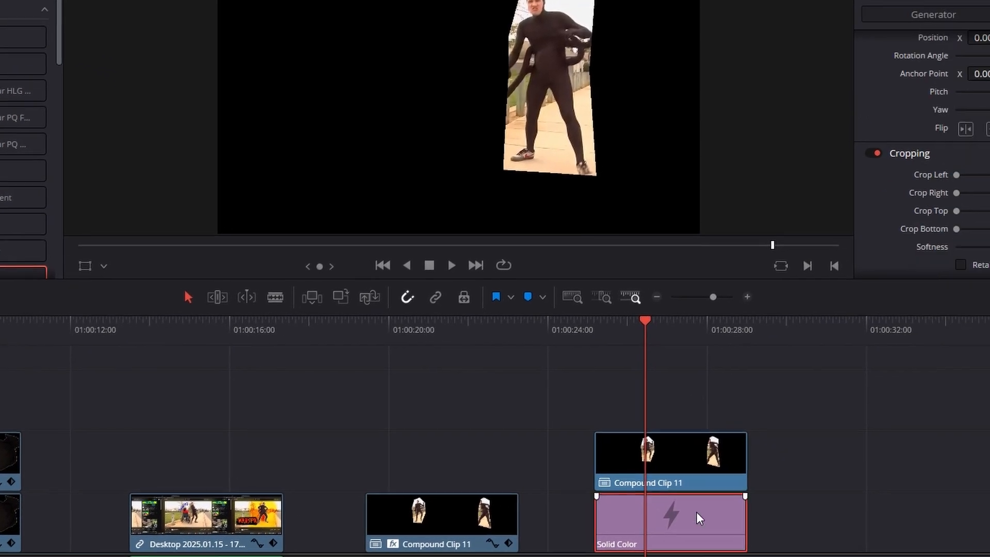
{"action": "left_click", "coordinate": [922, 59]}
{"action": "left_click", "coordinate": [239, 210]}
{"action": "left_click", "coordinate": [566, 381]}
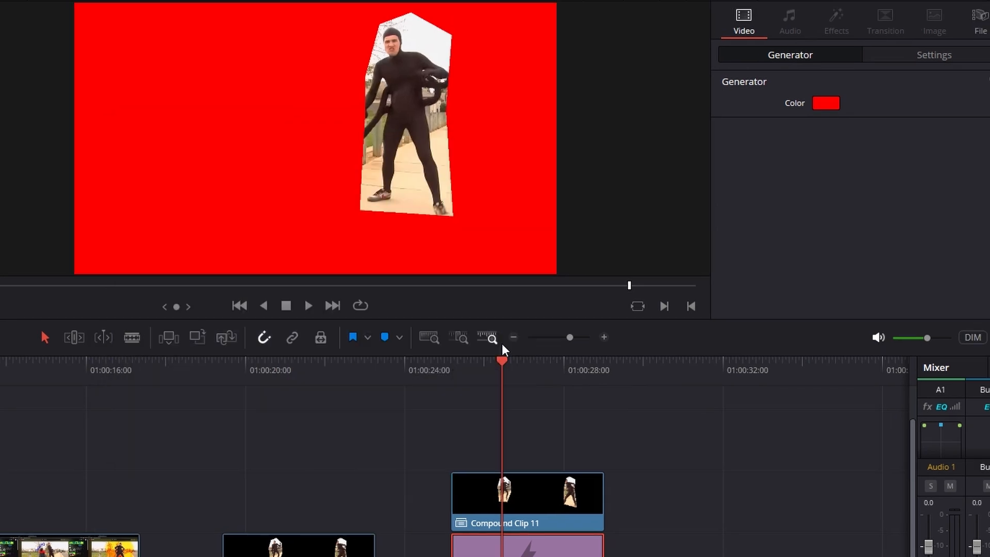
- Move the compound clip up to Video 3 and place a duplicate of it directly beneath on Video 2
{"action": "left_click", "coordinate": [623, 470]}
{"action": "left_click_drag", "start_coordinate": [503, 526], "coordinate": [496, 470]}
{"action": "key", "text": "ctrl+c"}
{"action": "key", "text": "Down"}
{"action": "key", "text": "ctrl+v"}
{"action": "left_click_drag", "start_coordinate": [616, 492], "coordinate": [464, 541]}
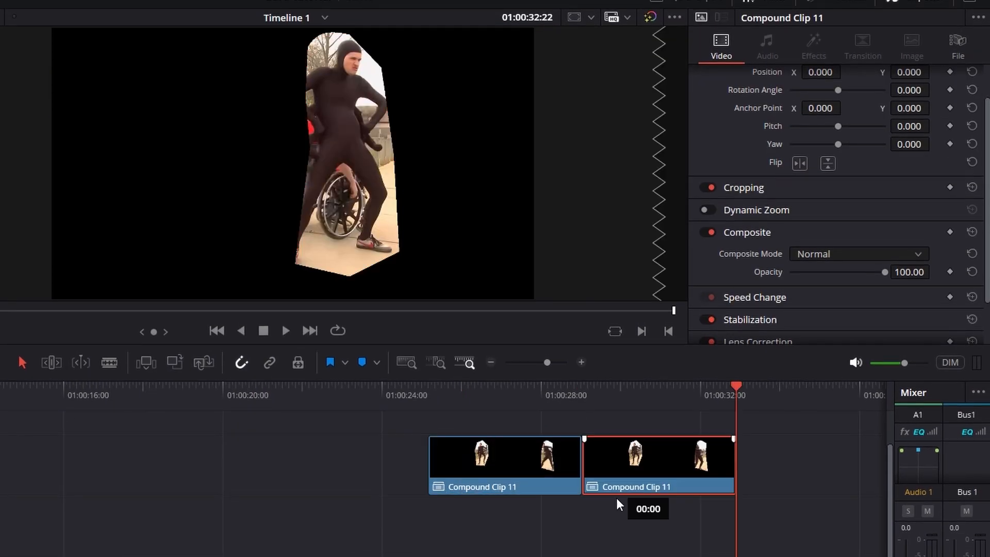
- Apply Color Compressor to the upper copy with Target Color #ff0000 and Compress Hue, Saturation and Luminance all at 1.000
{"action": "left_click", "coordinate": [458, 401]}
{"action": "left_click", "coordinate": [482, 465]}
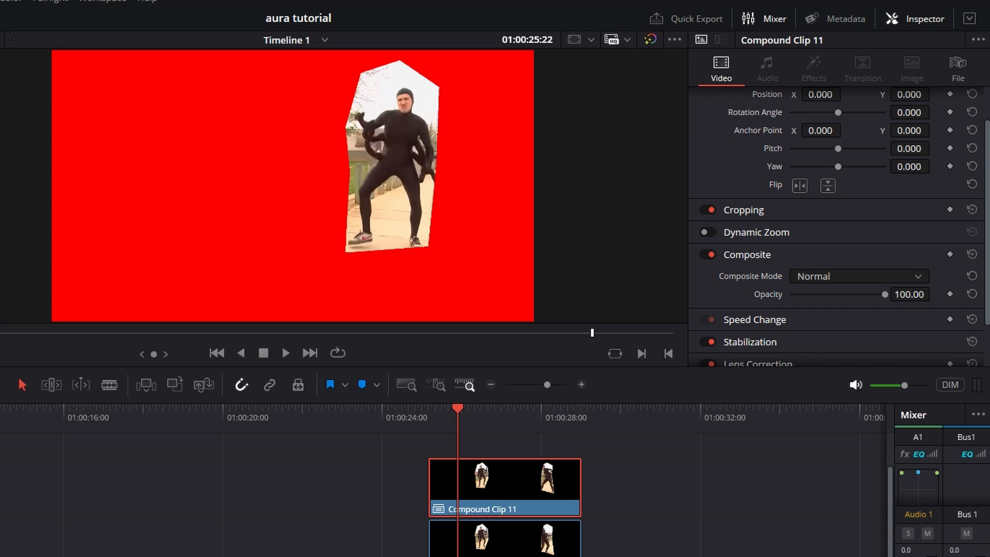
{"action": "left_click_drag", "start_coordinate": [2, 485], "coordinate": [525, 501]}
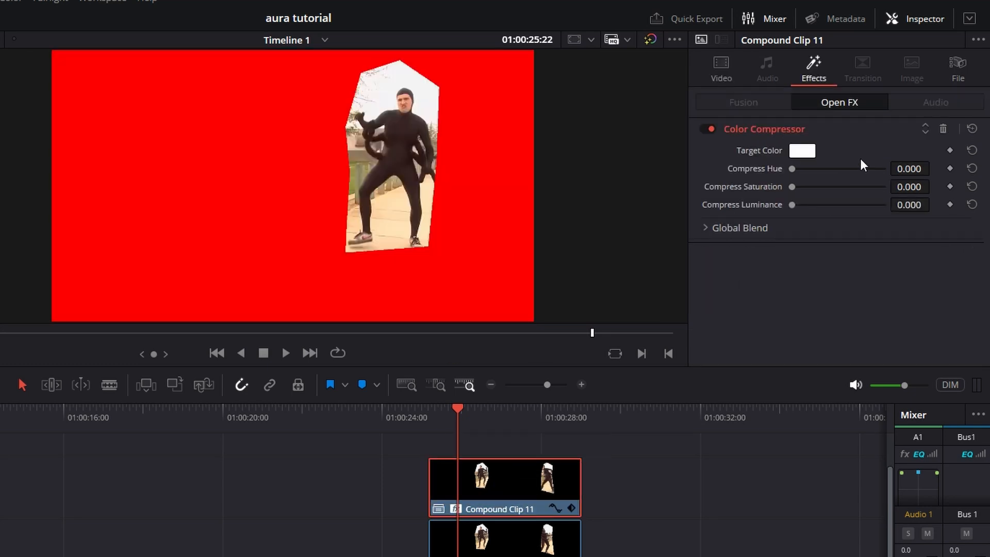
{"action": "left_click", "coordinate": [811, 151]}
{"action": "left_click", "coordinate": [127, 291]}
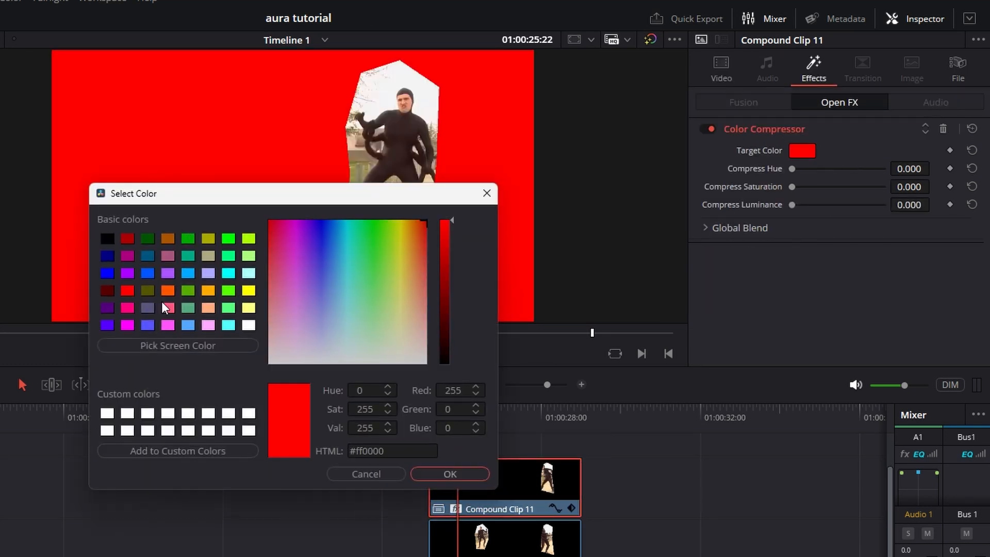
{"action": "left_click", "coordinate": [447, 472]}
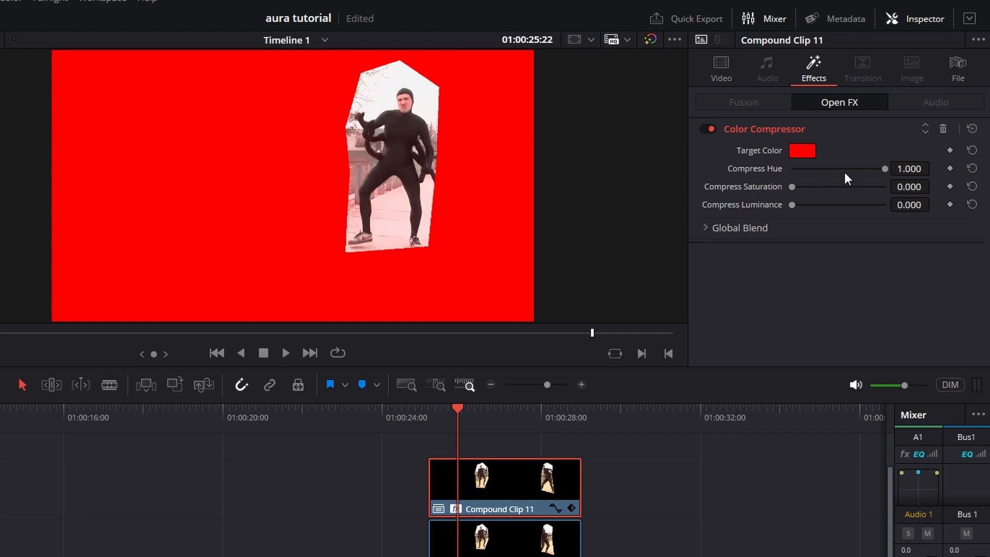
{"action": "double_click", "coordinate": [807, 187]}
{"action": "double_click", "coordinate": [793, 205]}
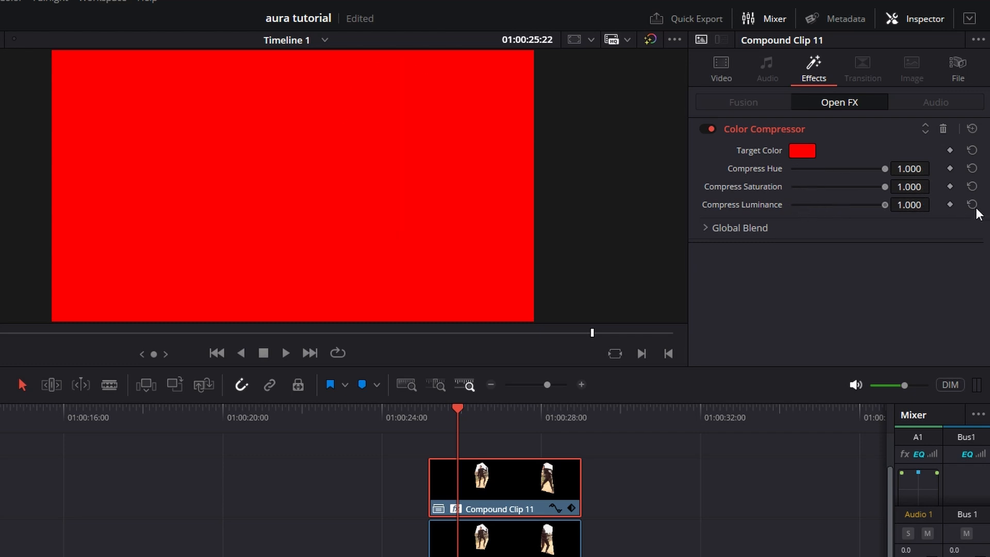
- Keyframe the lower copy's Transform at its start, 01:00:25:04, with Zoom 1.090, Position X -38.000 and Y -10.000
{"action": "left_click", "coordinate": [508, 538]}
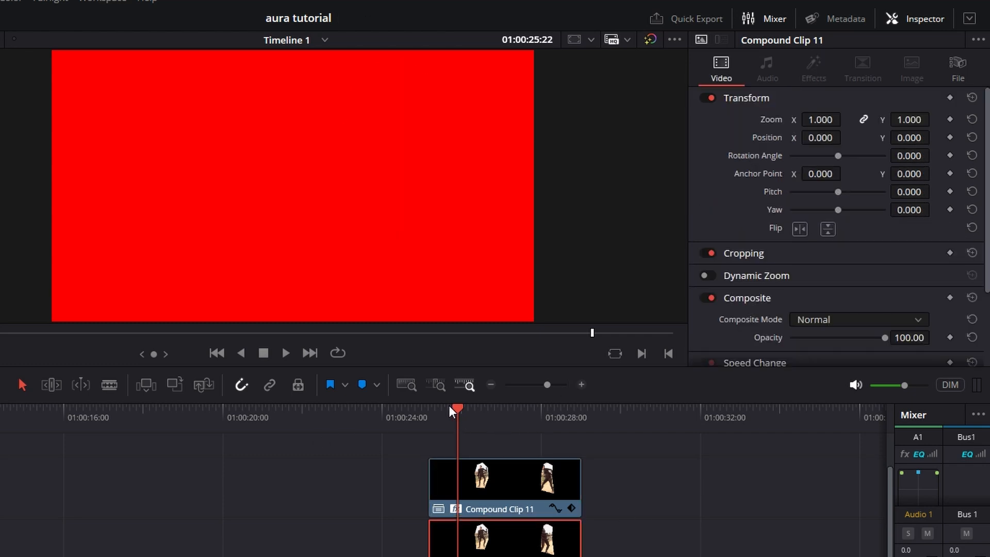
{"action": "left_click_drag", "start_coordinate": [450, 405], "coordinate": [431, 404]}
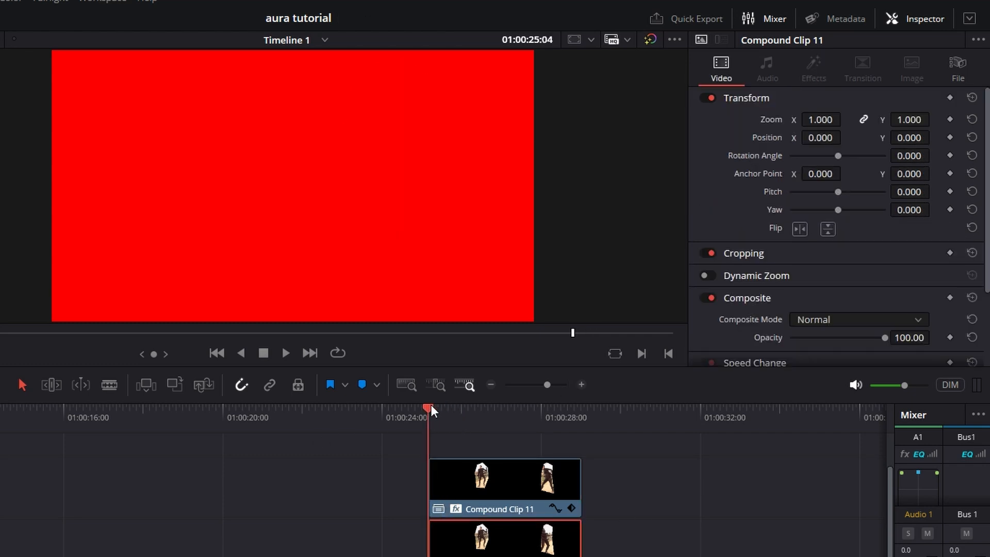
{"action": "left_click", "coordinate": [948, 98]}
{"action": "mouse_move", "coordinate": [906, 119]}
{"action": "left_mouse_down"}
{"action": "mouse_move", "coordinate": [915, 119]}
{"action": "mouse_move", "coordinate": [908, 138]}
{"action": "left_mouse_up"}
{"action": "left_click_drag", "start_coordinate": [821, 137], "coordinate": [809, 138]}
{"action": "left_click_drag", "start_coordinate": [909, 120], "coordinate": [914, 119]}
{"action": "left_click_drag", "start_coordinate": [832, 138], "coordinate": [821, 137]}
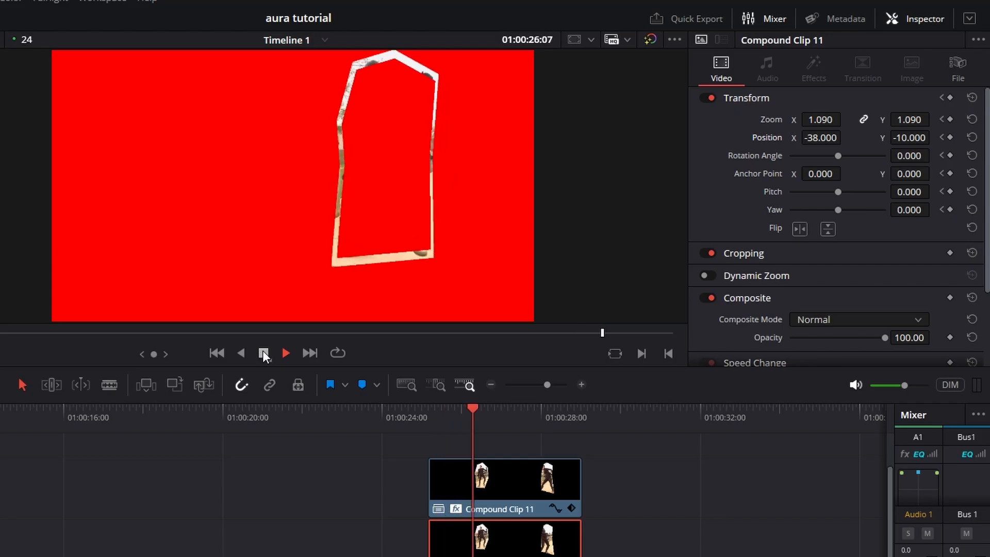
- Keyframe the lower copy at 01:00:27:00 with Zoom 1.120 and Position X -28.000, and adjust Position Y a few frames further on
{"action": "left_click", "coordinate": [262, 352]}
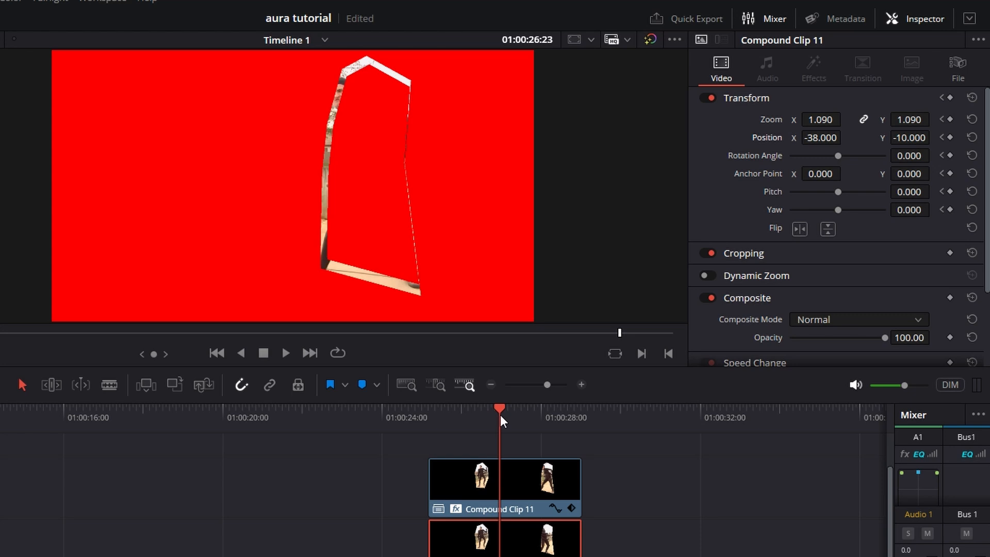
{"action": "left_click_drag", "start_coordinate": [501, 413], "coordinate": [502, 413]}
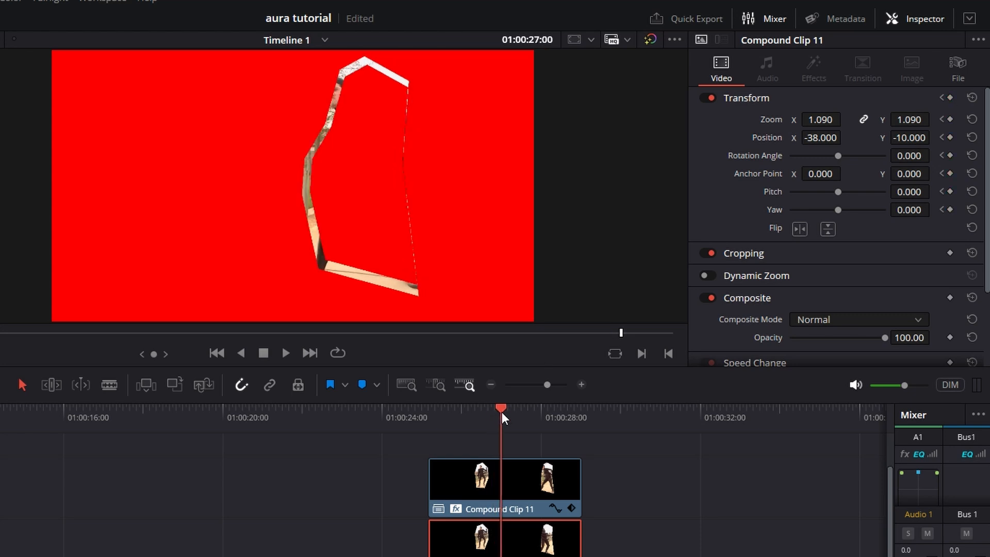
{"action": "left_click_drag", "start_coordinate": [826, 138], "coordinate": [828, 137]}
{"action": "left_click_drag", "start_coordinate": [826, 137], "coordinate": [827, 137]}
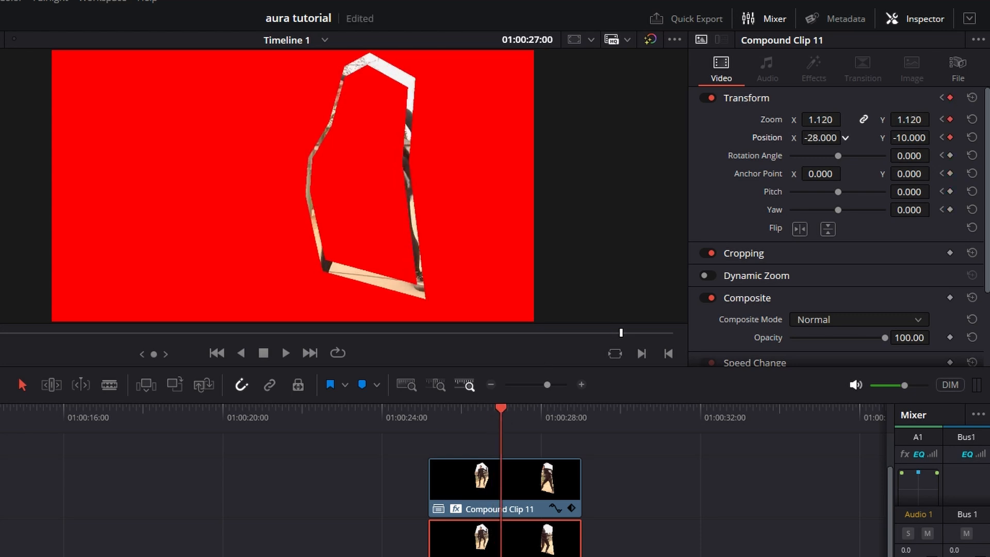
{"action": "left_click_drag", "start_coordinate": [502, 406], "coordinate": [508, 408]}
{"action": "left_click_drag", "start_coordinate": [923, 137], "coordinate": [934, 137]}
{"action": "left_click_drag", "start_coordinate": [520, 407], "coordinate": [435, 416]}
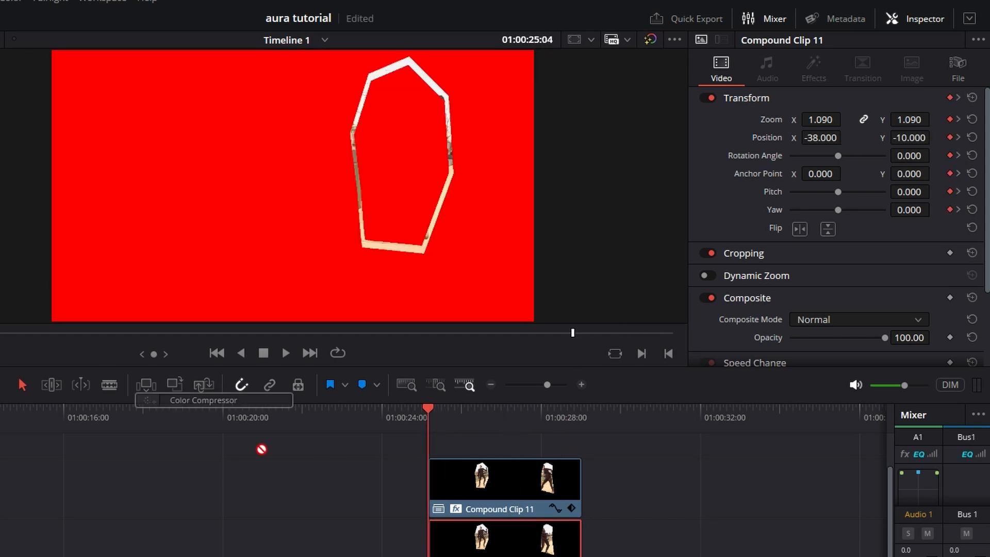
- Apply Color Compressor to the lower copy with a black Target Color and raise its compression until the outline is solid black
{"action": "left_click_drag", "start_coordinate": [262, 448], "coordinate": [500, 536]}
{"action": "left_click", "coordinate": [814, 69]}
{"action": "left_click", "coordinate": [802, 150]}
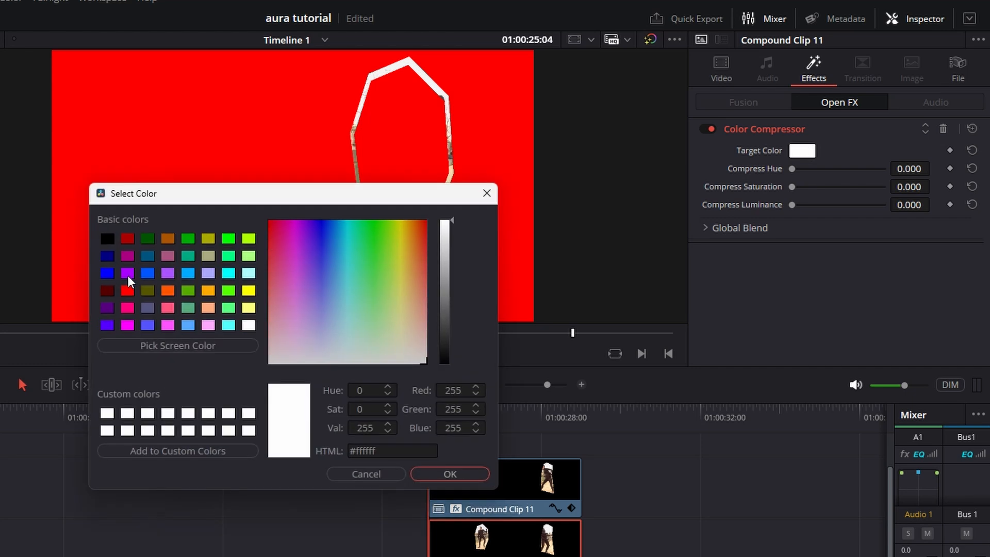
{"action": "left_click", "coordinate": [106, 238]}
{"action": "left_click", "coordinate": [462, 473]}
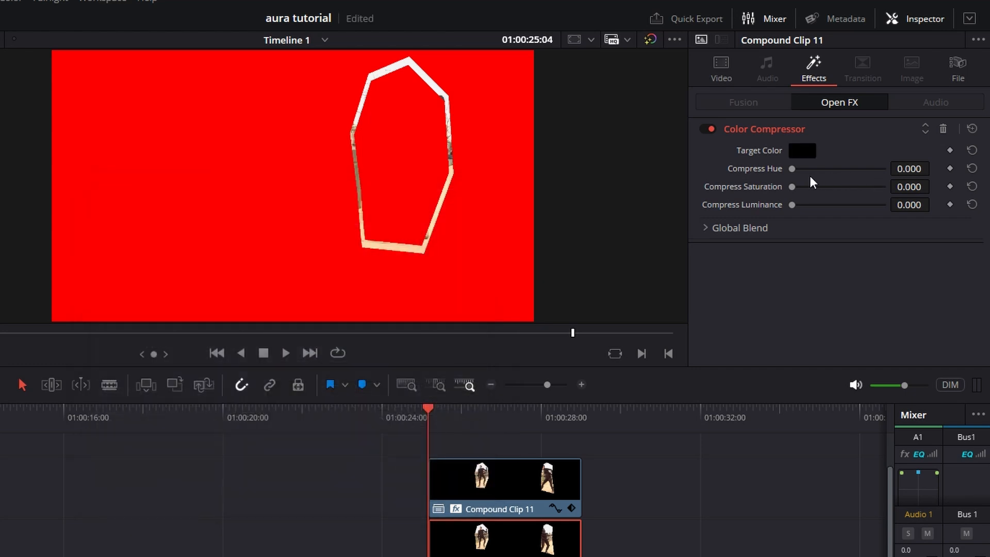
{"action": "left_click_drag", "start_coordinate": [868, 208], "coordinate": [967, 212]}
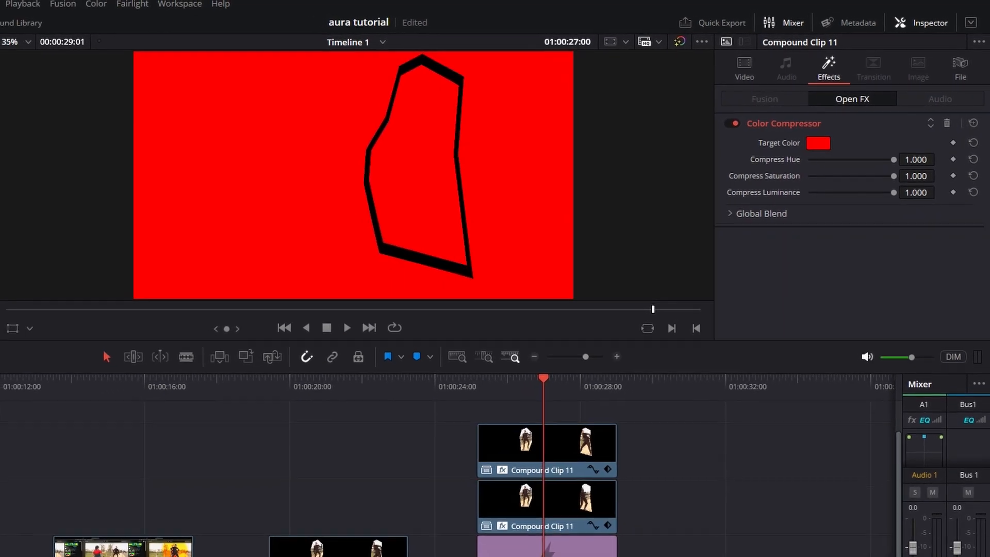
- Combine the two compound clip copies and the red Solid Color into one new compound clip
{"action": "left_click_drag", "start_coordinate": [656, 555], "coordinate": [525, 503]}
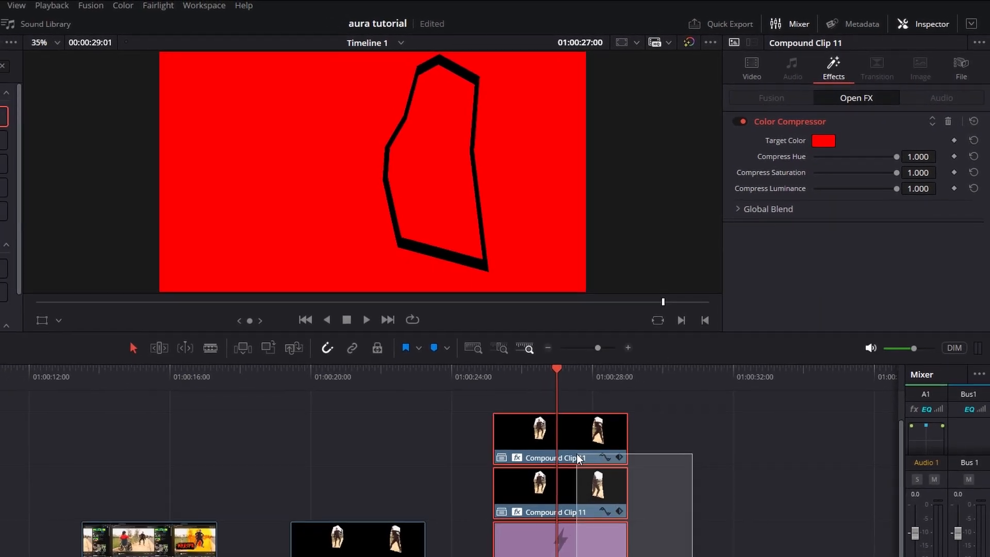
{"action": "left_click_drag", "start_coordinate": [577, 454], "coordinate": [582, 448]}
{"action": "right_click", "coordinate": [602, 436]}
{"action": "left_click", "coordinate": [607, 16]}
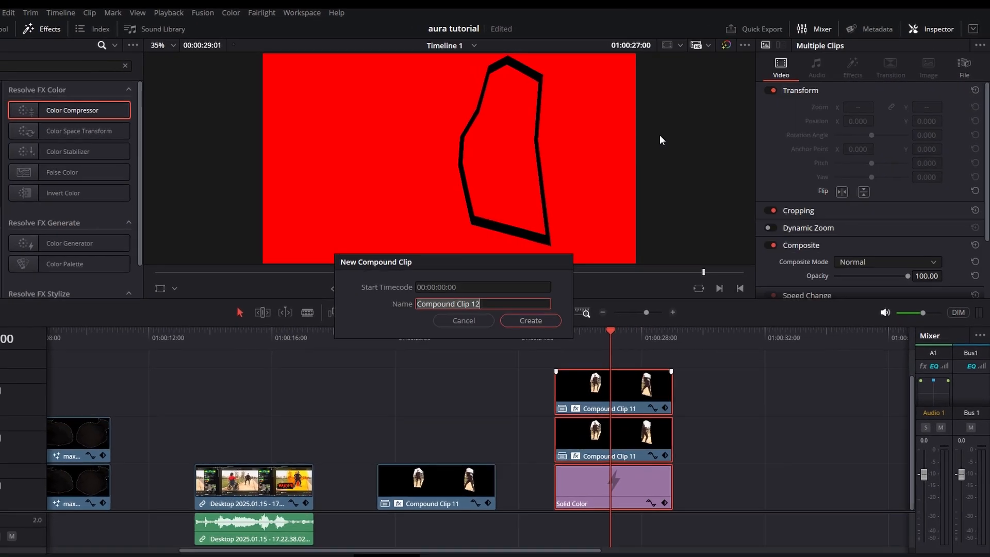
{"action": "left_click", "coordinate": [531, 320]}
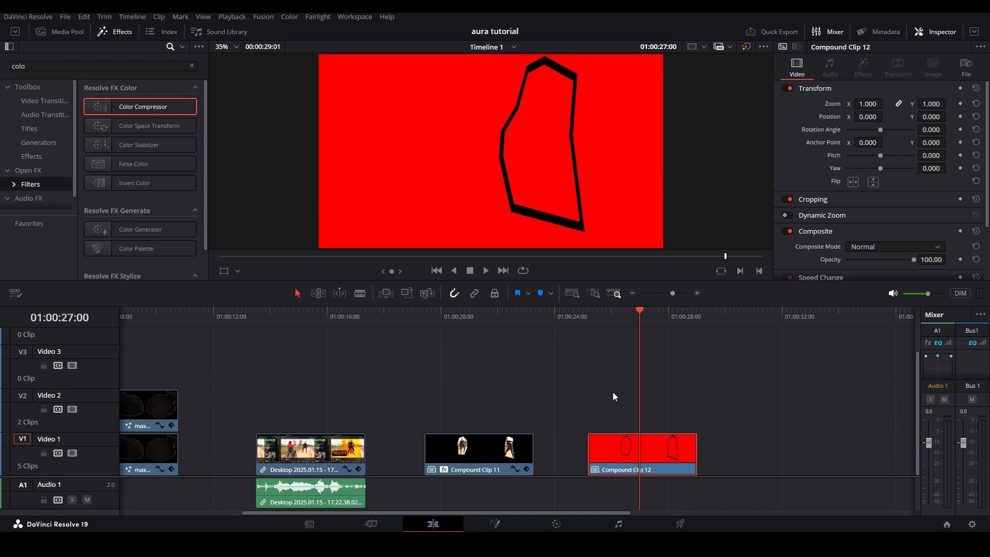
- On the Fusion page, add a 3D Keyer after MediaIn1, key out the red background and set Despill to 1.0
{"action": "left_click", "coordinate": [494, 524]}
{"action": "key", "text": "shift+space"}
{"action": "type", "text": "3Dke"}
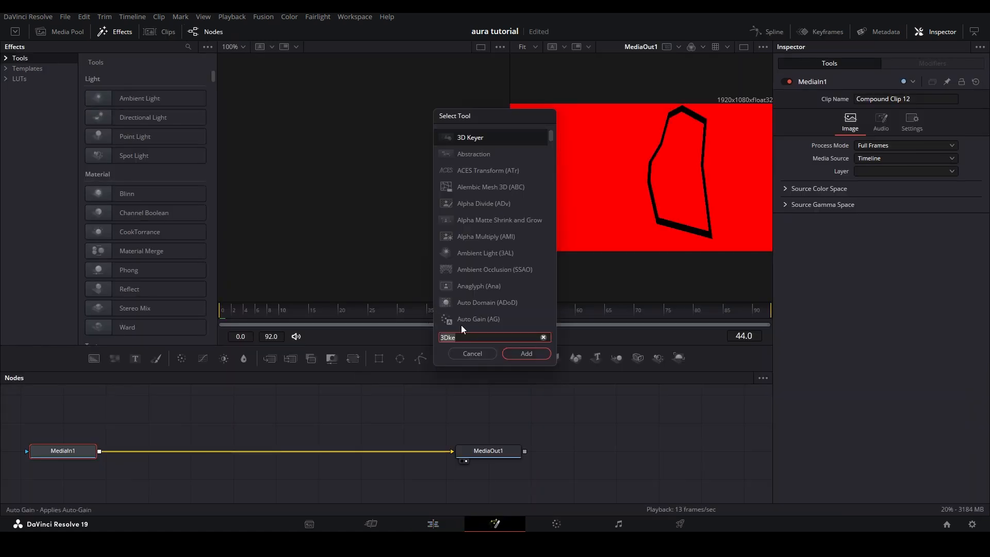
{"action": "key", "text": "Return"}
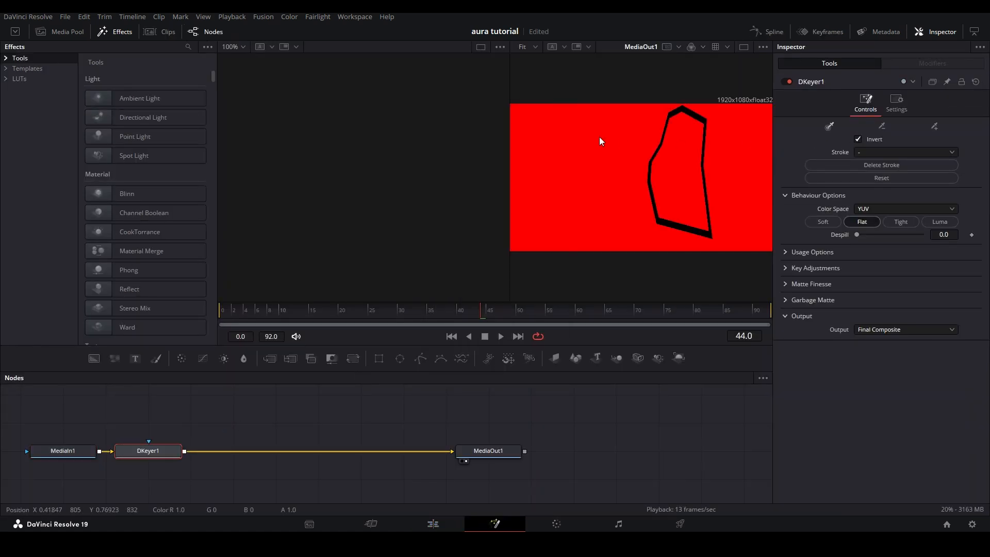
{"action": "left_click_drag", "start_coordinate": [599, 137], "coordinate": [631, 171]}
{"action": "left_click_drag", "start_coordinate": [857, 235], "coordinate": [923, 235]}
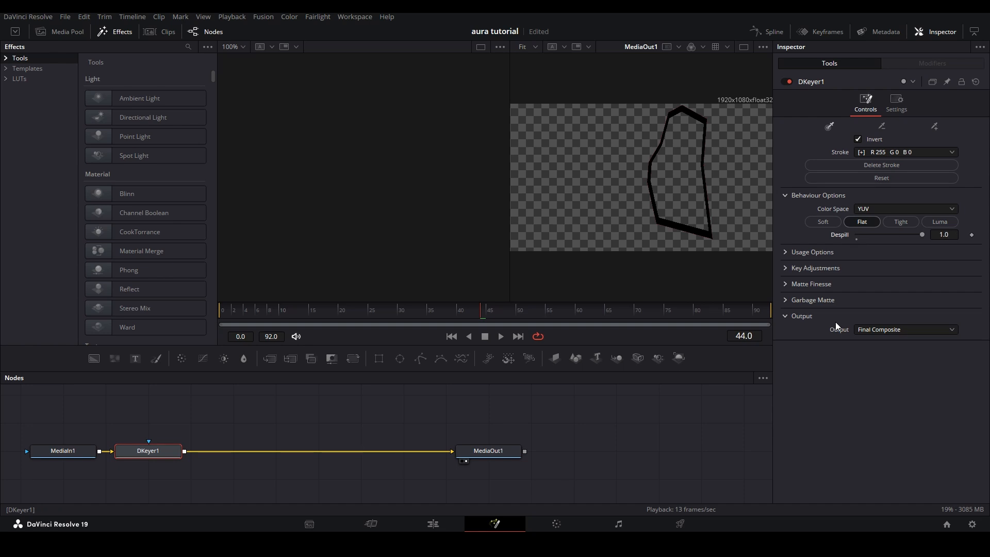
- Back on the Edit page, move the cyan clip to Video 2 and place the keyed outline clip directly beneath it on Video 1
{"action": "left_click", "coordinate": [433, 523]}
{"action": "left_click", "coordinate": [478, 326]}
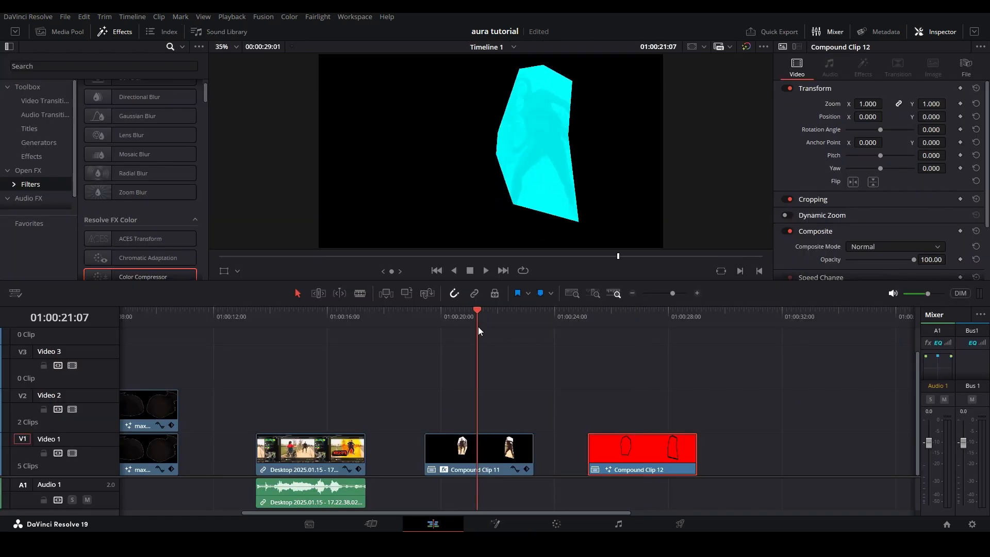
{"action": "left_click_drag", "start_coordinate": [500, 458], "coordinate": [499, 424]}
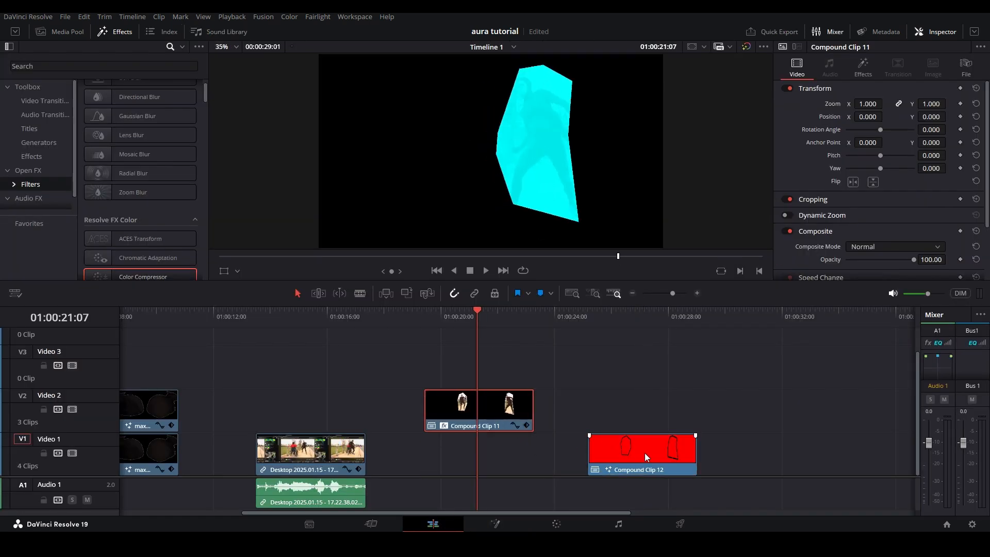
{"action": "left_click_drag", "start_coordinate": [645, 453], "coordinate": [481, 454]}
{"action": "left_click", "coordinate": [448, 319]}
{"action": "left_click_drag", "start_coordinate": [448, 319], "coordinate": [485, 320]}
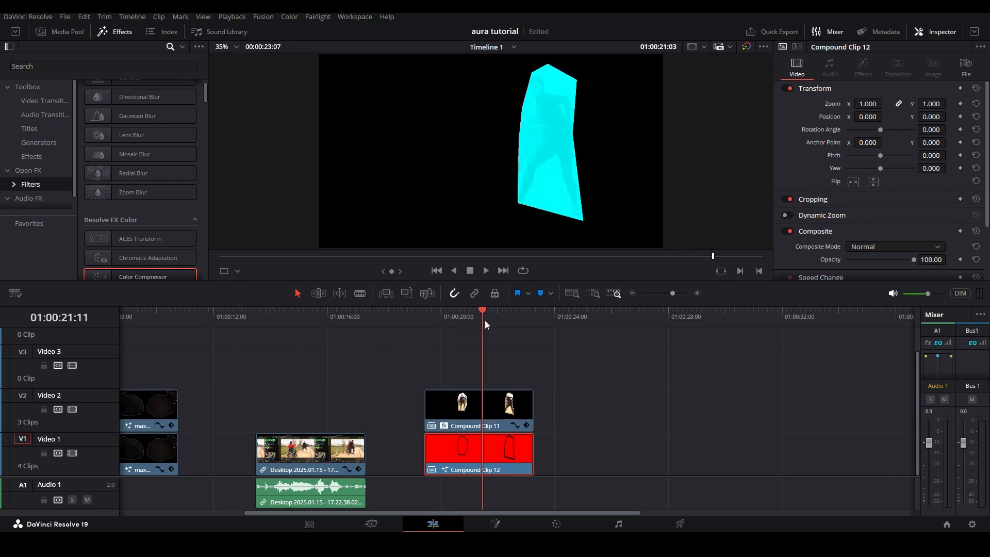
- Set the cyan clip's Composite Mode to Add with reduced opacity and stack it with the outline clip above the source footage
{"action": "left_click", "coordinate": [896, 247]}
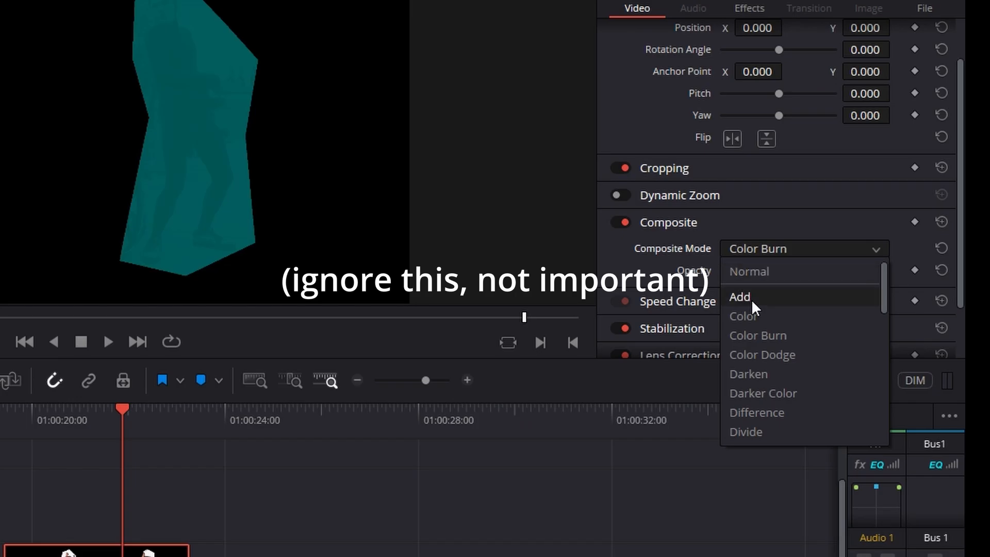
{"action": "left_click", "coordinate": [752, 299]}
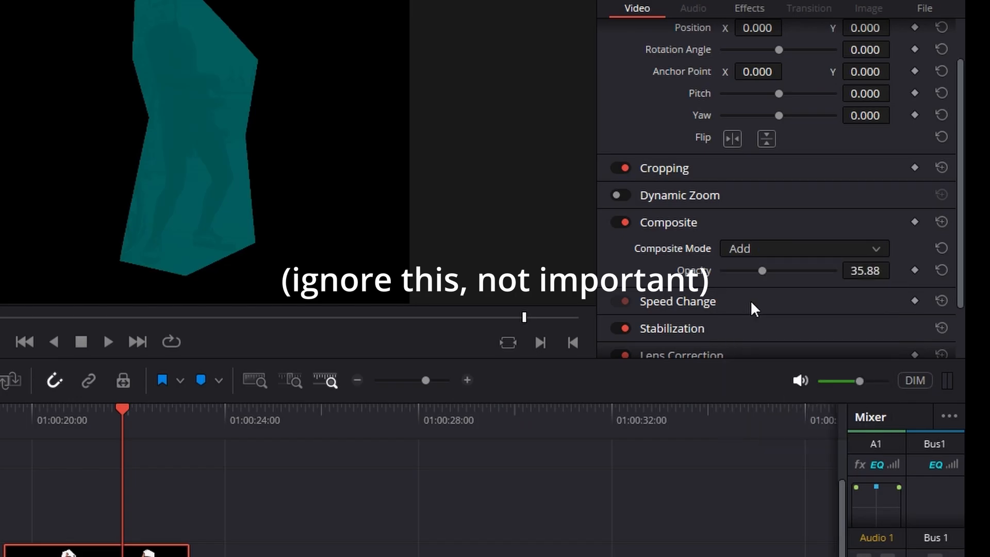
{"action": "left_click_drag", "start_coordinate": [562, 398], "coordinate": [516, 459]}
{"action": "left_click_drag", "start_coordinate": [485, 407], "coordinate": [317, 406]}
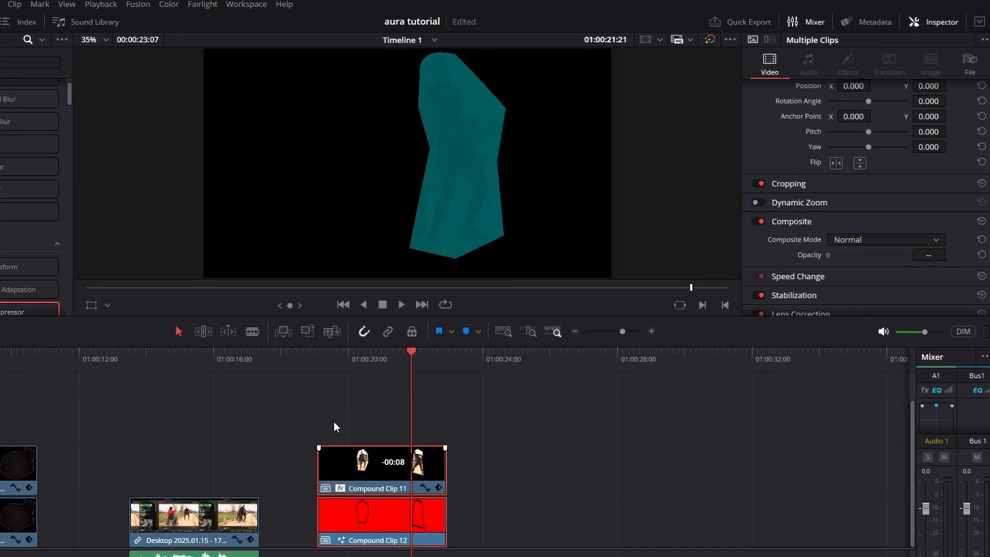
{"action": "left_click_drag", "start_coordinate": [4, 492], "coordinate": [3, 492]}
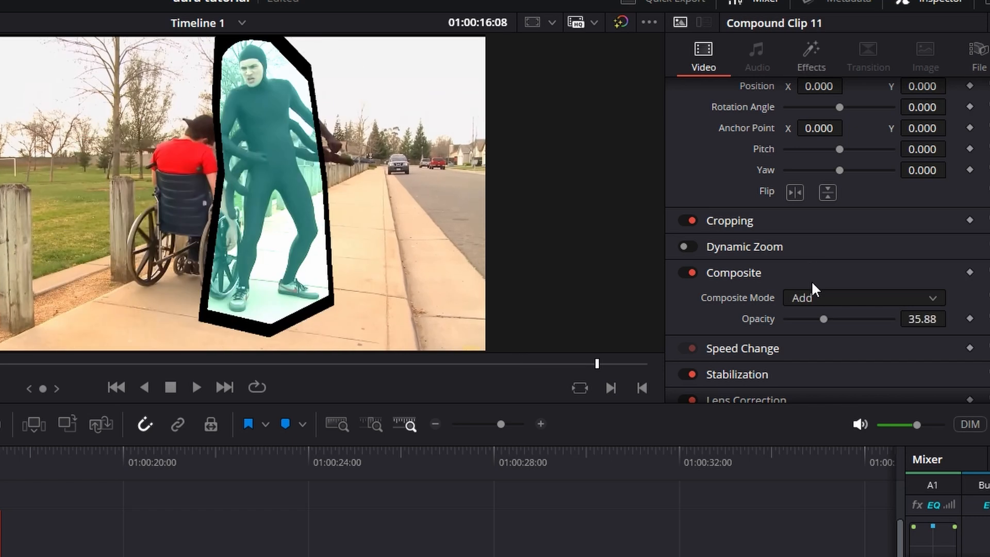
{"action": "mouse_move", "coordinate": [819, 320]}
{"action": "left_mouse_down"}
{"action": "mouse_move", "coordinate": [794, 324]}
{"action": "mouse_move", "coordinate": [880, 324]}
{"action": "mouse_move", "coordinate": [809, 330]}
{"action": "mouse_move", "coordinate": [825, 328]}
{"action": "left_mouse_up"}
- Move the cyan and outline clips off the footage and combine them into a new compound clip
{"action": "left_click_drag", "start_coordinate": [425, 382], "coordinate": [459, 360]}
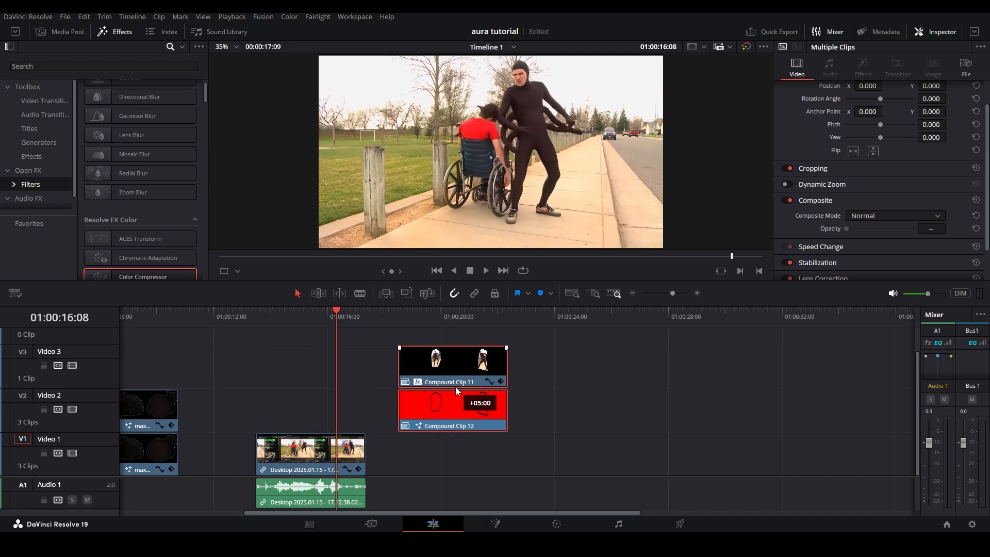
{"action": "right_click", "coordinate": [457, 360]}
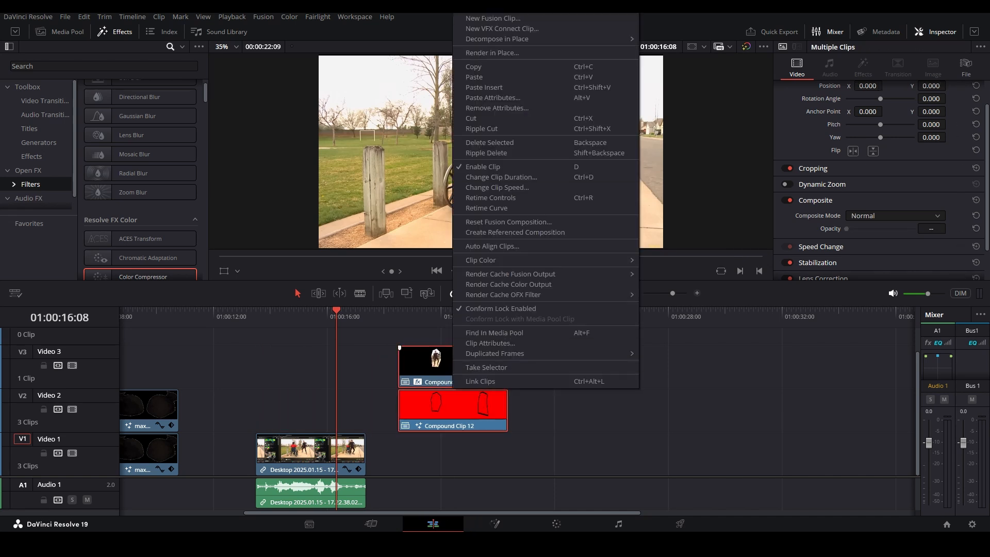
{"action": "left_click", "coordinate": [548, 41]}
{"action": "left_click", "coordinate": [571, 299]}
{"action": "left_click", "coordinate": [462, 326]}
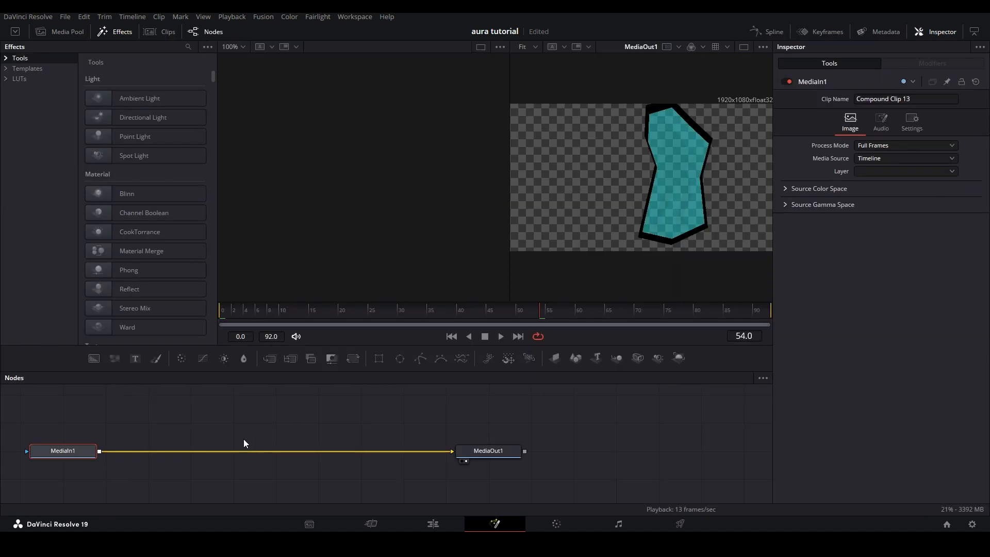
- Find the Noise Distortion effect and insert it between MediaIn1 and MediaOut1
{"action": "left_click", "coordinate": [188, 46]}
{"action": "type", "text": "di"}
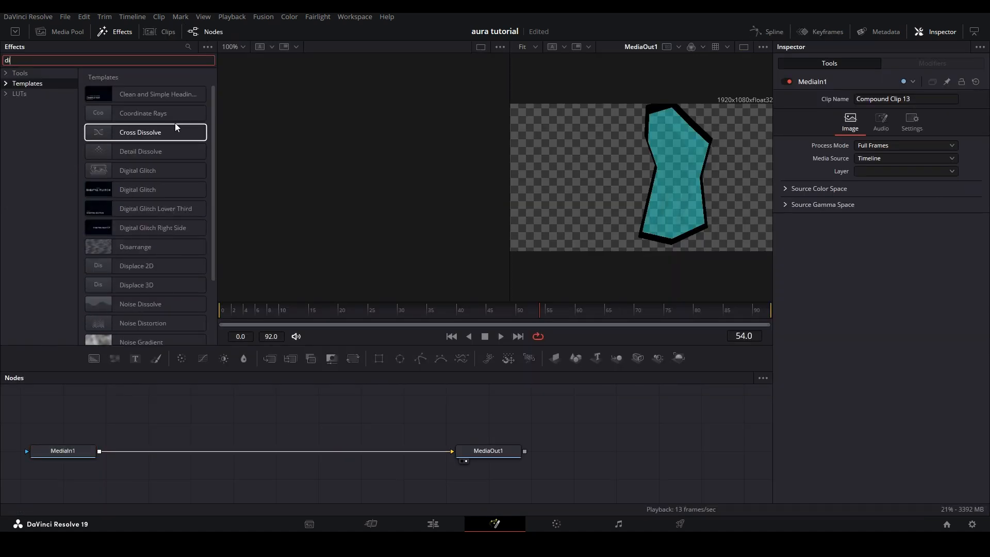
{"action": "type", "text": "sto"}
{"action": "left_click_drag", "start_coordinate": [143, 95], "coordinate": [205, 450]}
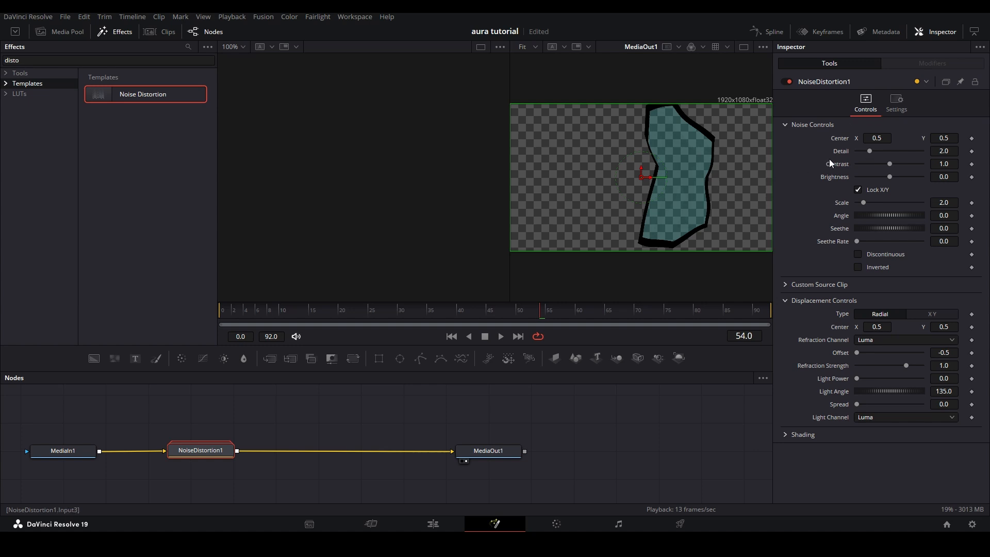
- Keyframe the Noise Distortion's noise Center from X 0.726, Y 0.598 at frame 0 to a lower X at frame 92
{"action": "left_click_drag", "start_coordinate": [533, 308], "coordinate": [214, 323]}
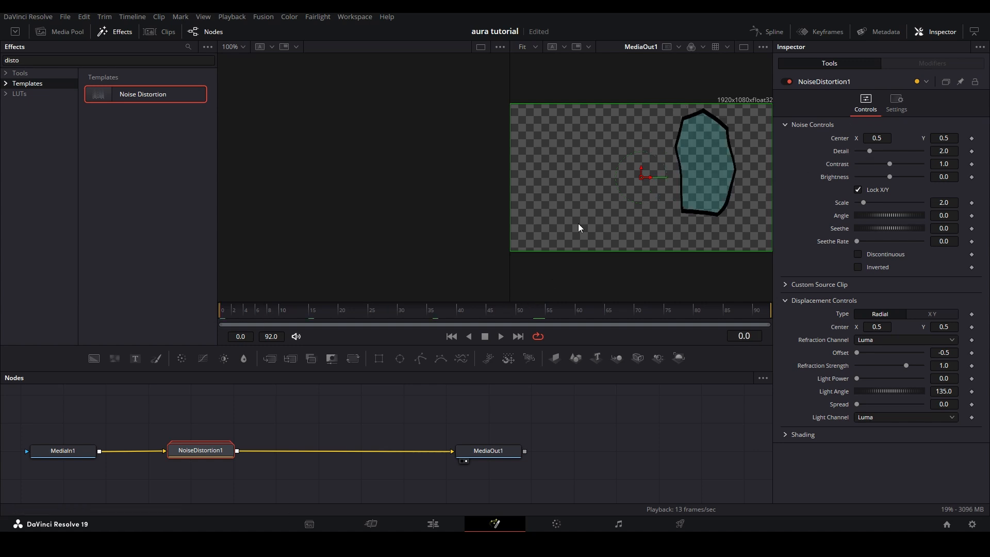
{"action": "left_click_drag", "start_coordinate": [878, 138], "coordinate": [939, 139]}
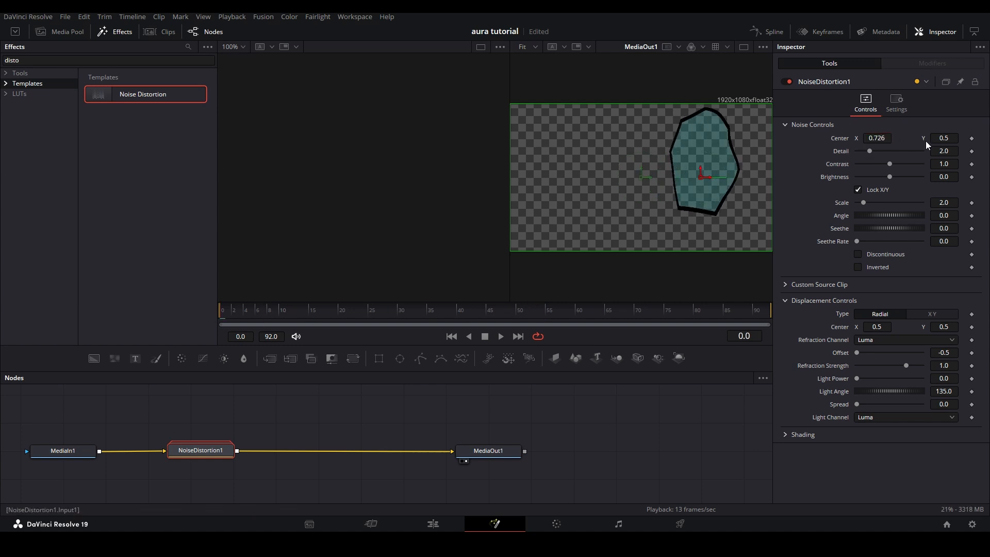
{"action": "left_click", "coordinate": [972, 139]}
{"action": "left_click_drag", "start_coordinate": [291, 313], "coordinate": [791, 311]}
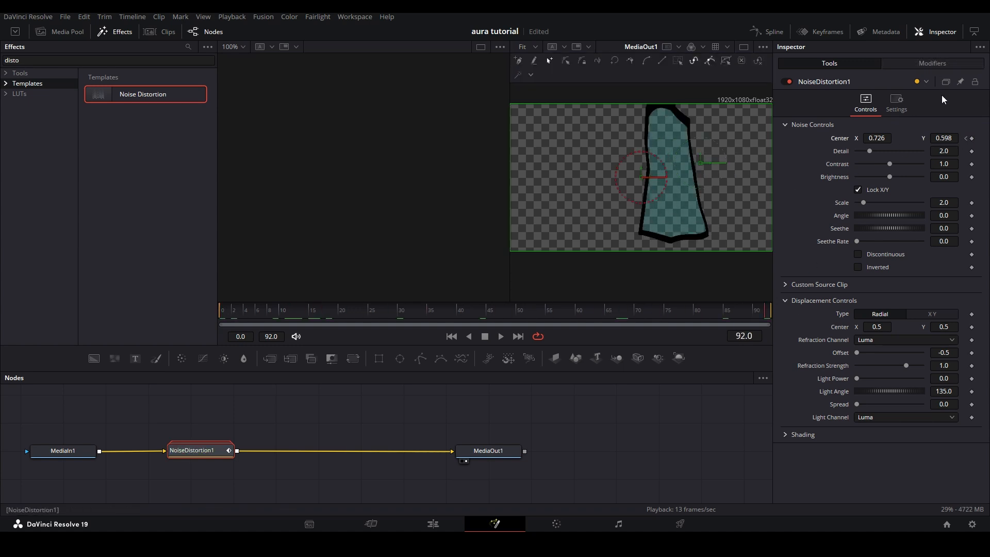
{"action": "left_click_drag", "start_coordinate": [881, 138], "coordinate": [812, 137]}
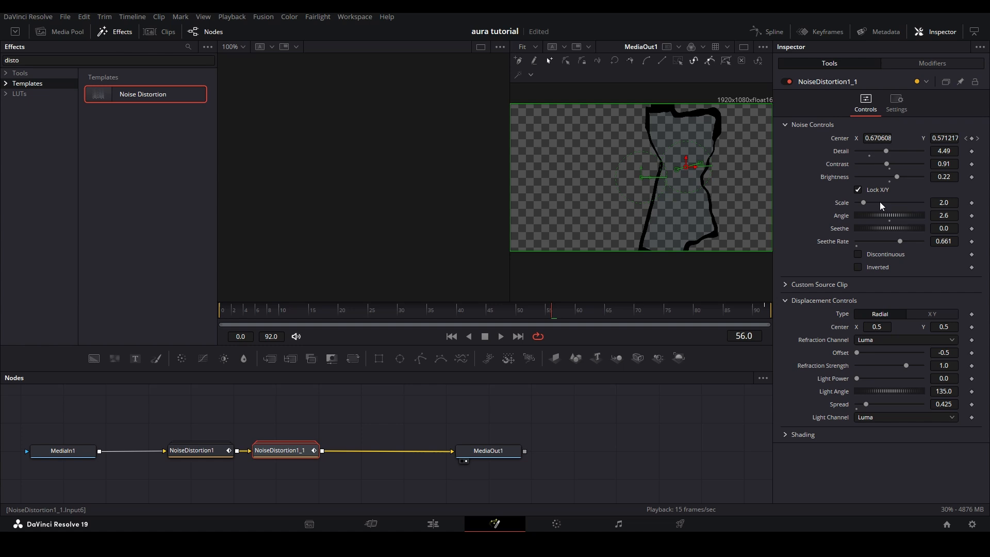
- Set the noise Angle of the duplicated Noise Distortion node to about -284.4
{"action": "left_click_drag", "start_coordinate": [880, 202], "coordinate": [826, 218]}
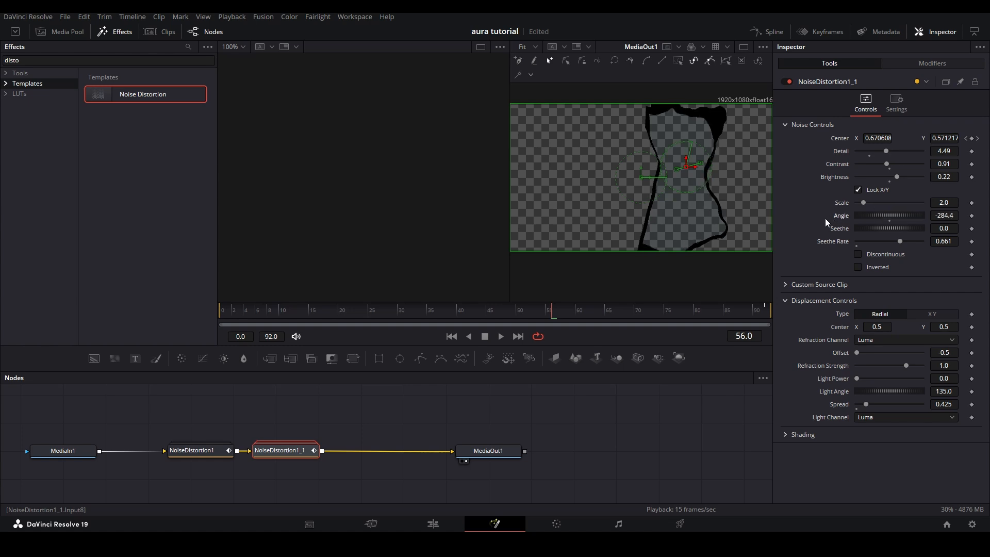